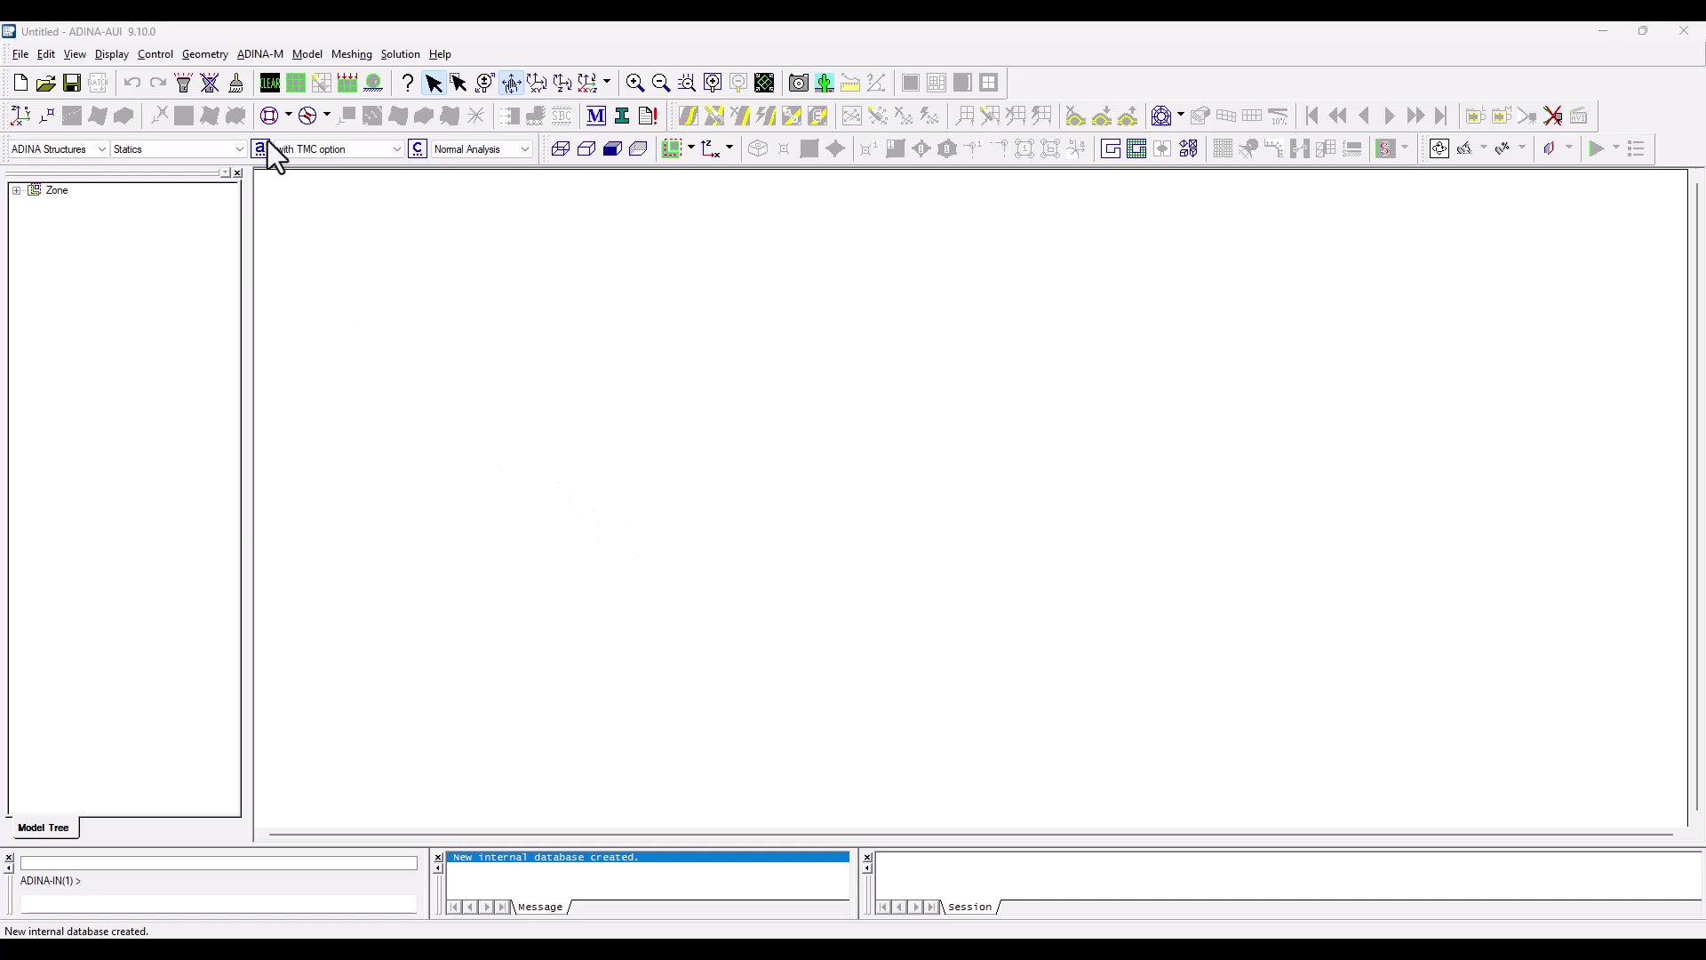
- Browse the ADINA-M and Geometry Points/Lines/Volumes menus, ending on ADINA-M Define Body
click(269, 54)
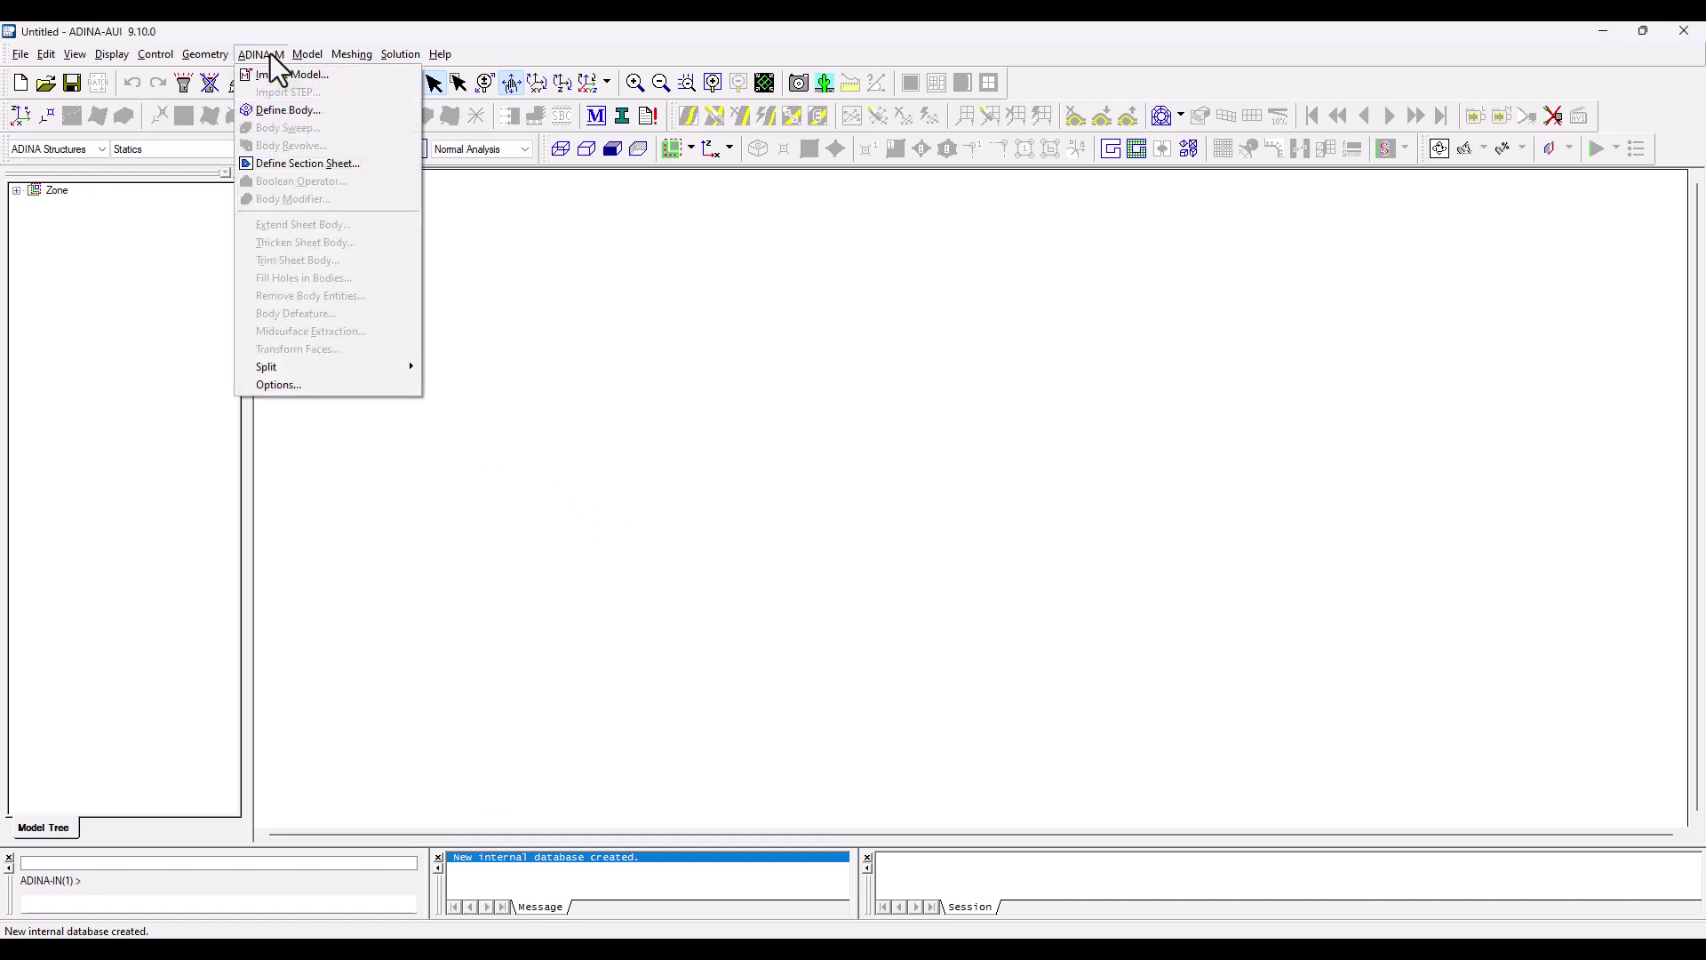
mouse_move(198, 53)
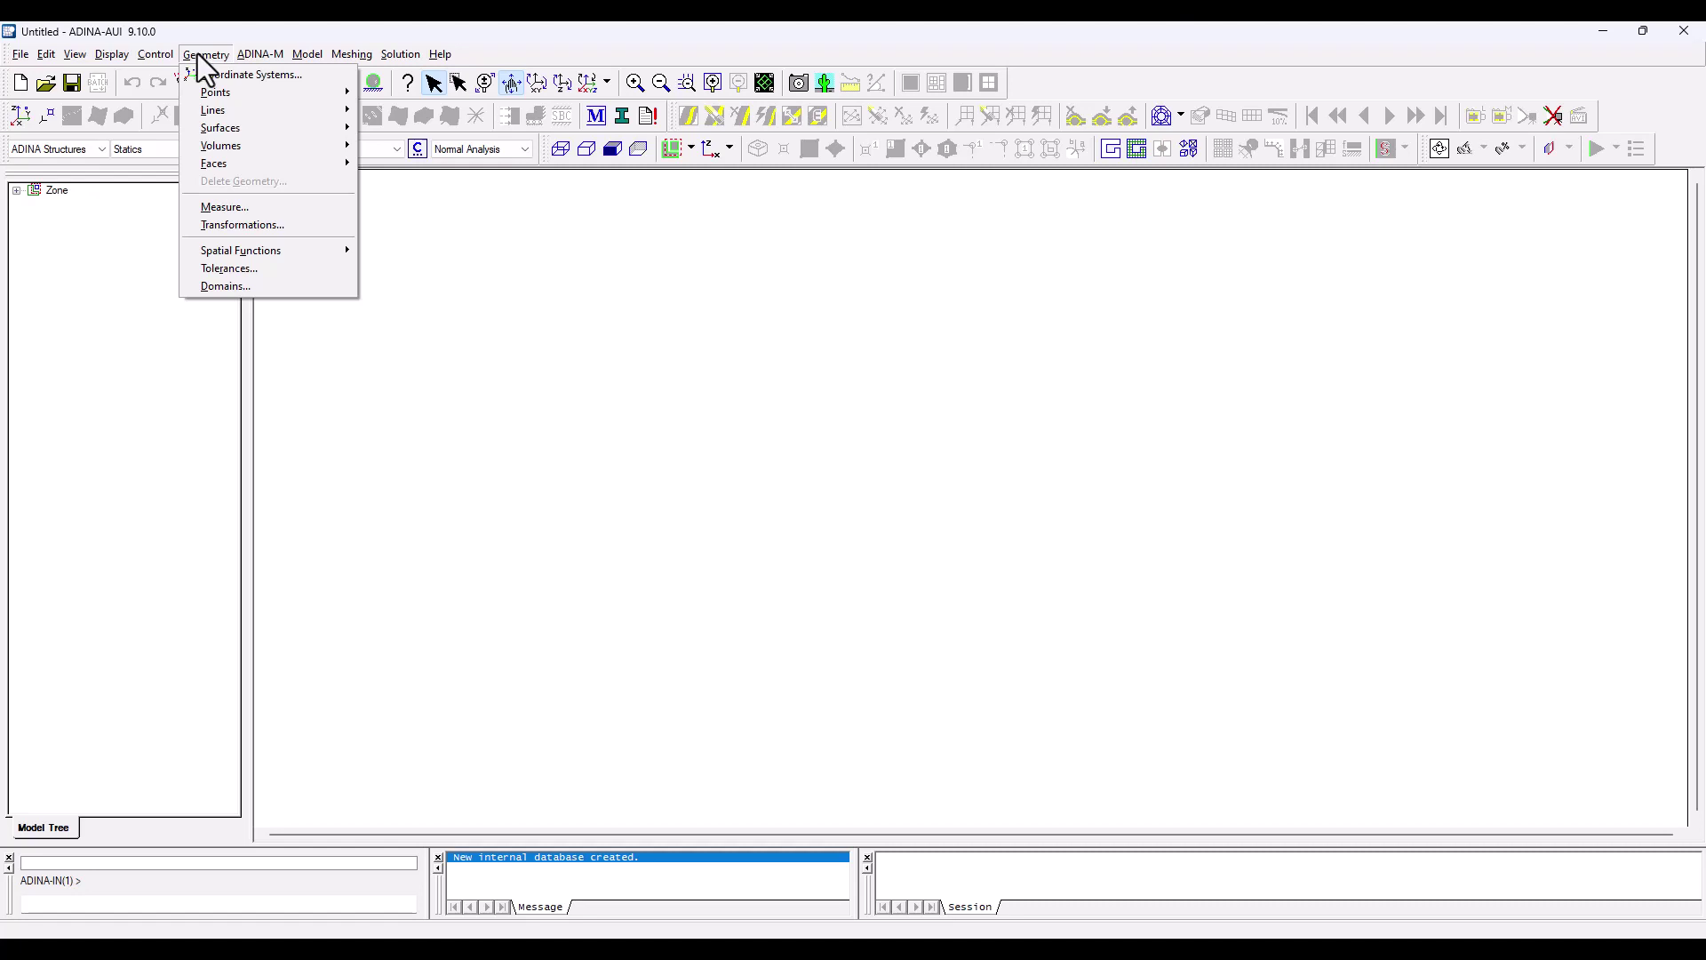
mouse_move(225, 89)
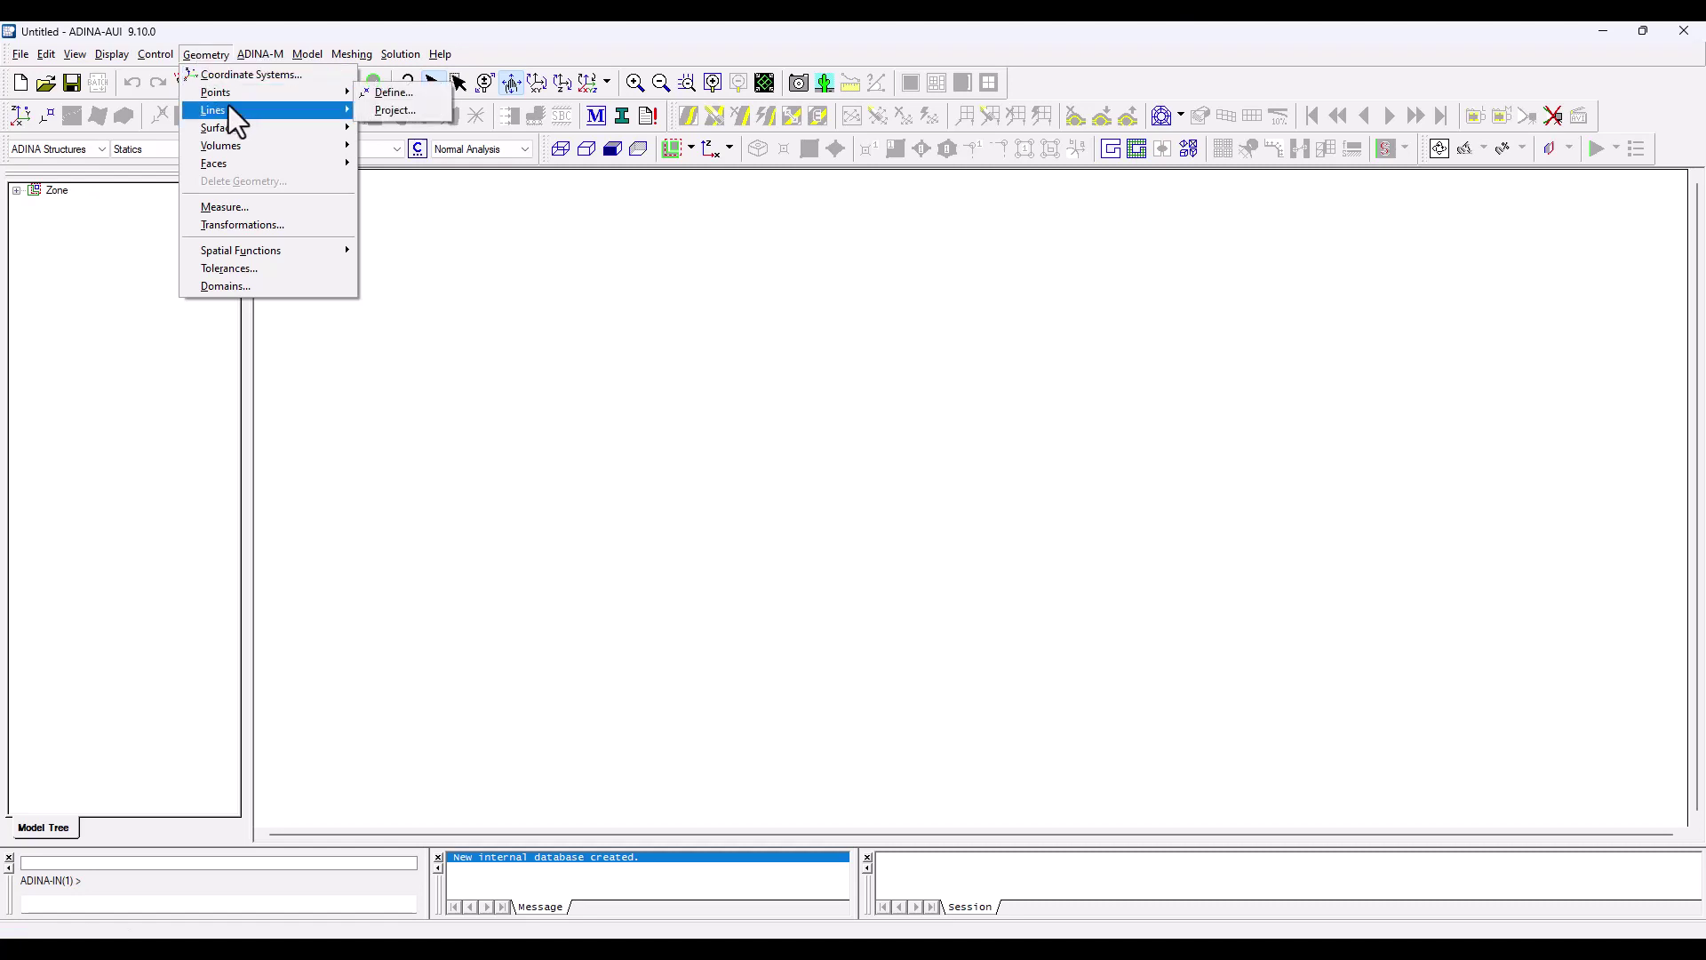
mouse_move(228, 146)
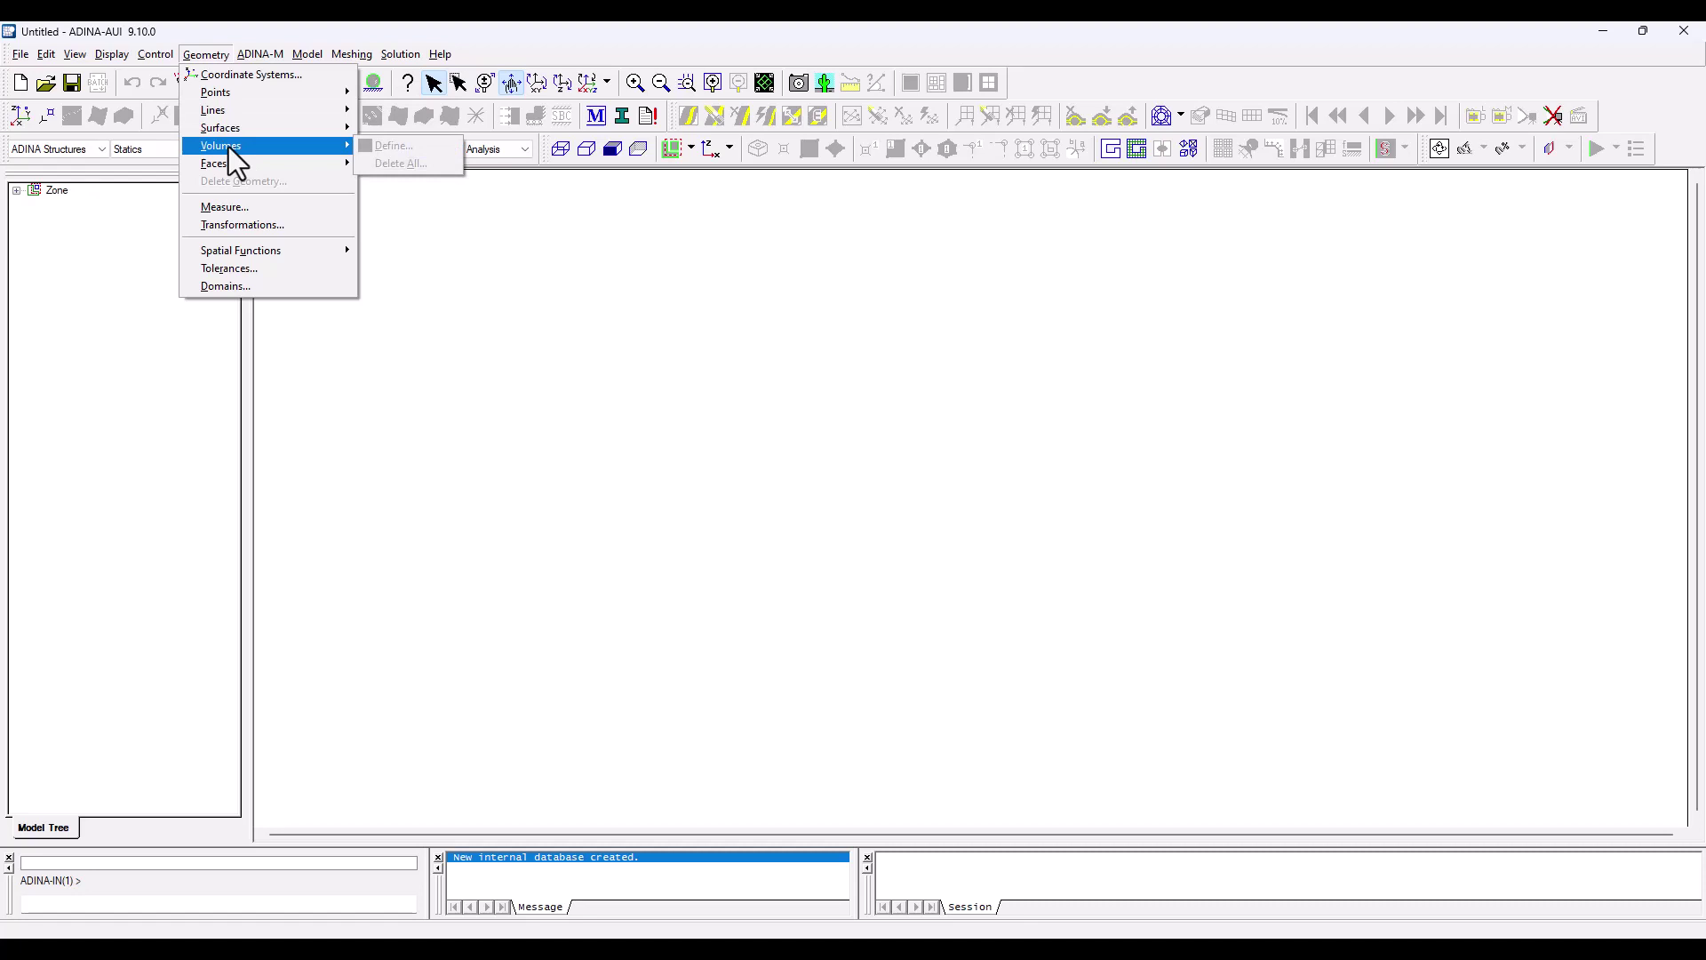
mouse_move(261, 57)
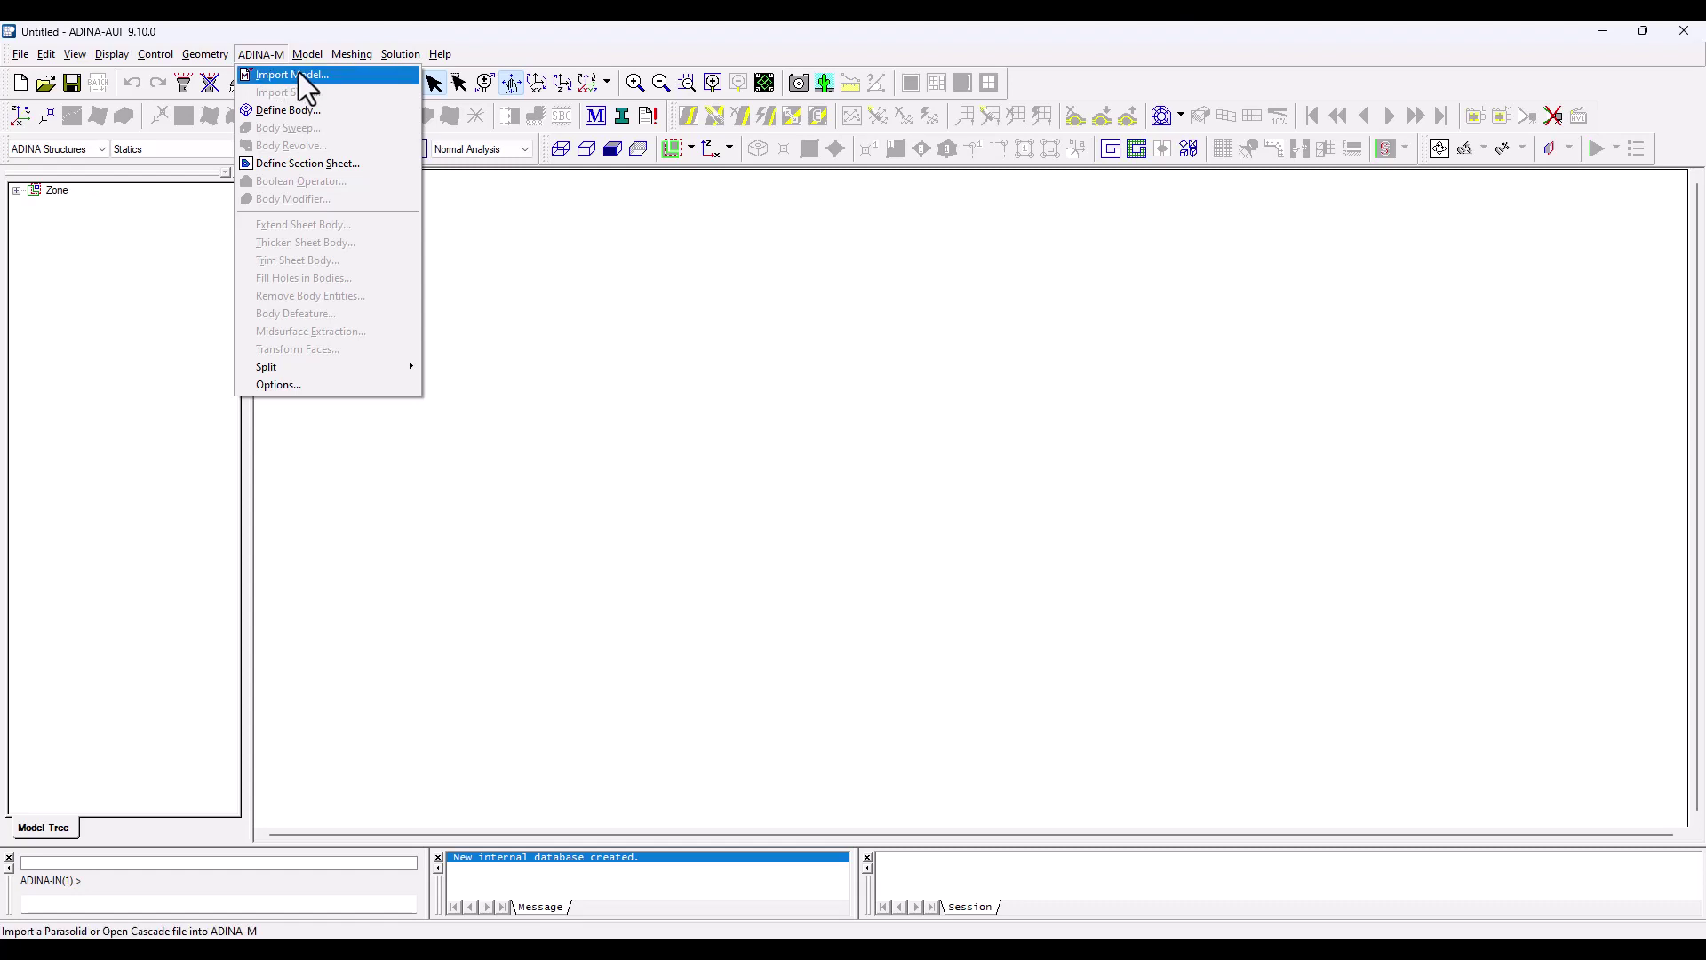
- Create Block body 1 measuring 100 × 12 × 4, centred at the origin
click(331, 114)
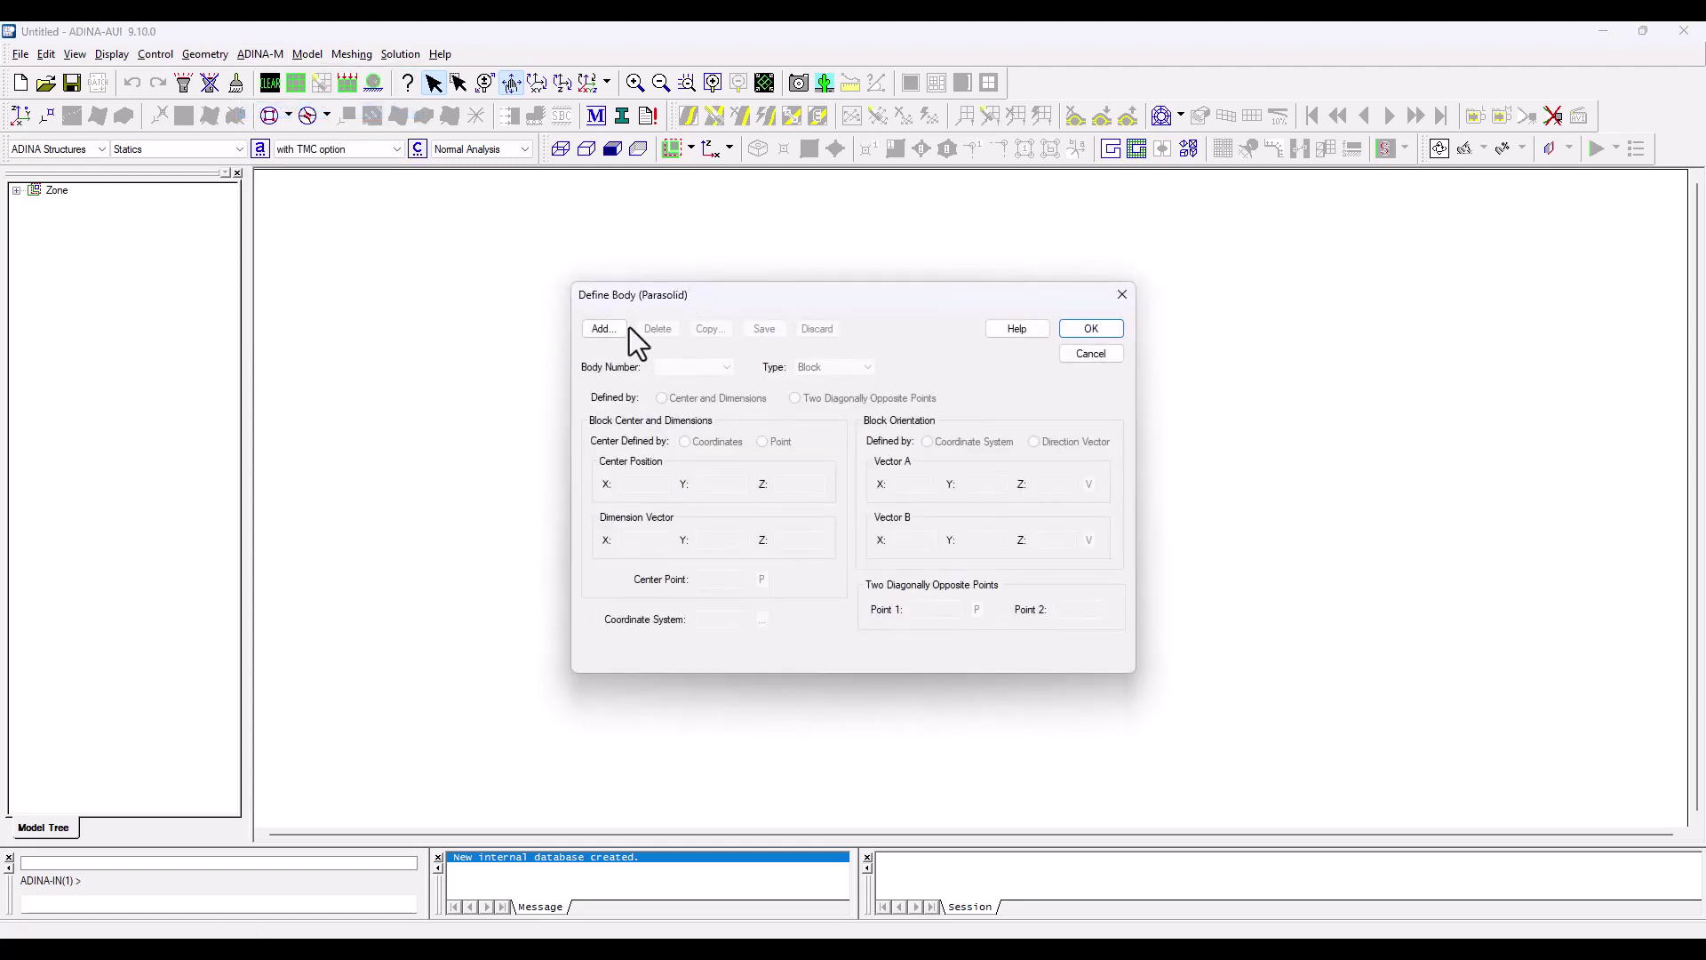
drag(732, 296, 362, 209)
click(233, 241)
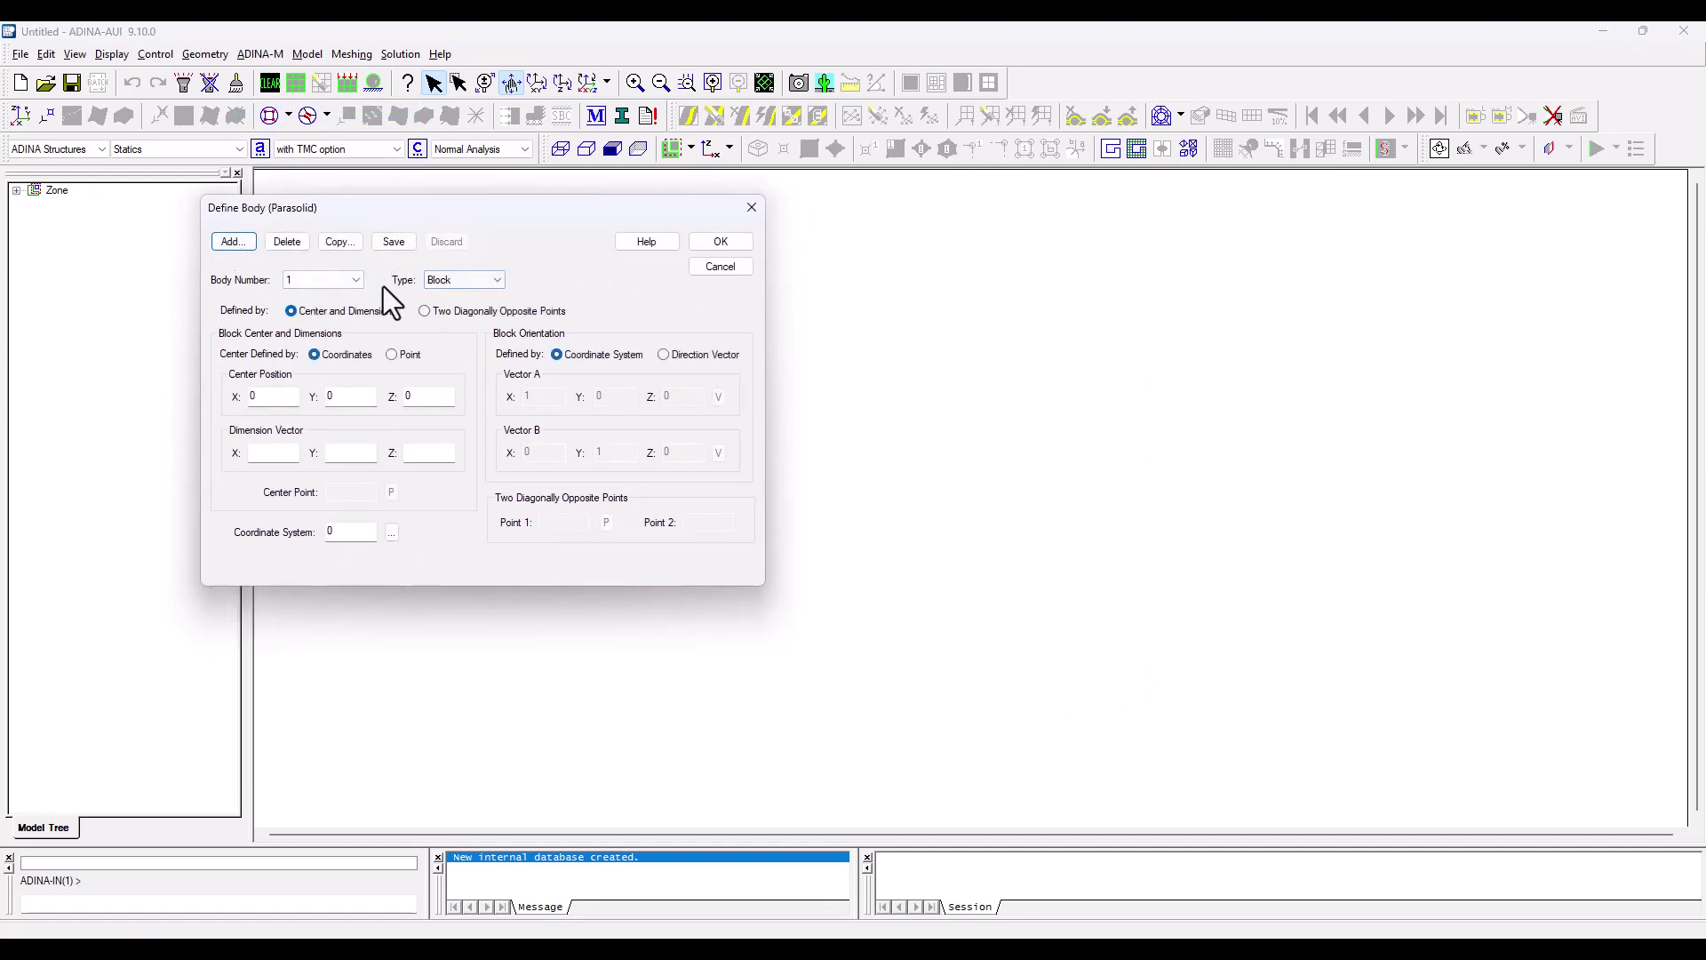
click(498, 279)
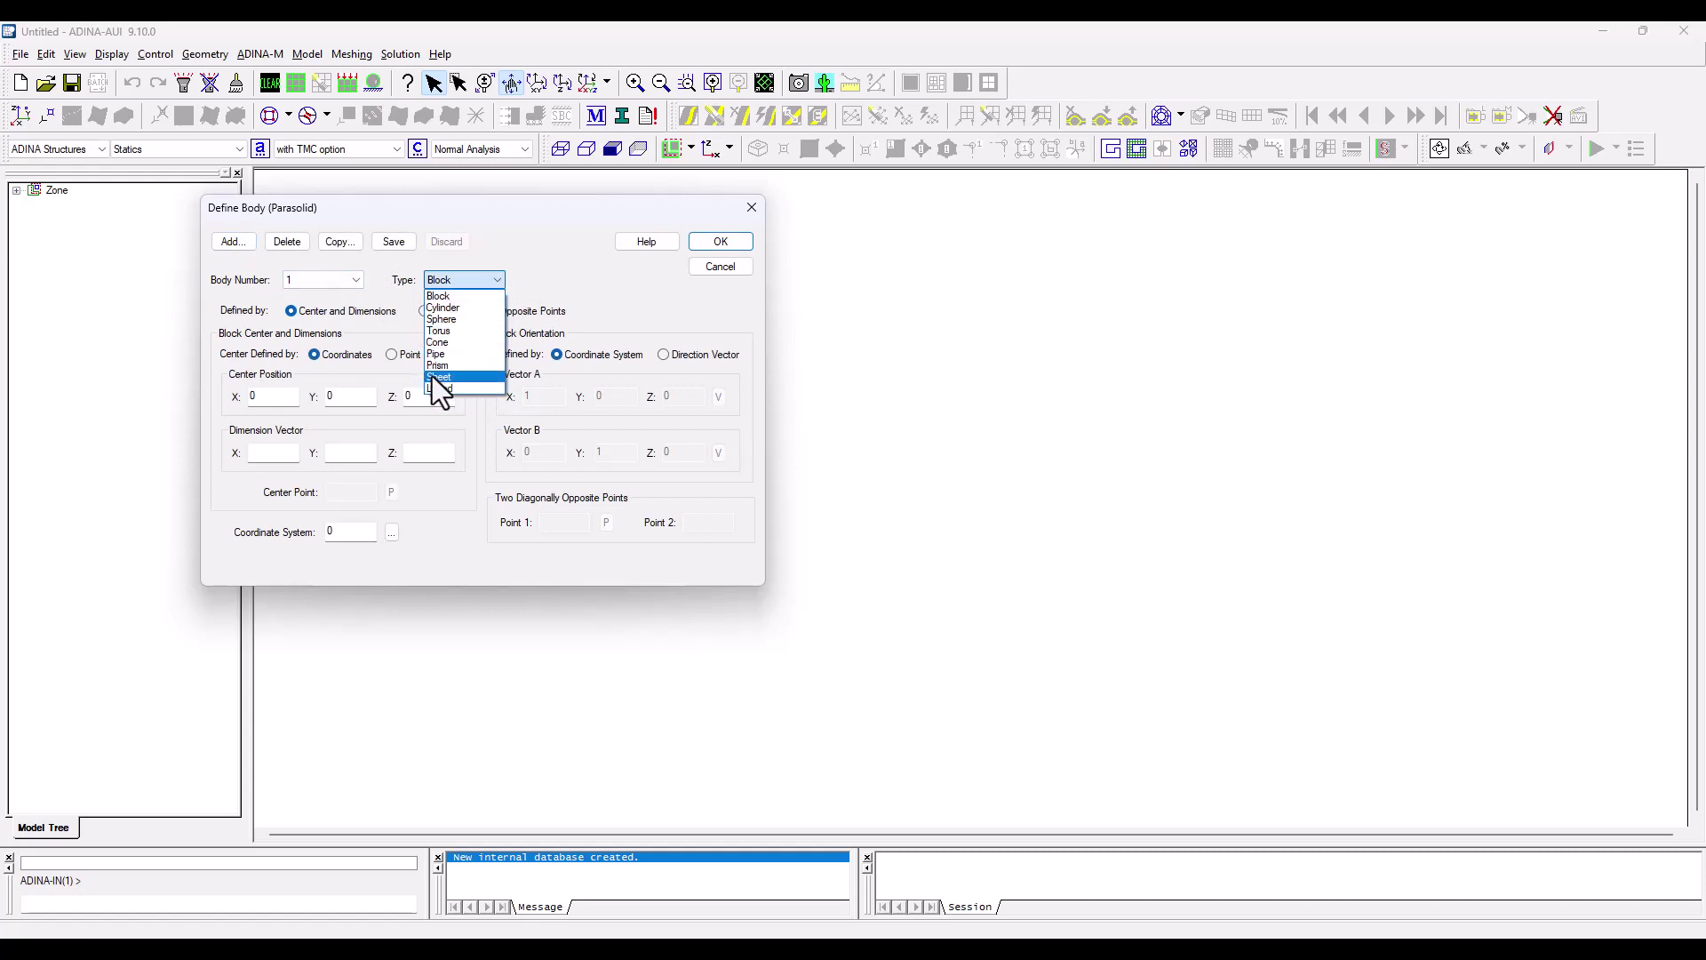
click(466, 296)
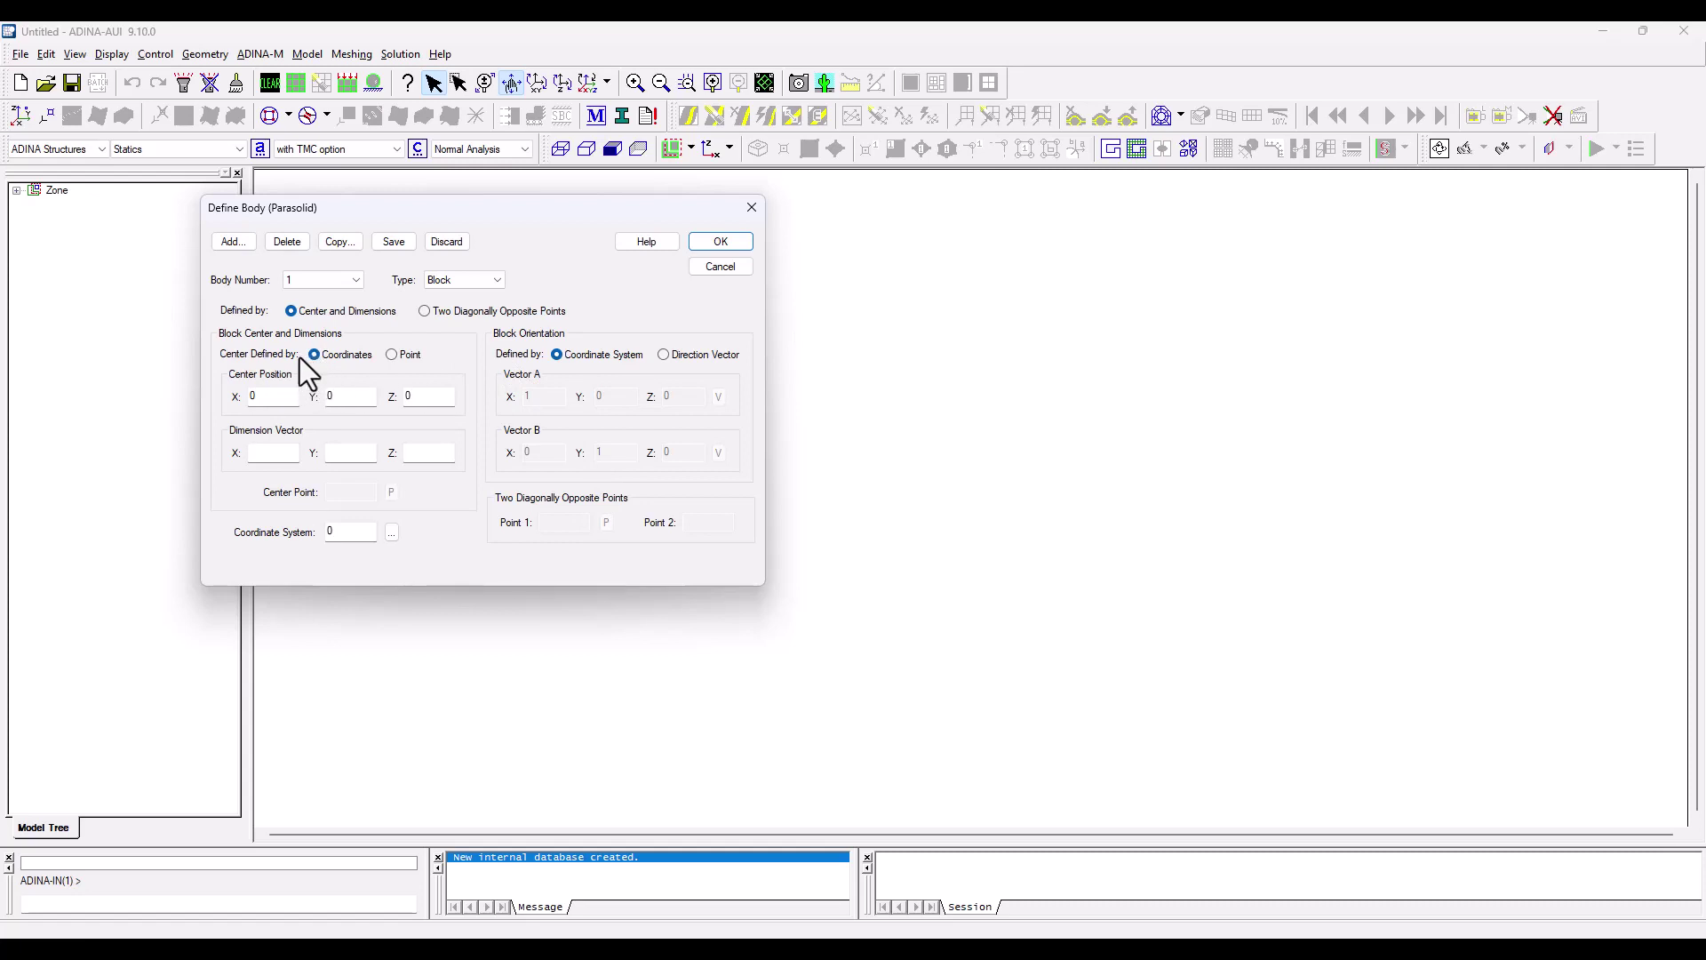
click(264, 461)
click(338, 454)
text(12)
click(422, 454)
text(4)
click(398, 246)
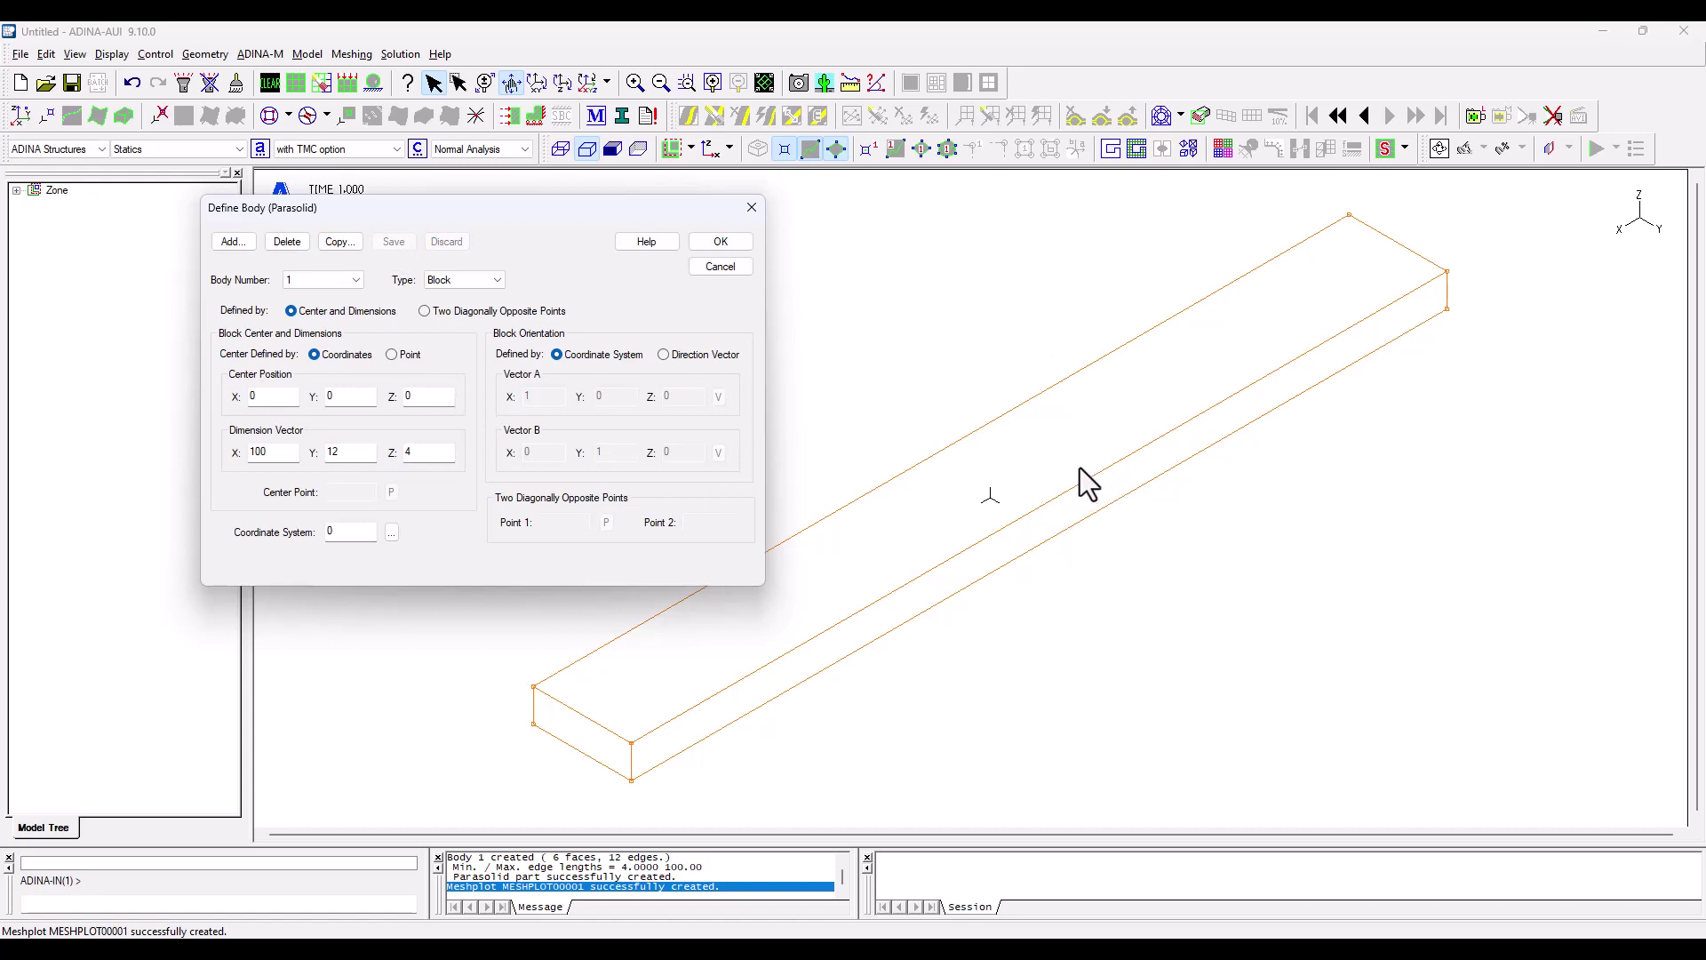
- Try a block thickness of 2, restore 4, and show the block shaded in green
double_click(427, 451)
text(2)
click(394, 242)
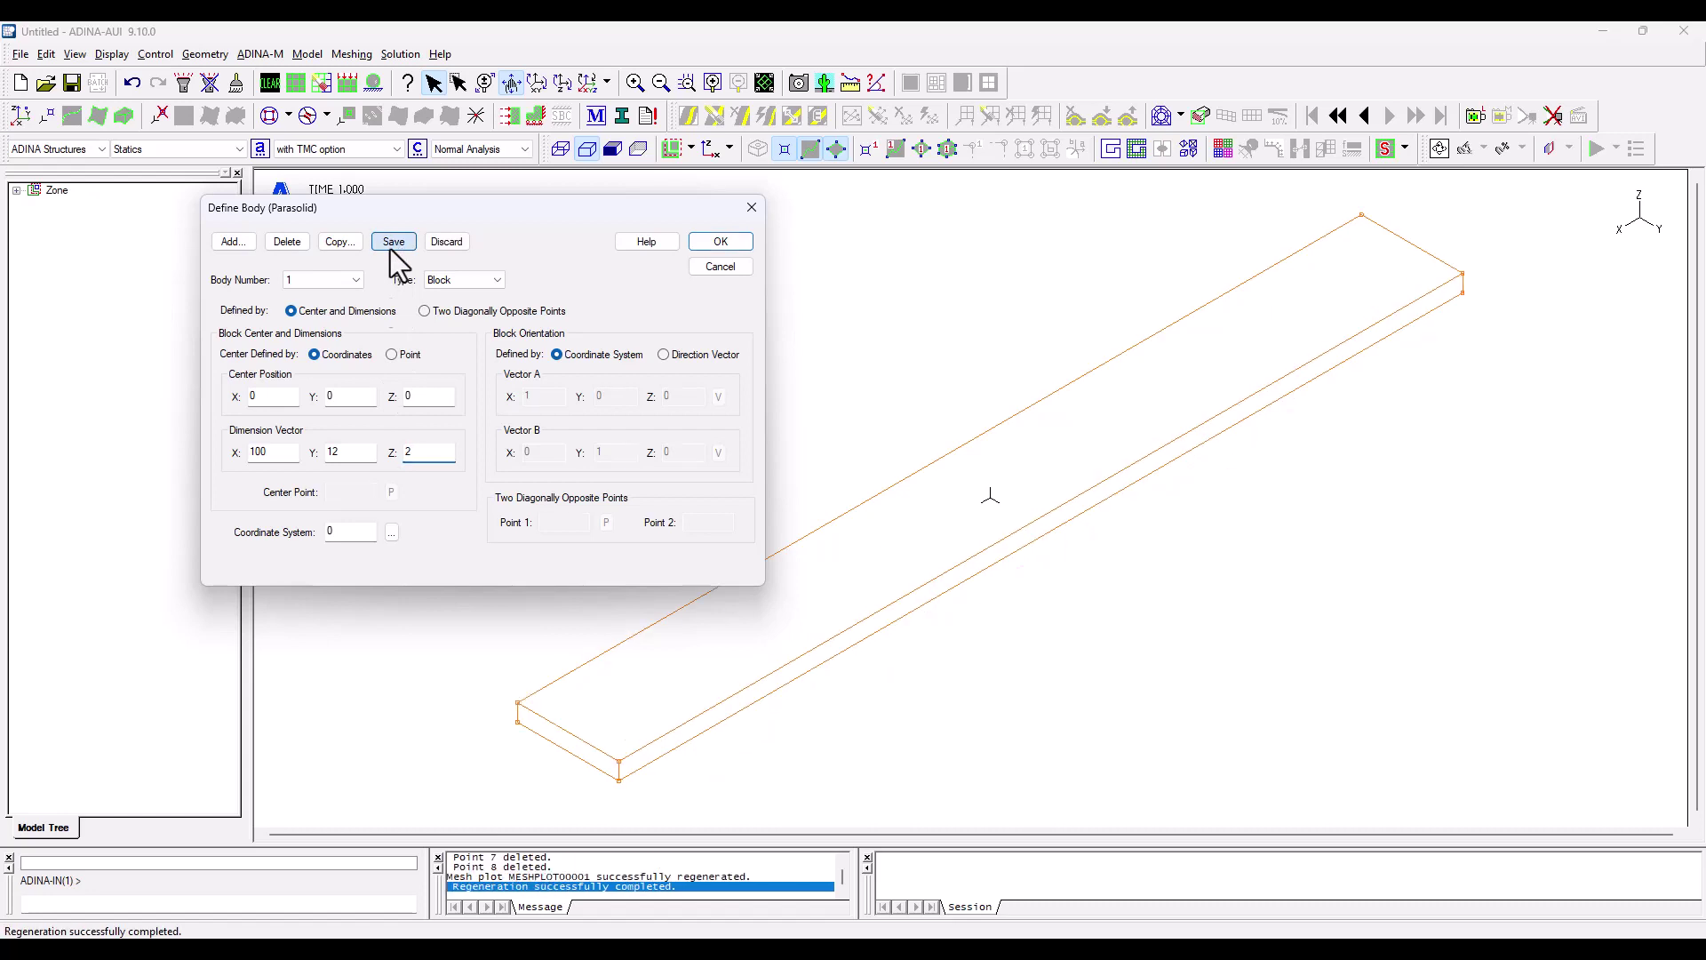
double_click(409, 451)
text(4)
click(393, 247)
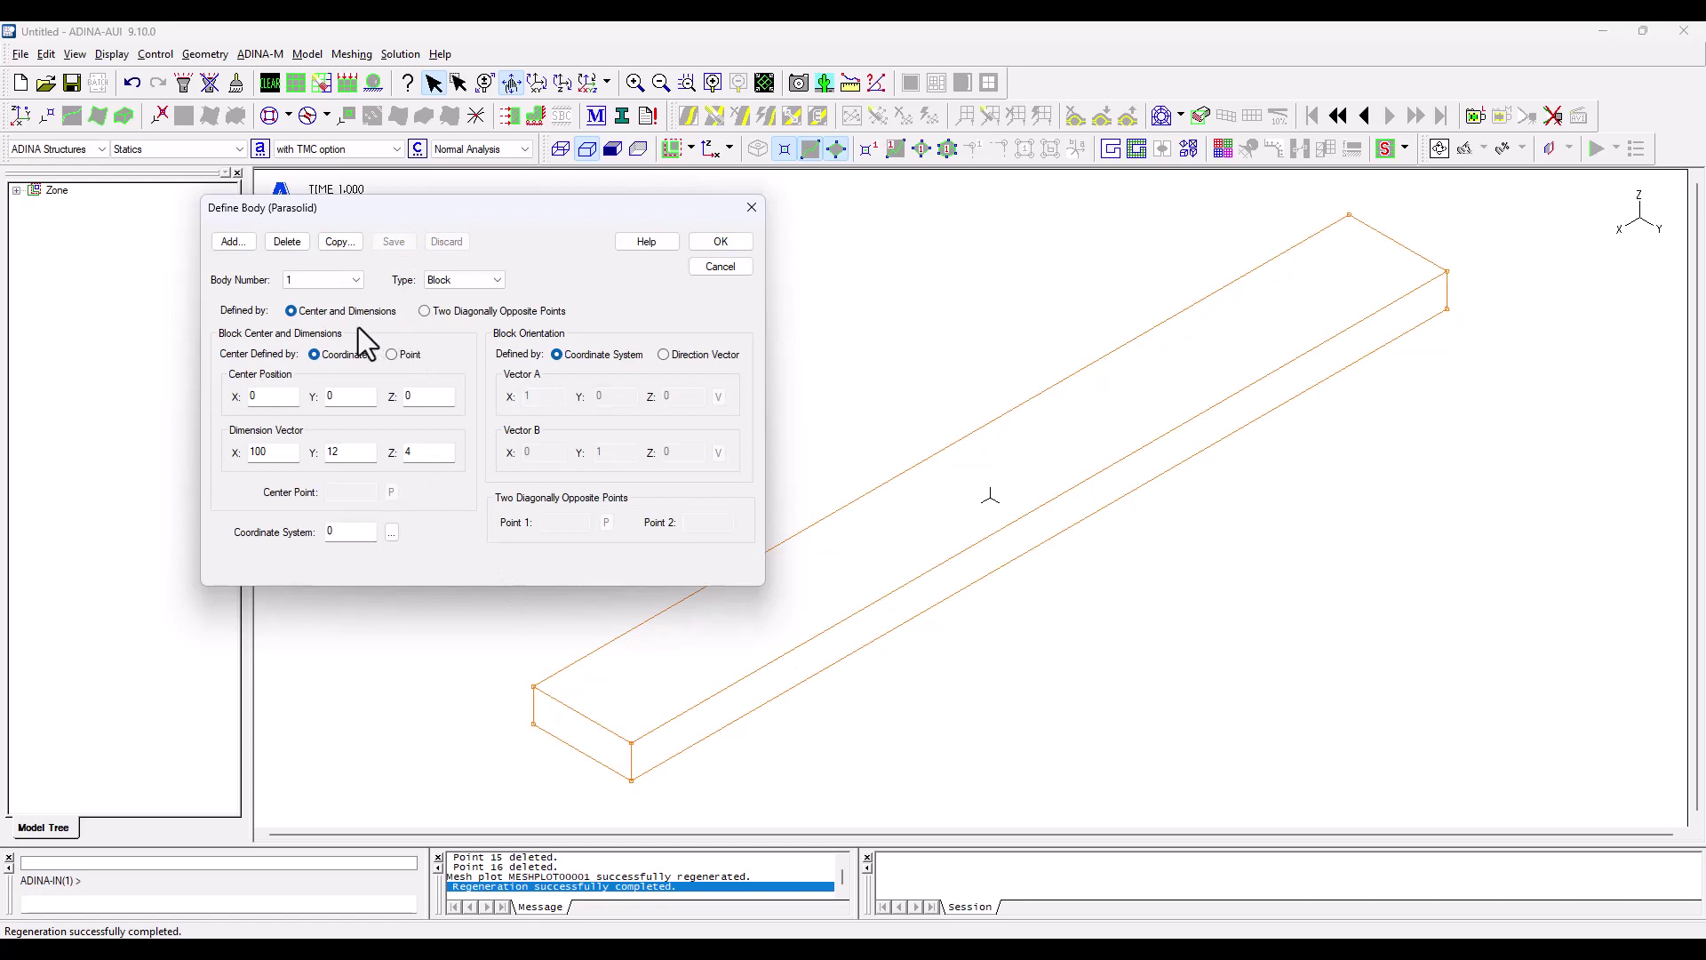
click(610, 150)
click(1219, 151)
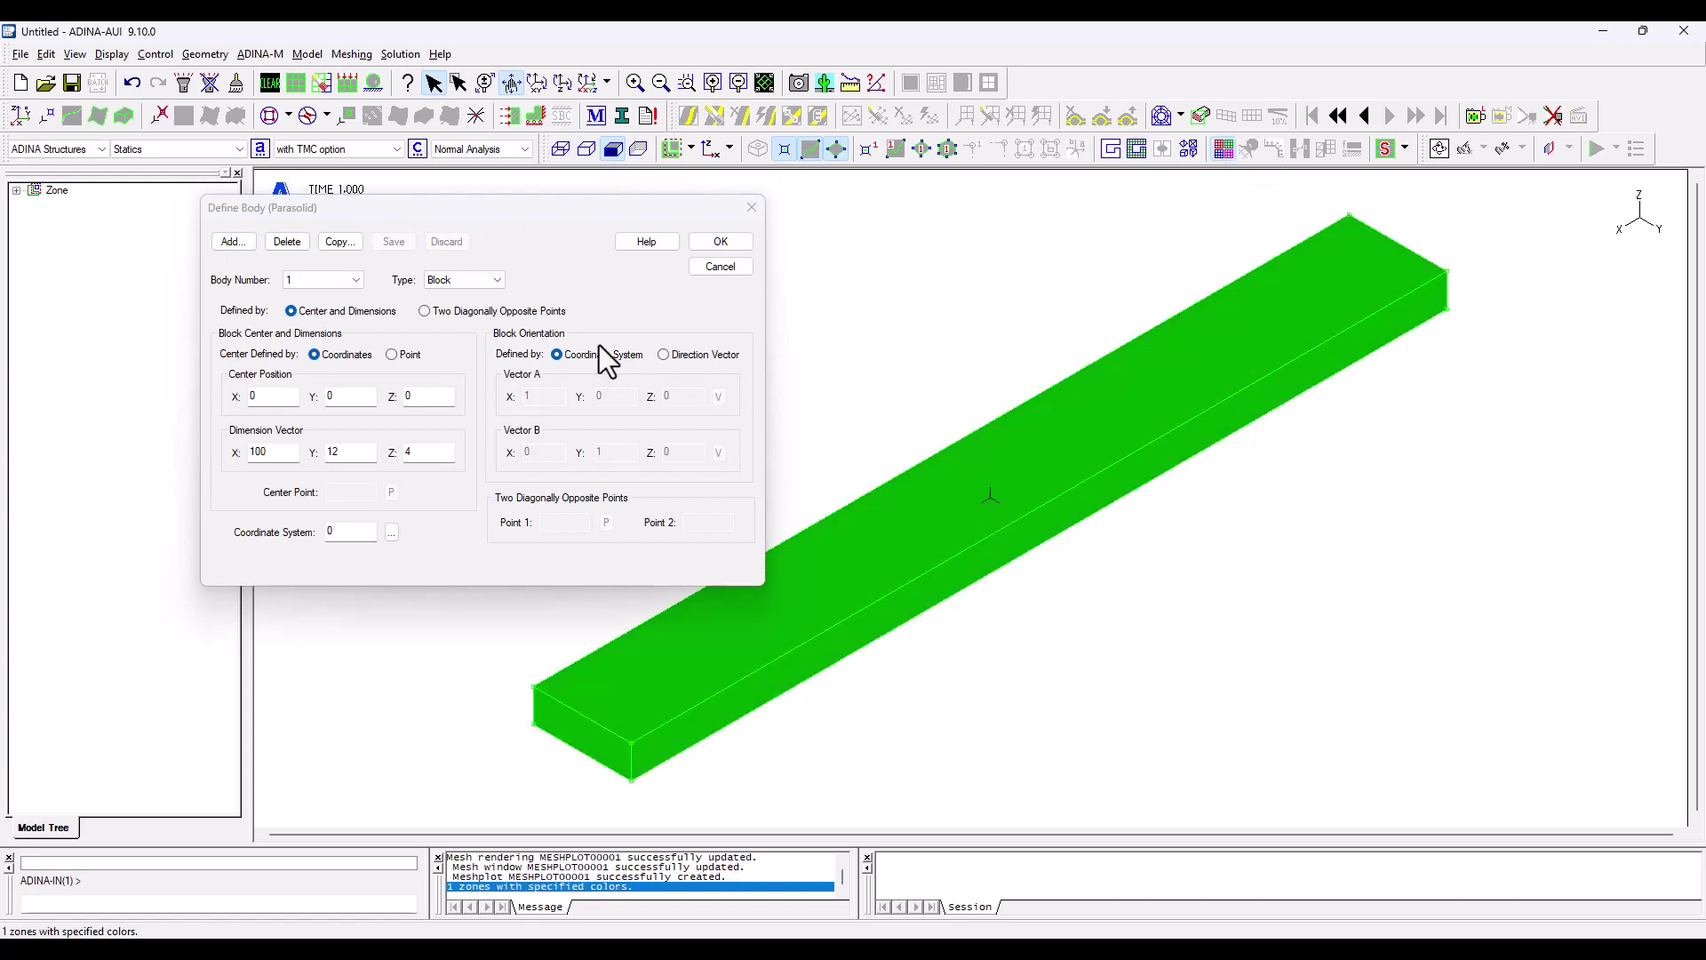
- Add Block body 2, 50 × 20 × 4, centred at X = 75
click(233, 242)
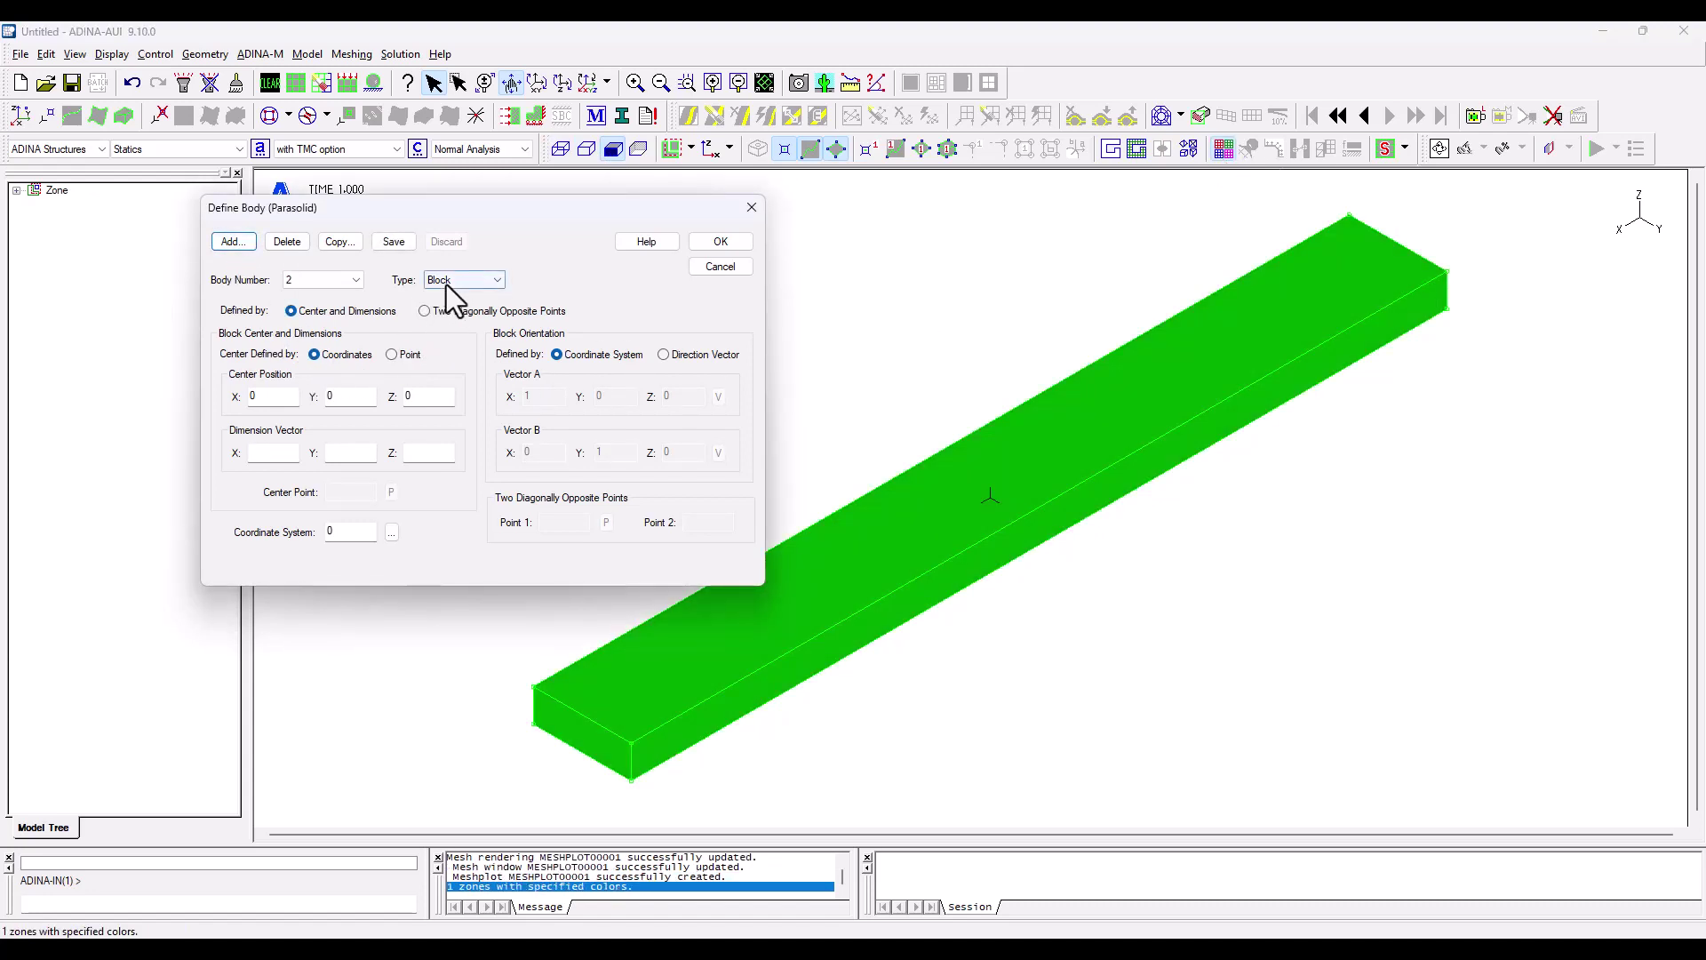
click(273, 453)
text(50)
click(358, 454)
text(1)
text(20)
click(430, 454)
text(4)
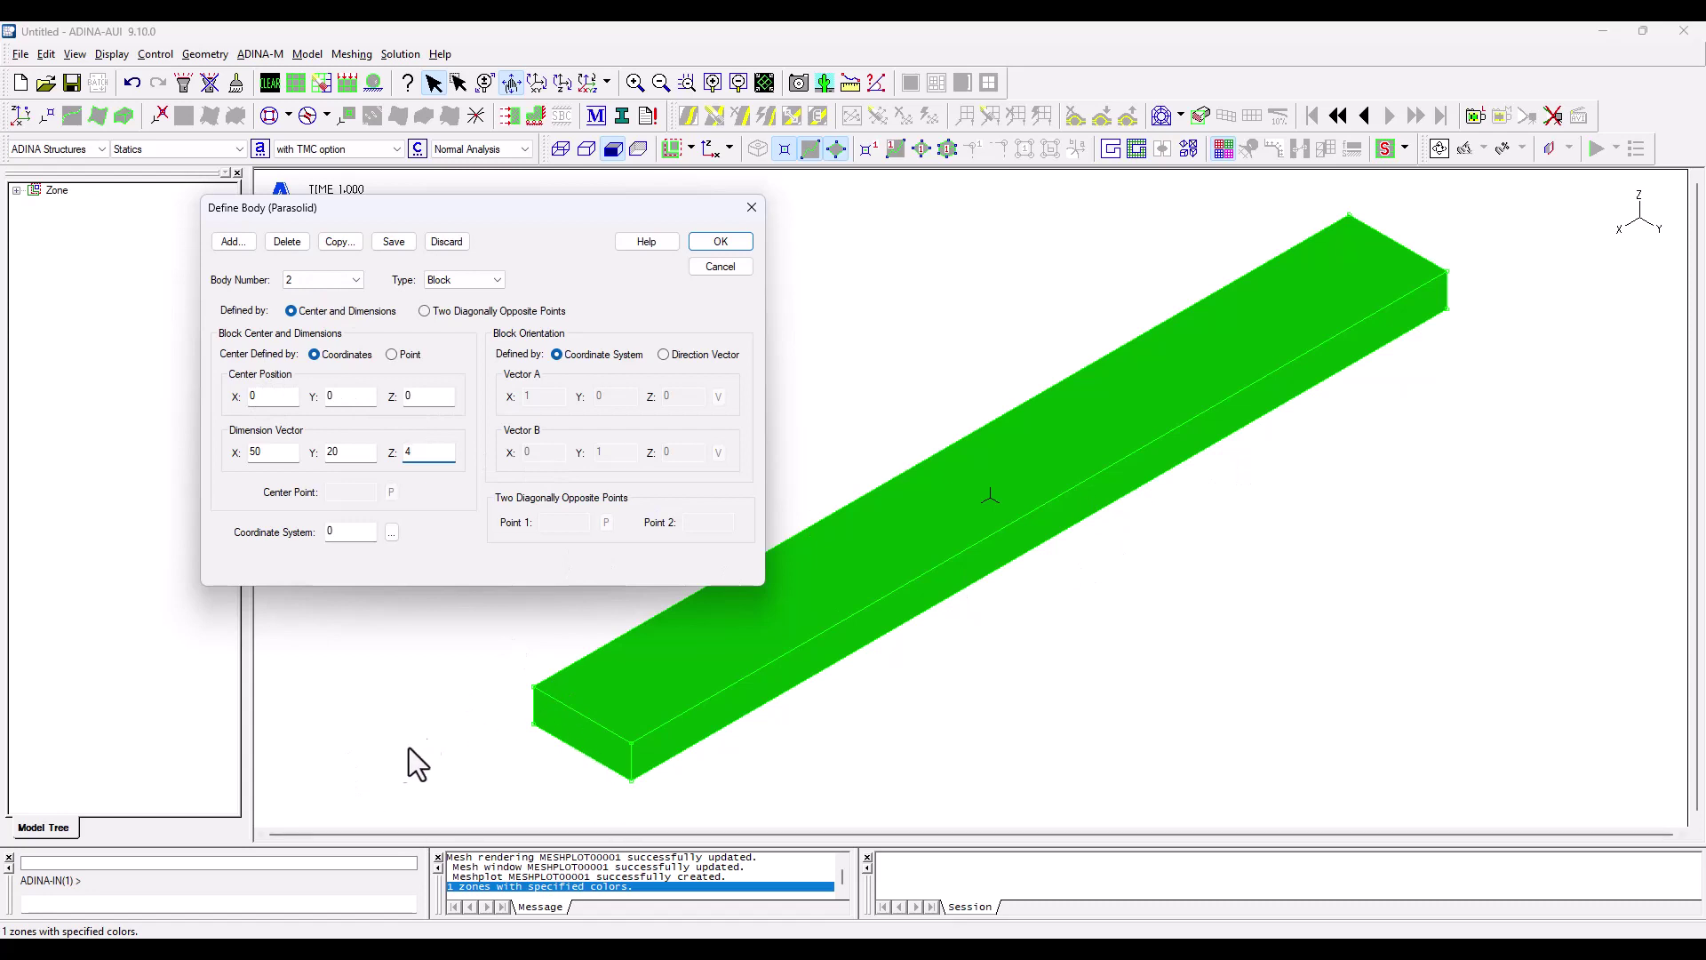
double_click(259, 396)
text(75)
click(394, 241)
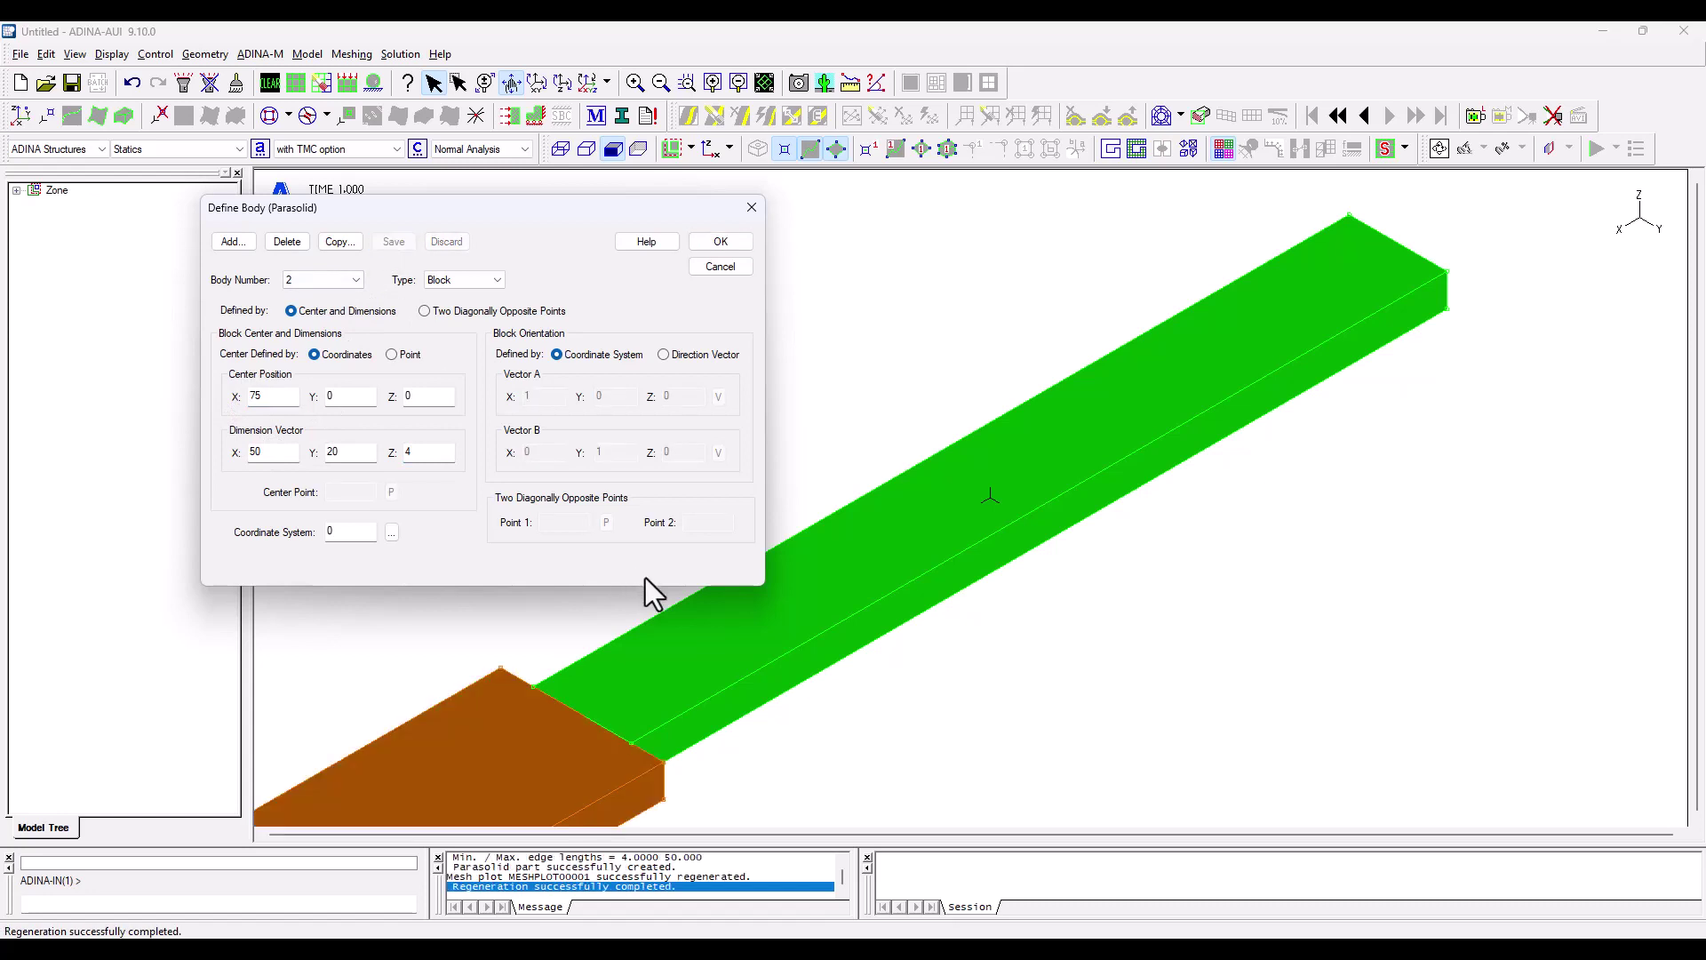
drag(839, 624, 884, 589)
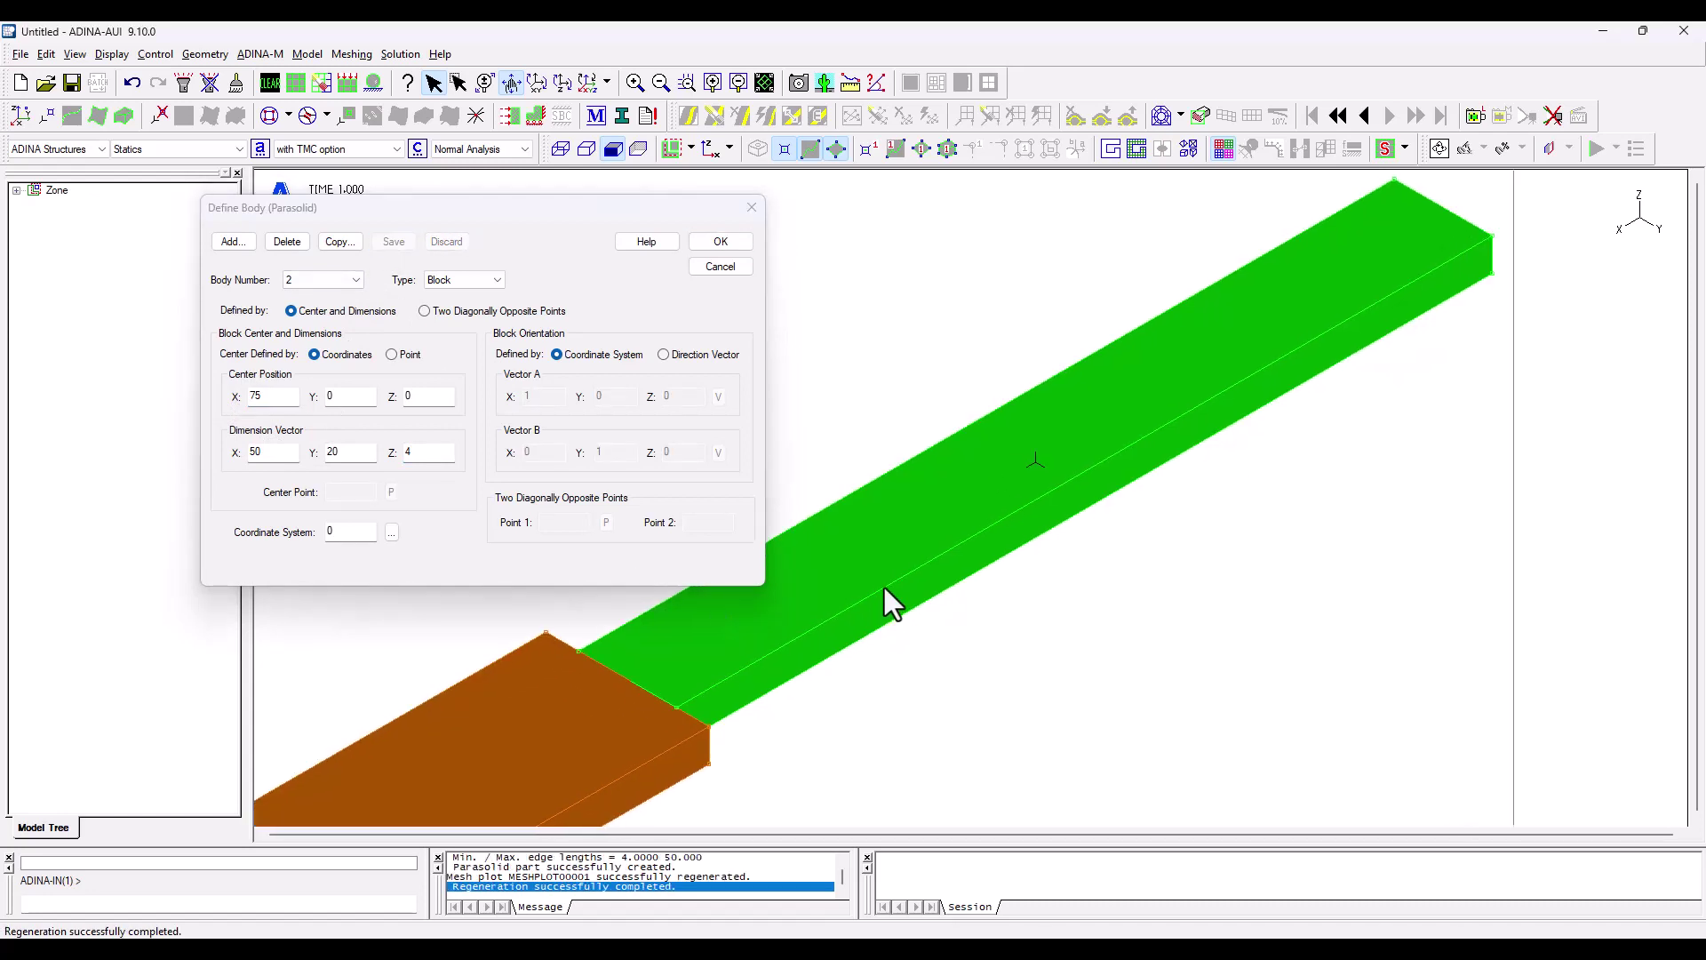
- Copy body 2 to body 3 centred at X = -75 and colour each body separately
click(341, 242)
click(588, 393)
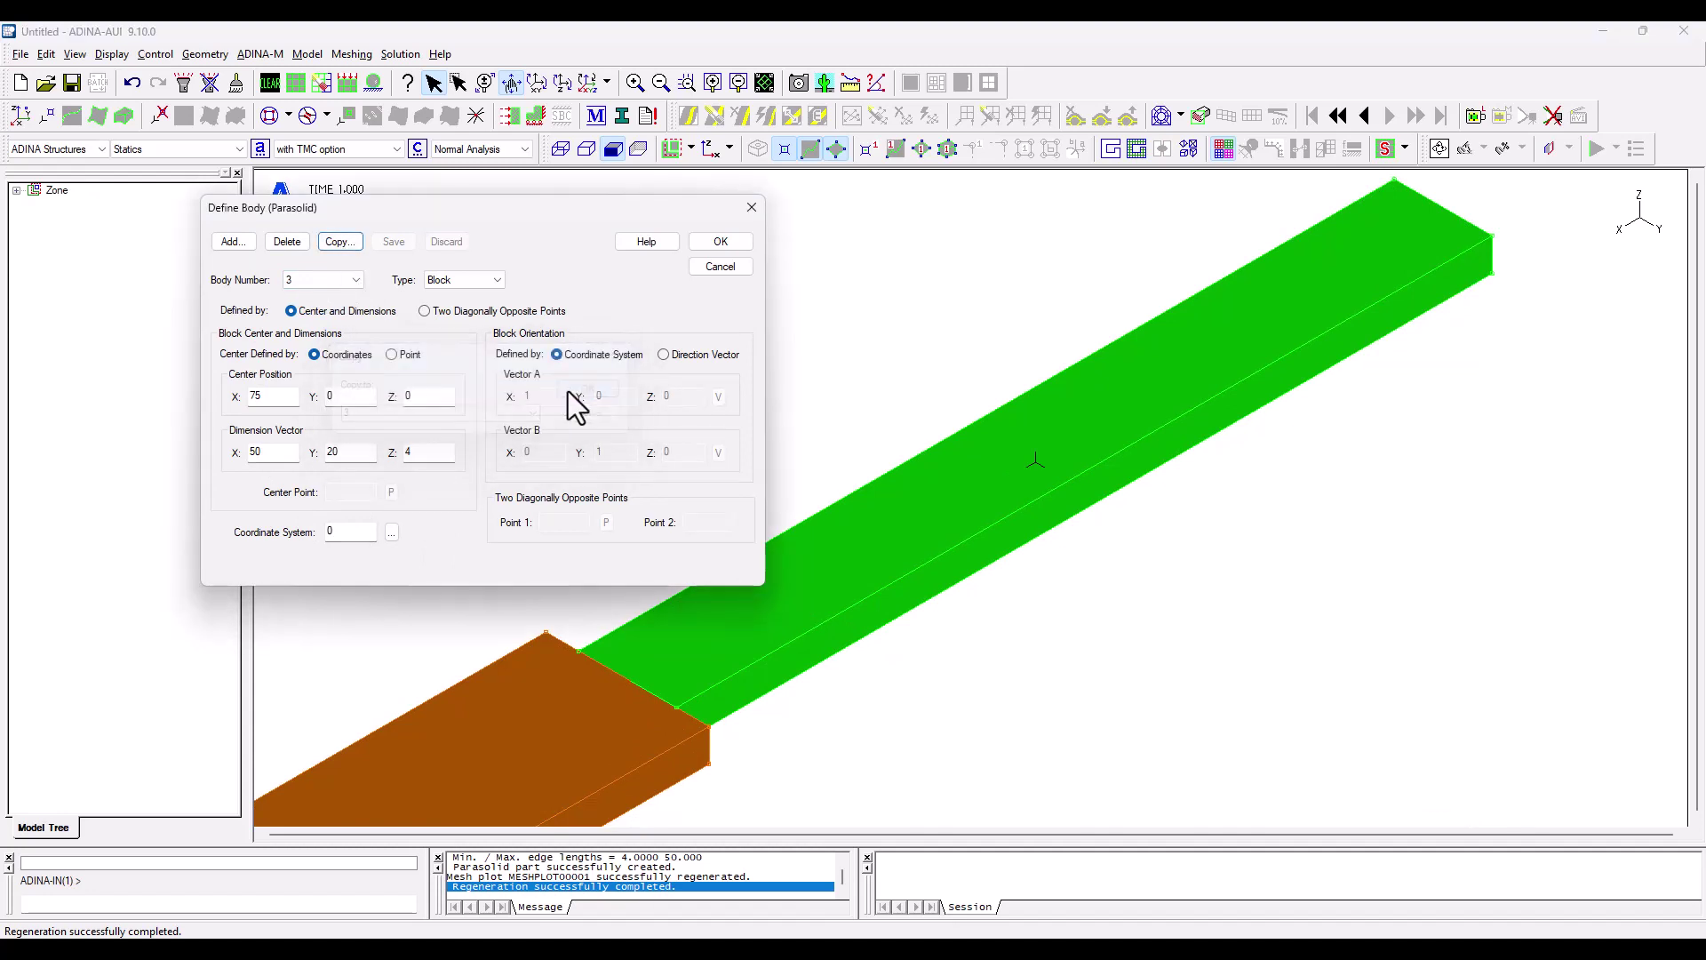
click(261, 398)
text(-)
click(393, 242)
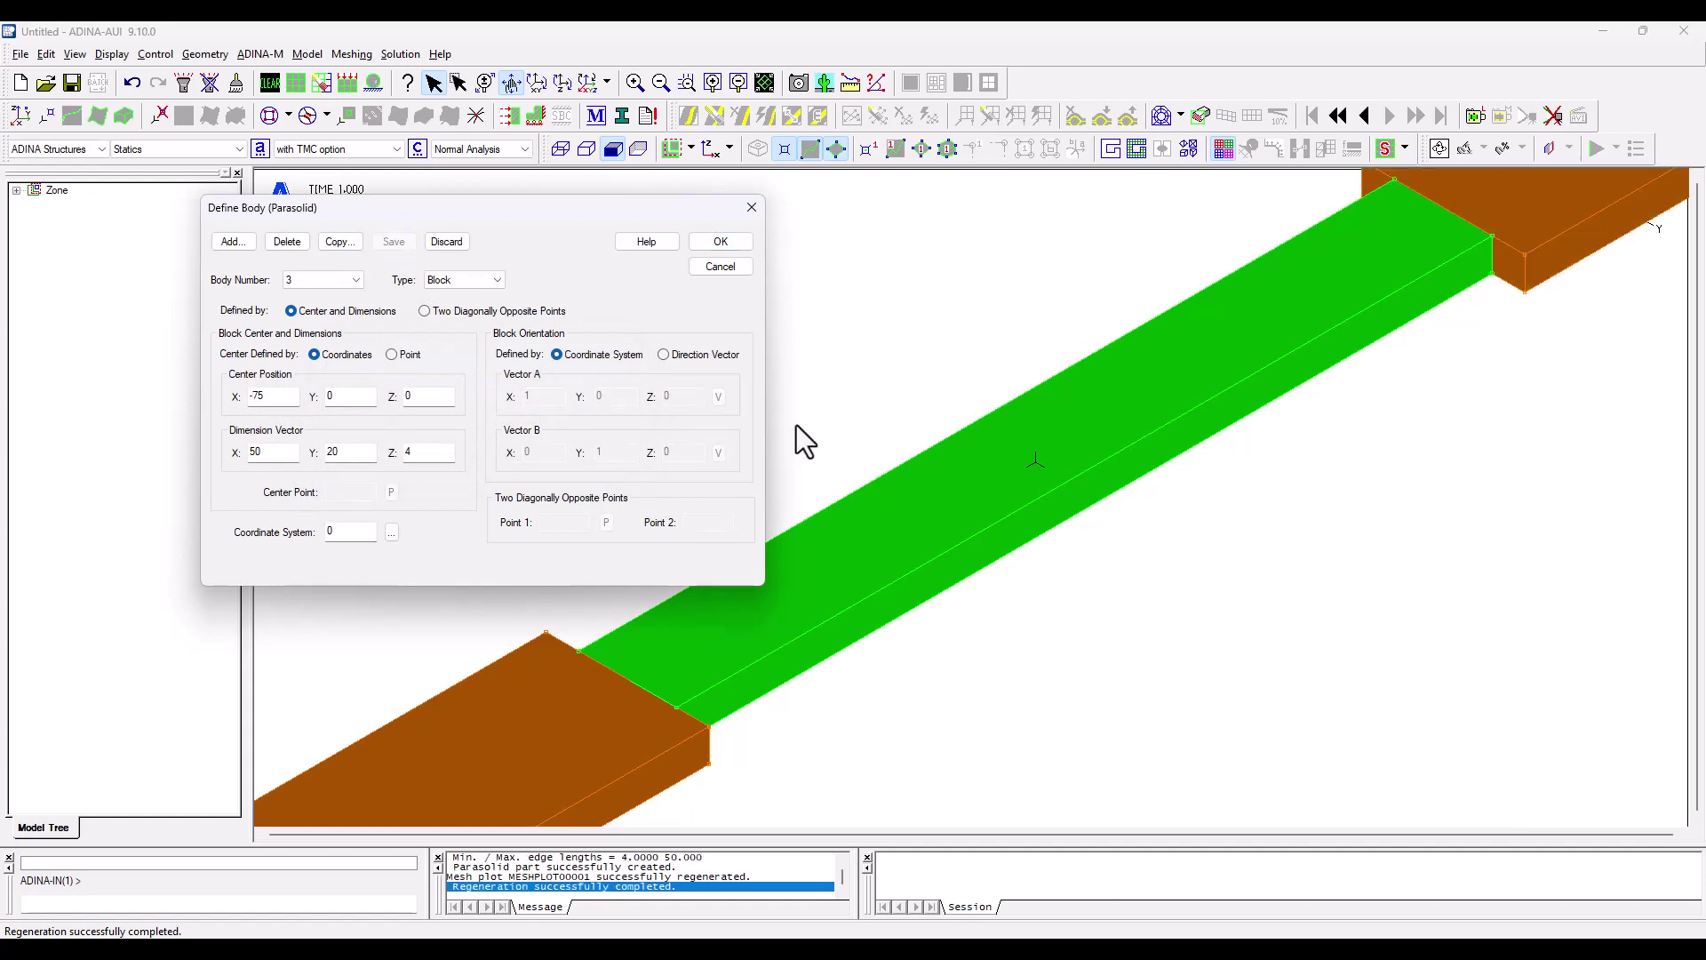
click(1021, 436)
scroll(1152, 450, down, 5)
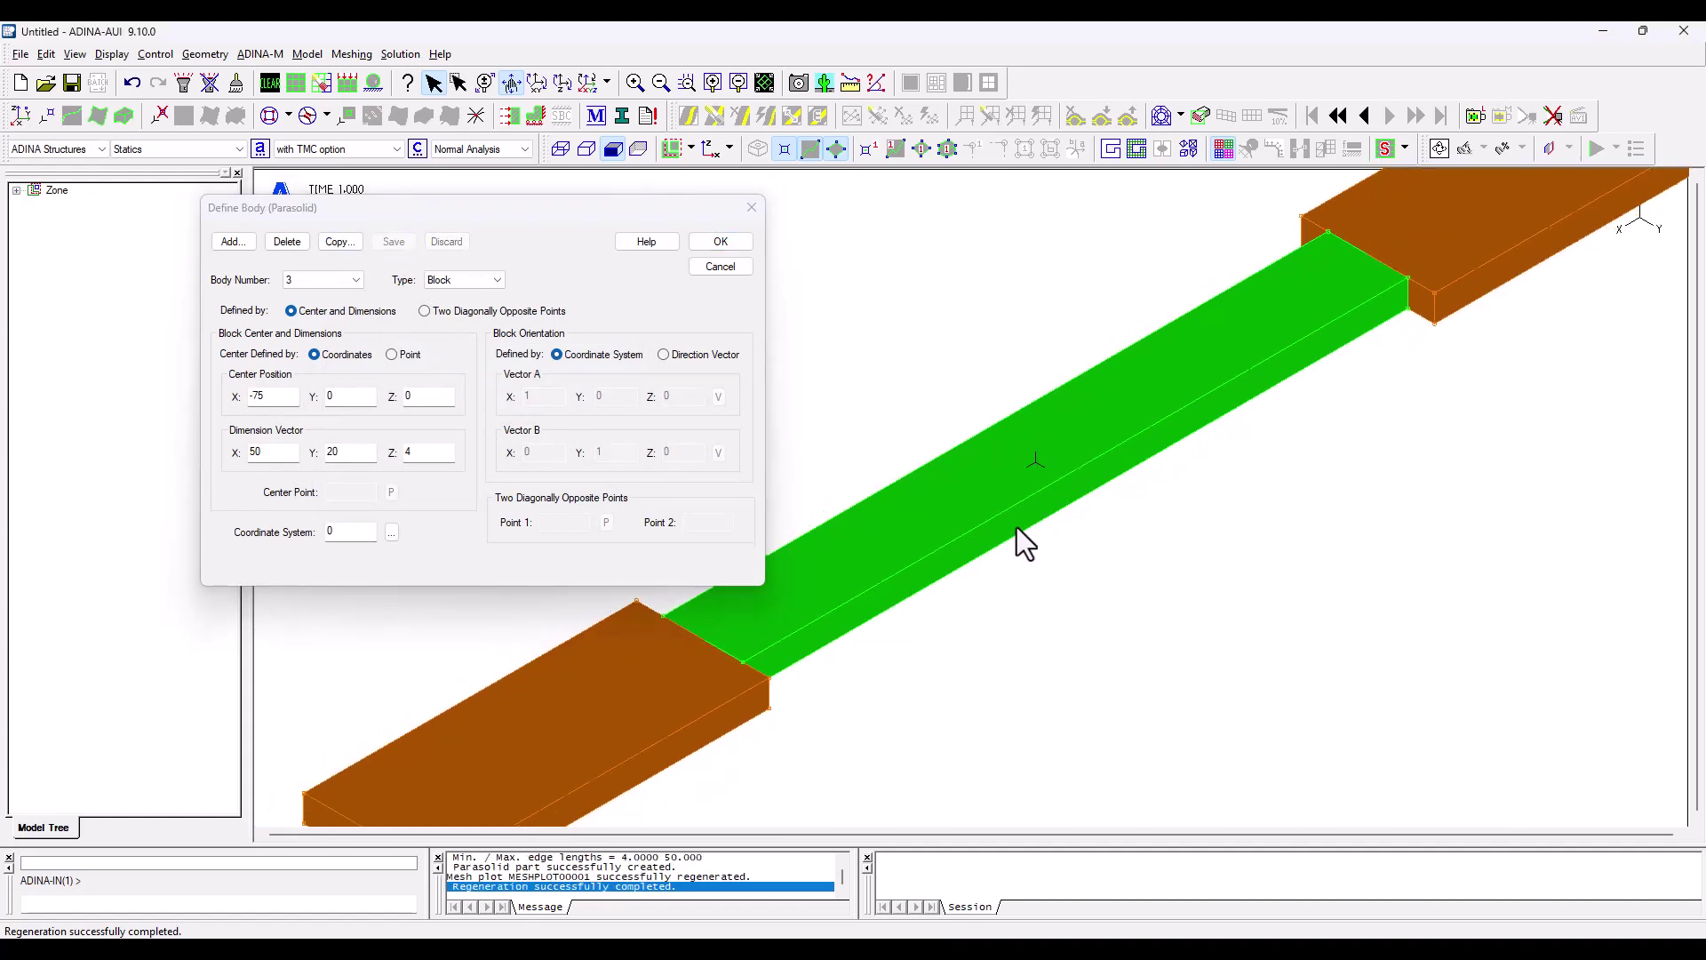
click(1227, 151)
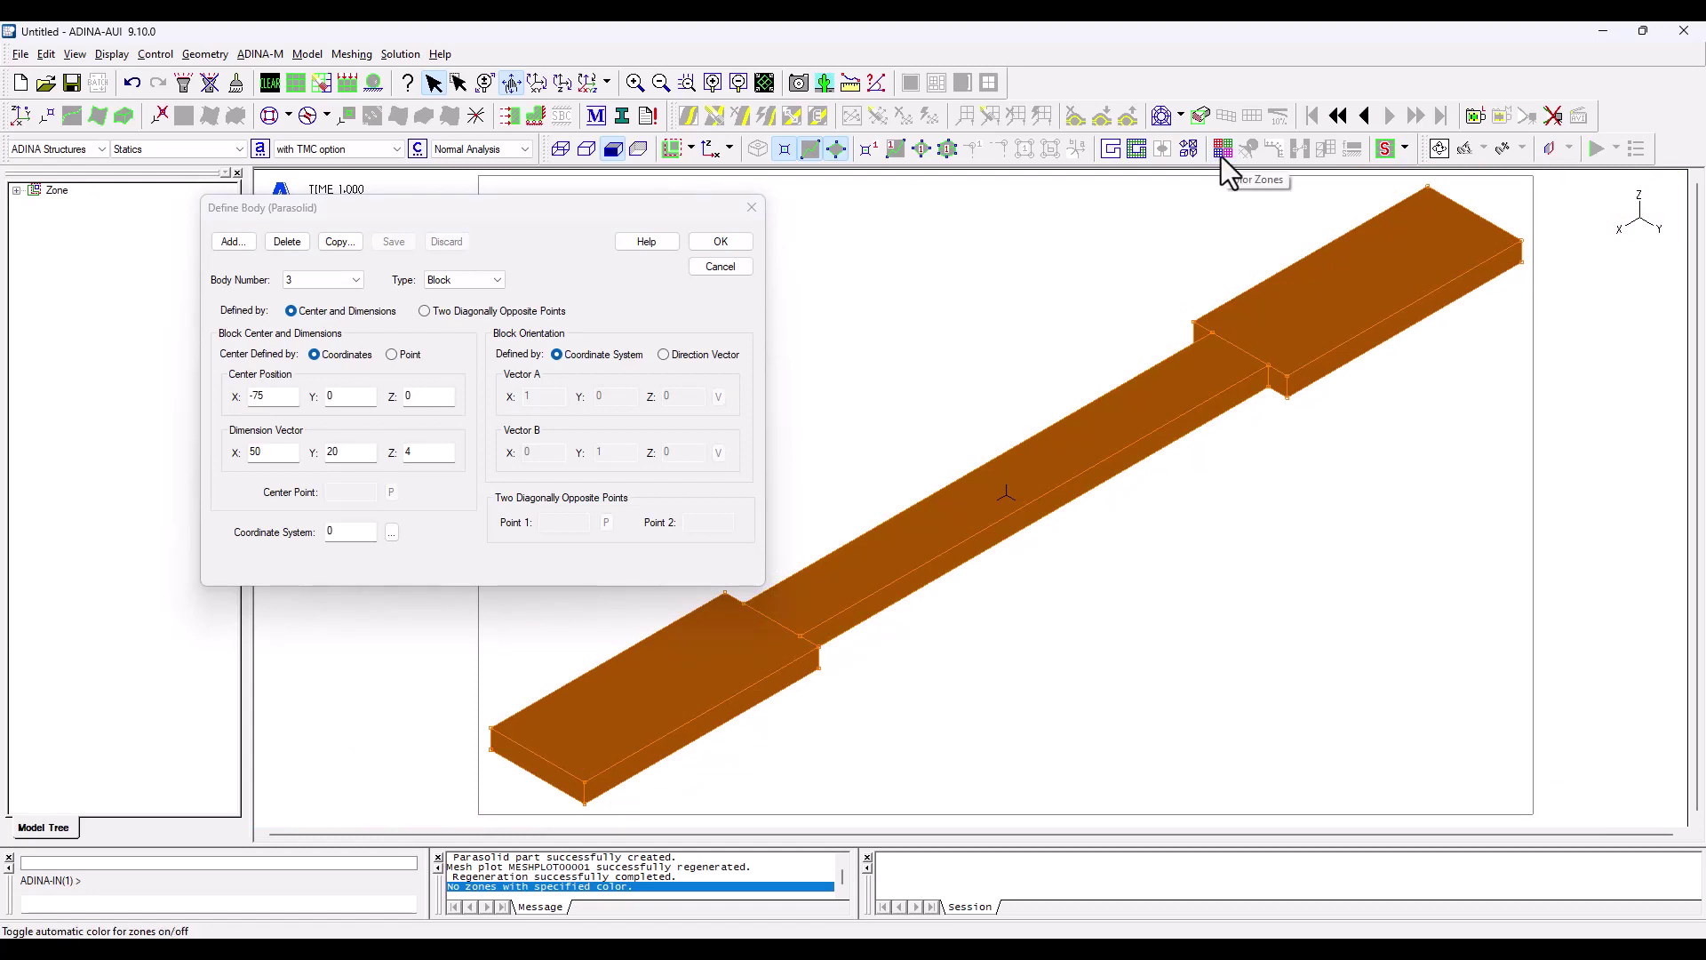
click(1223, 151)
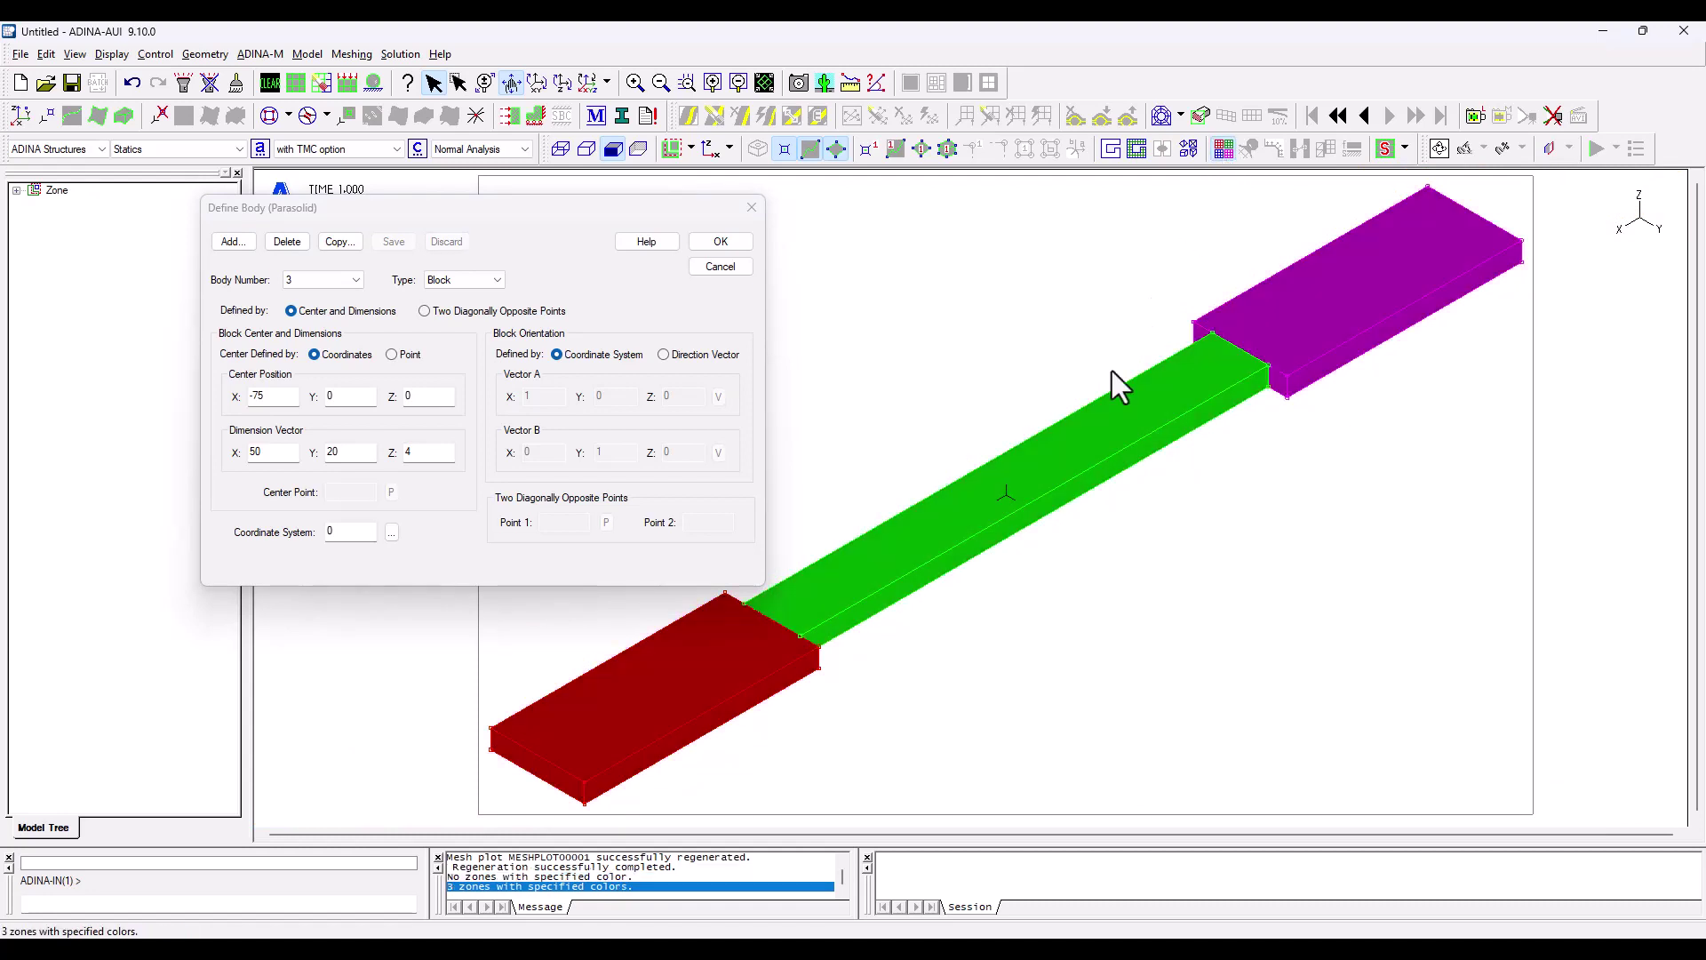
click(721, 267)
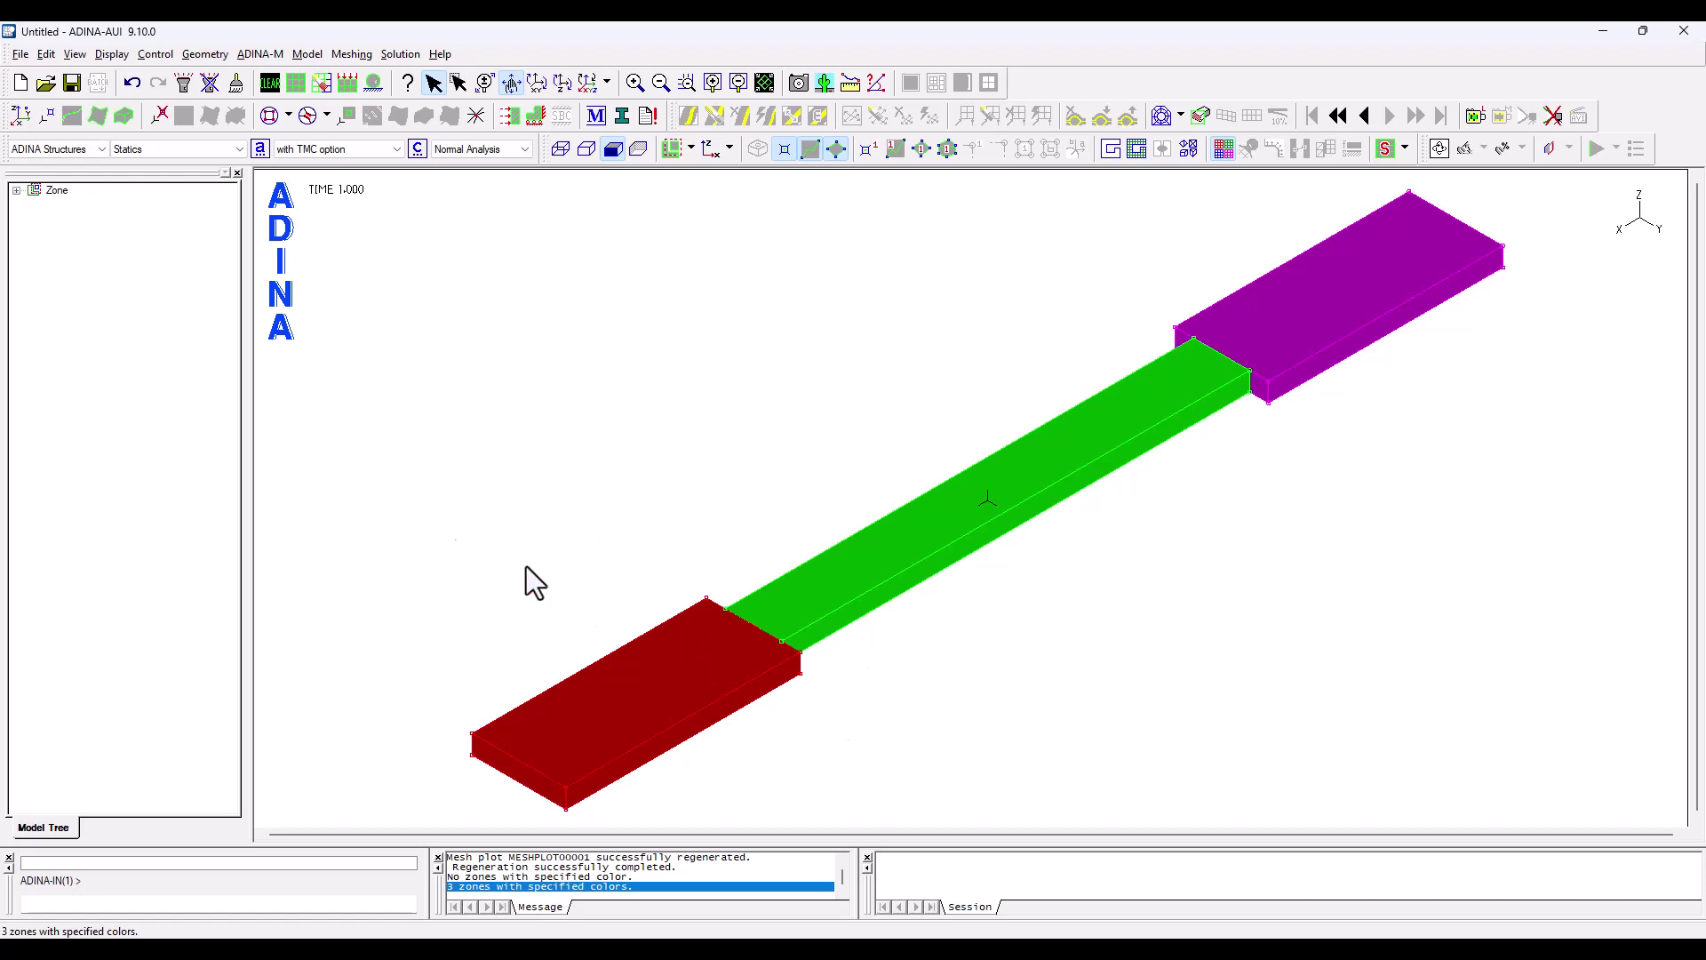
- Merge end blocks 2 and 3 into target body 1 with a Boolean Merge
click(258, 58)
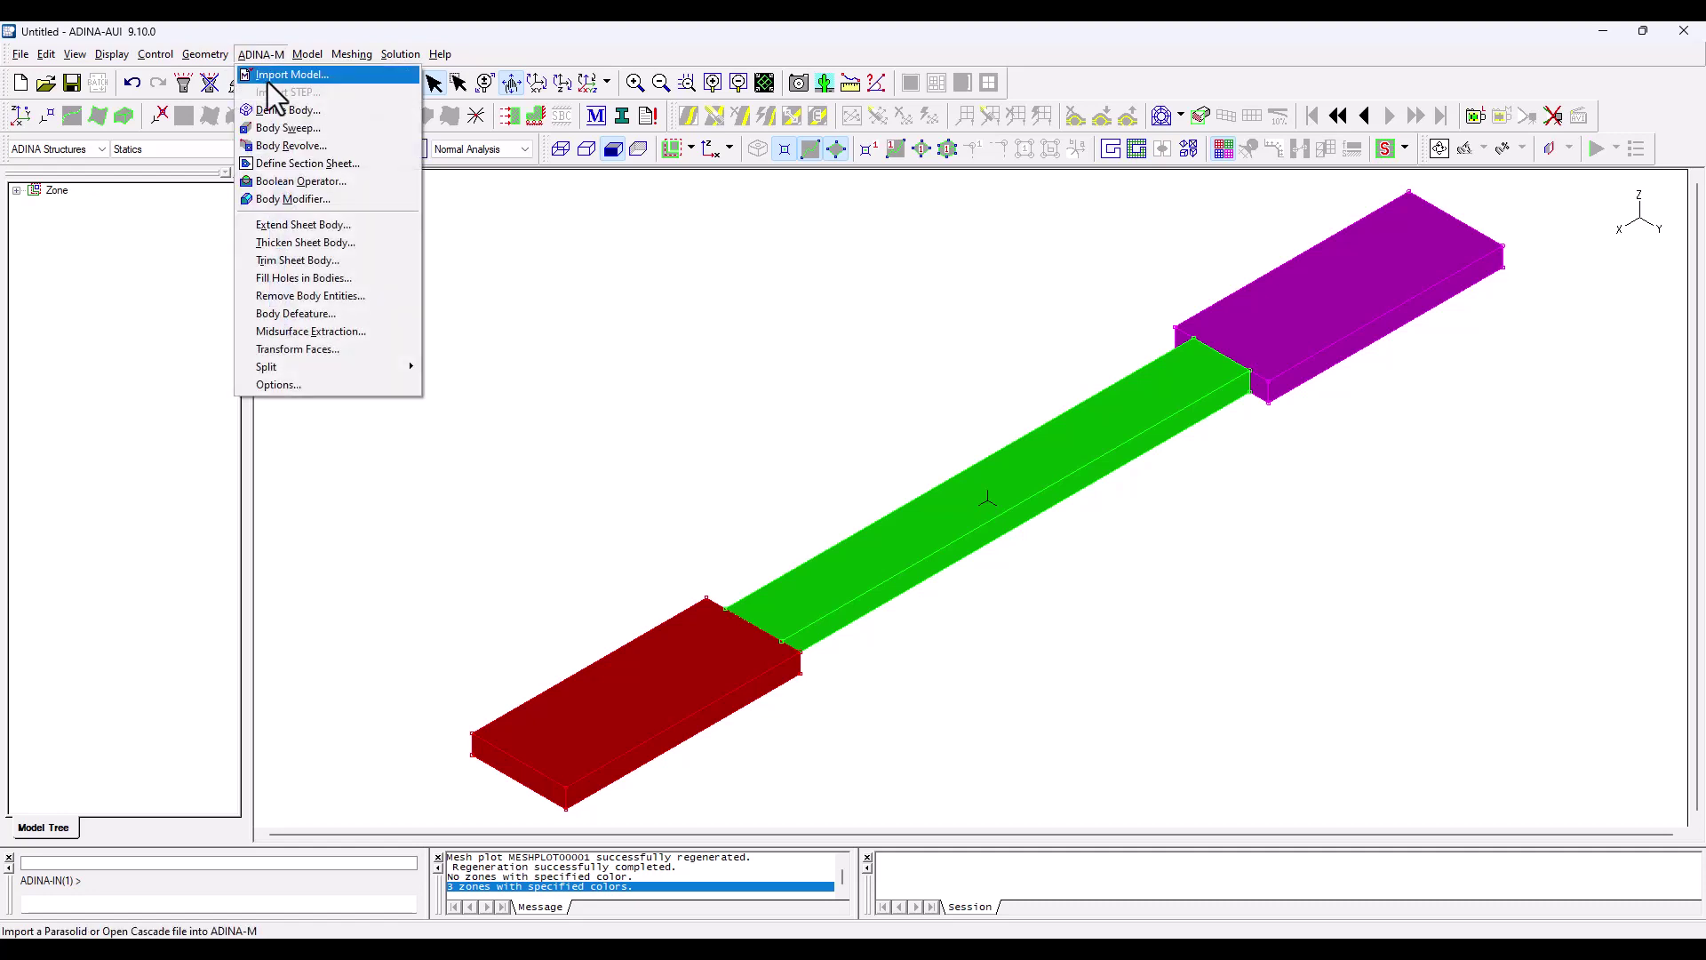
click(306, 183)
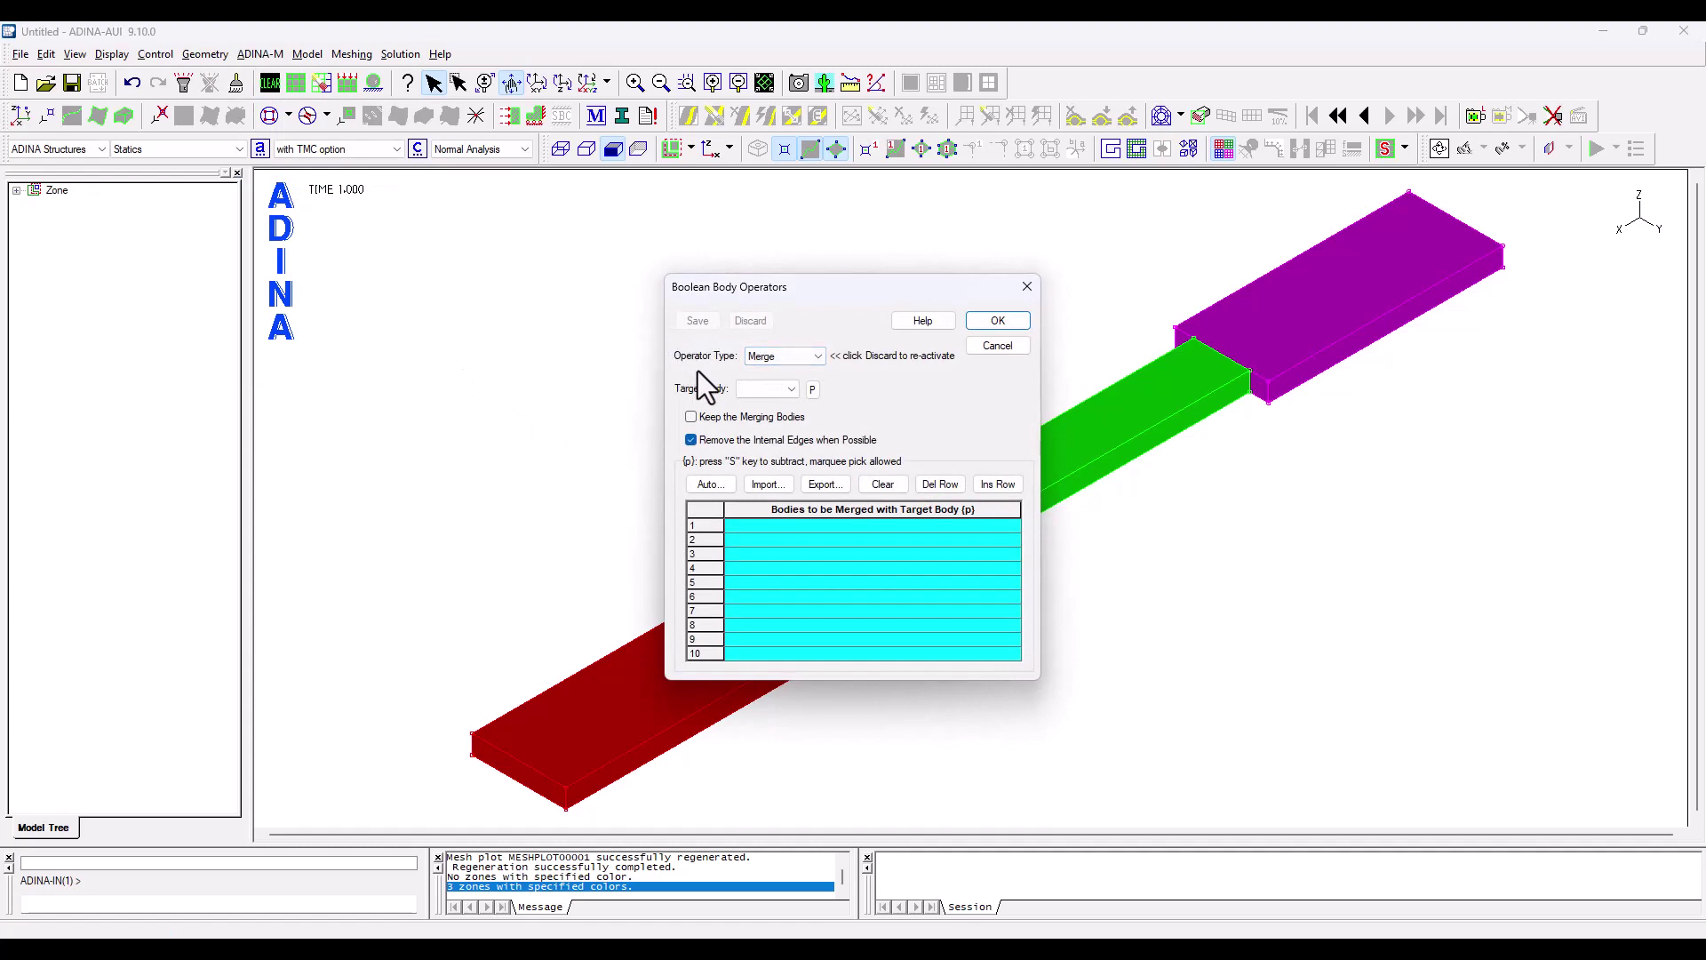
click(817, 356)
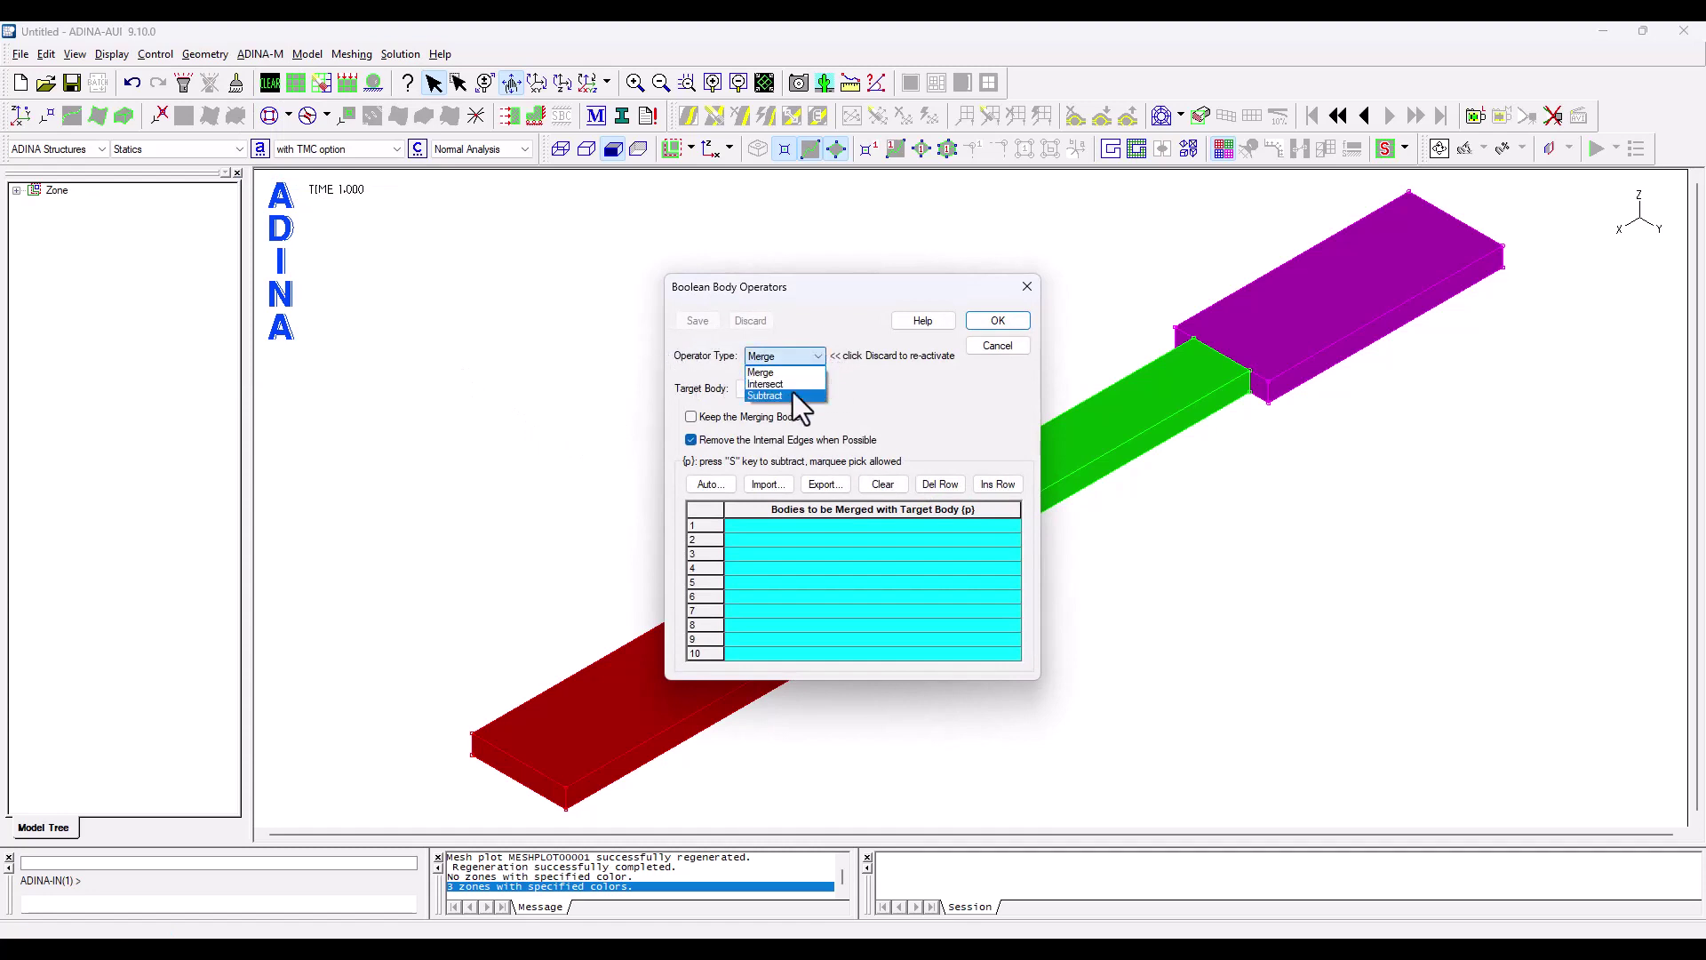
click(792, 371)
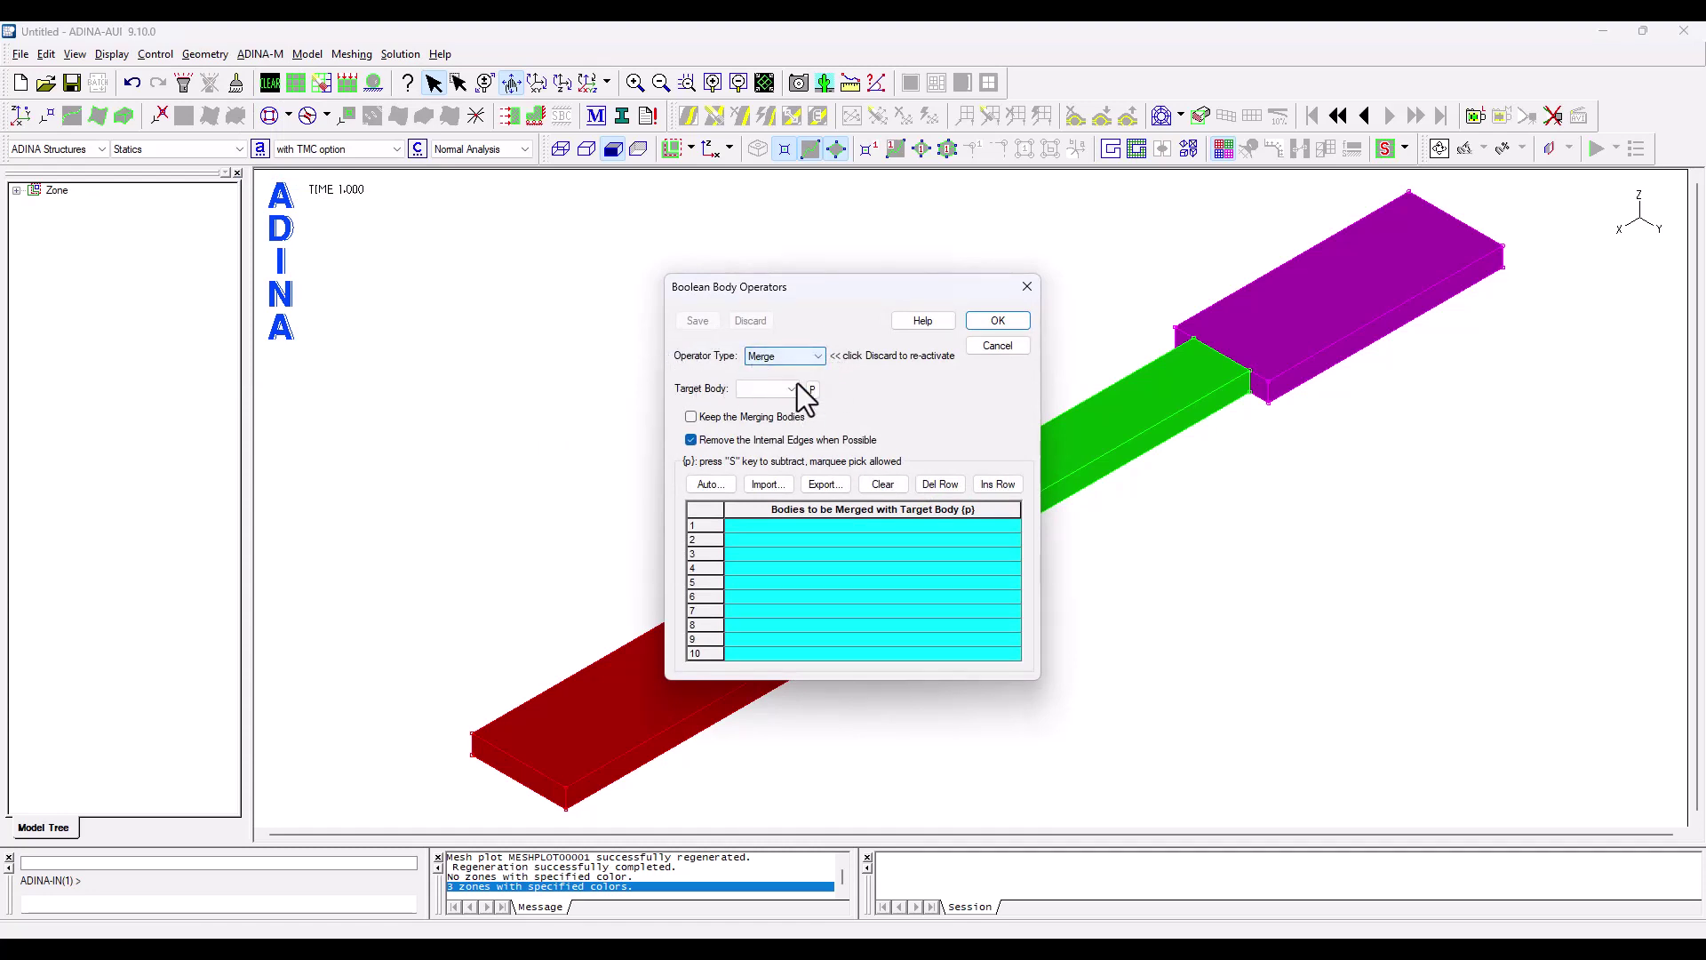
click(775, 405)
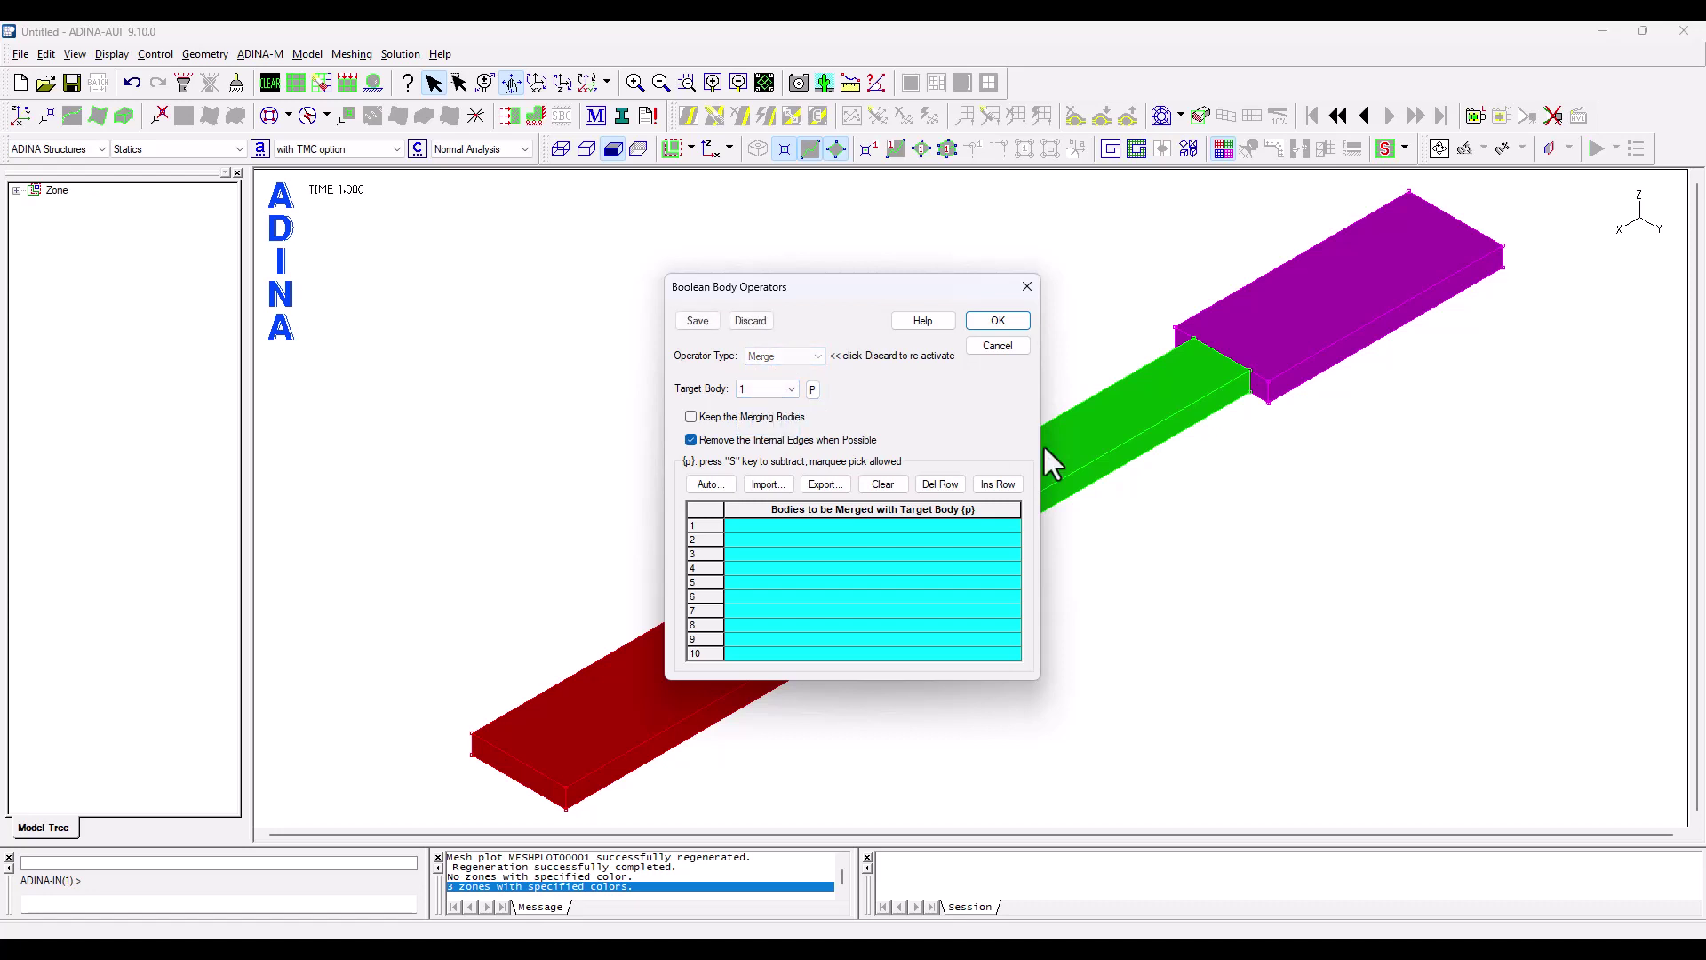
click(802, 526)
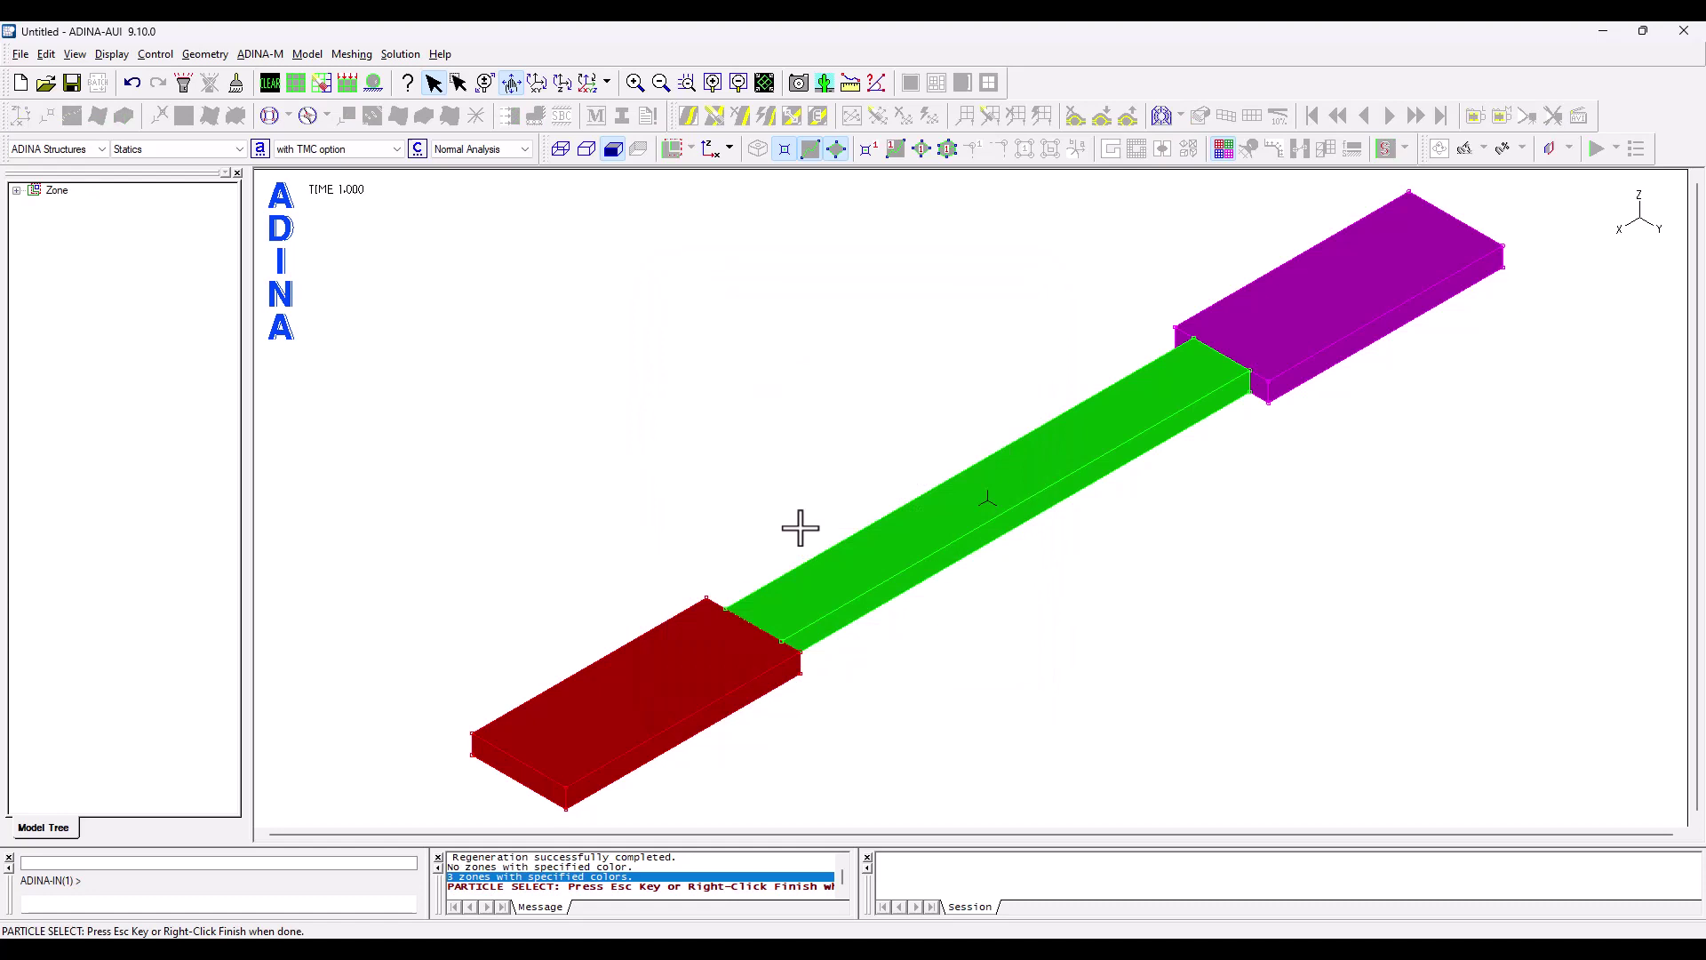
click(646, 709)
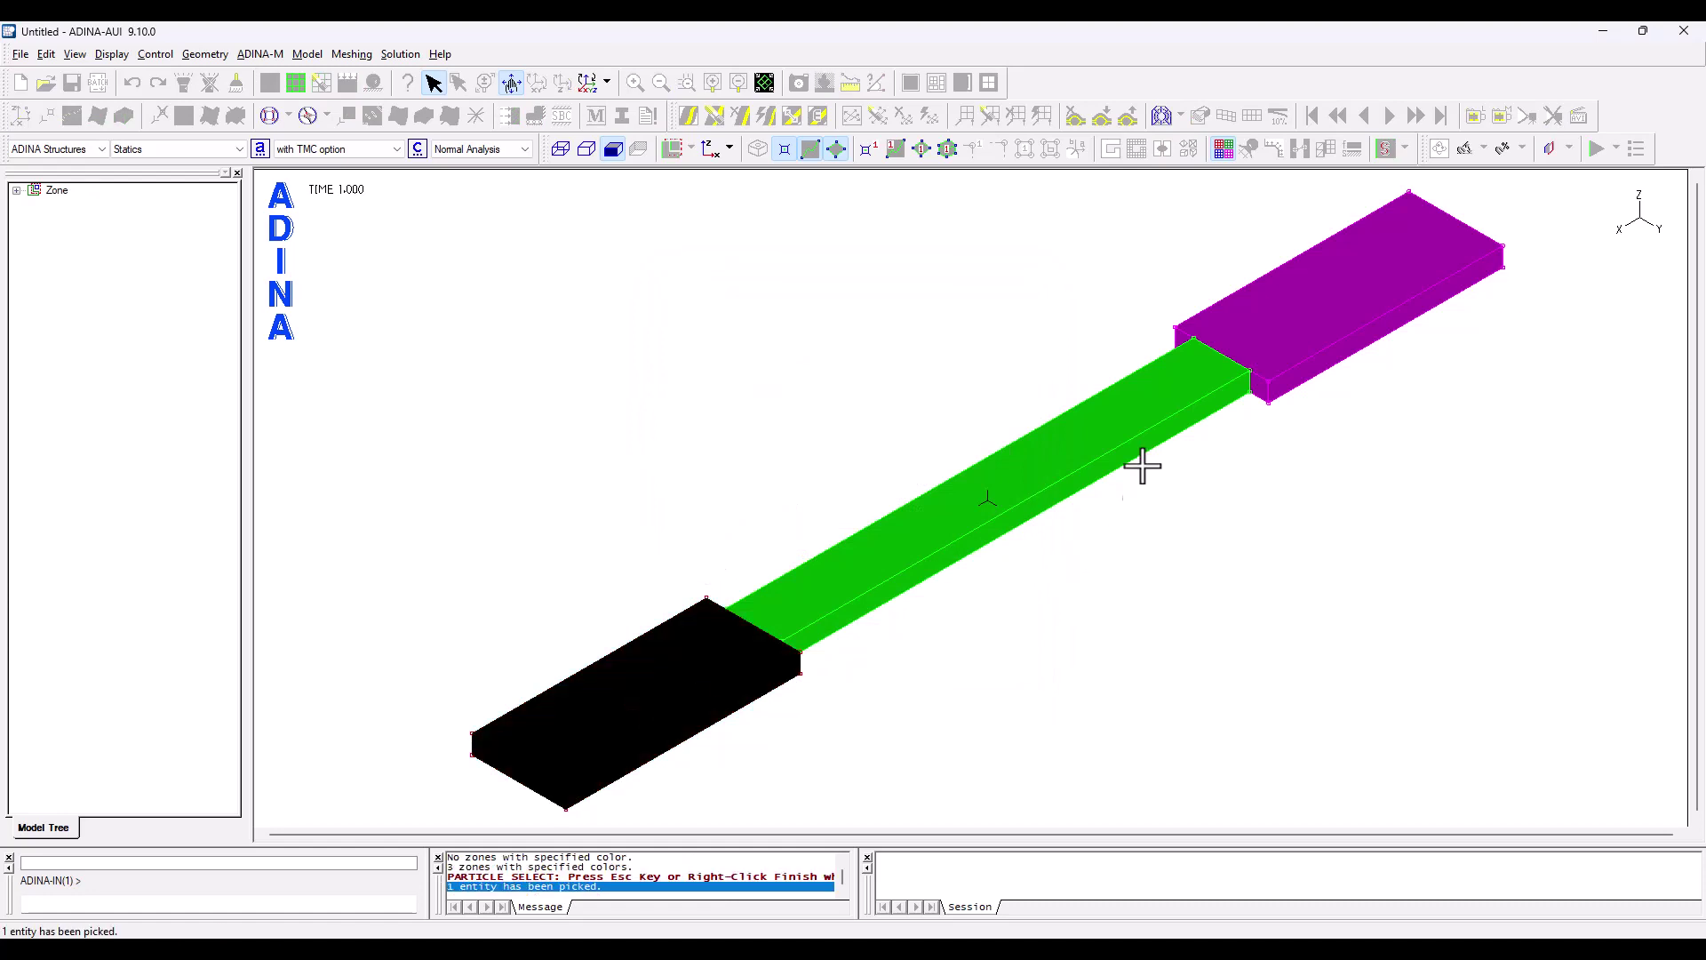
click(1288, 309)
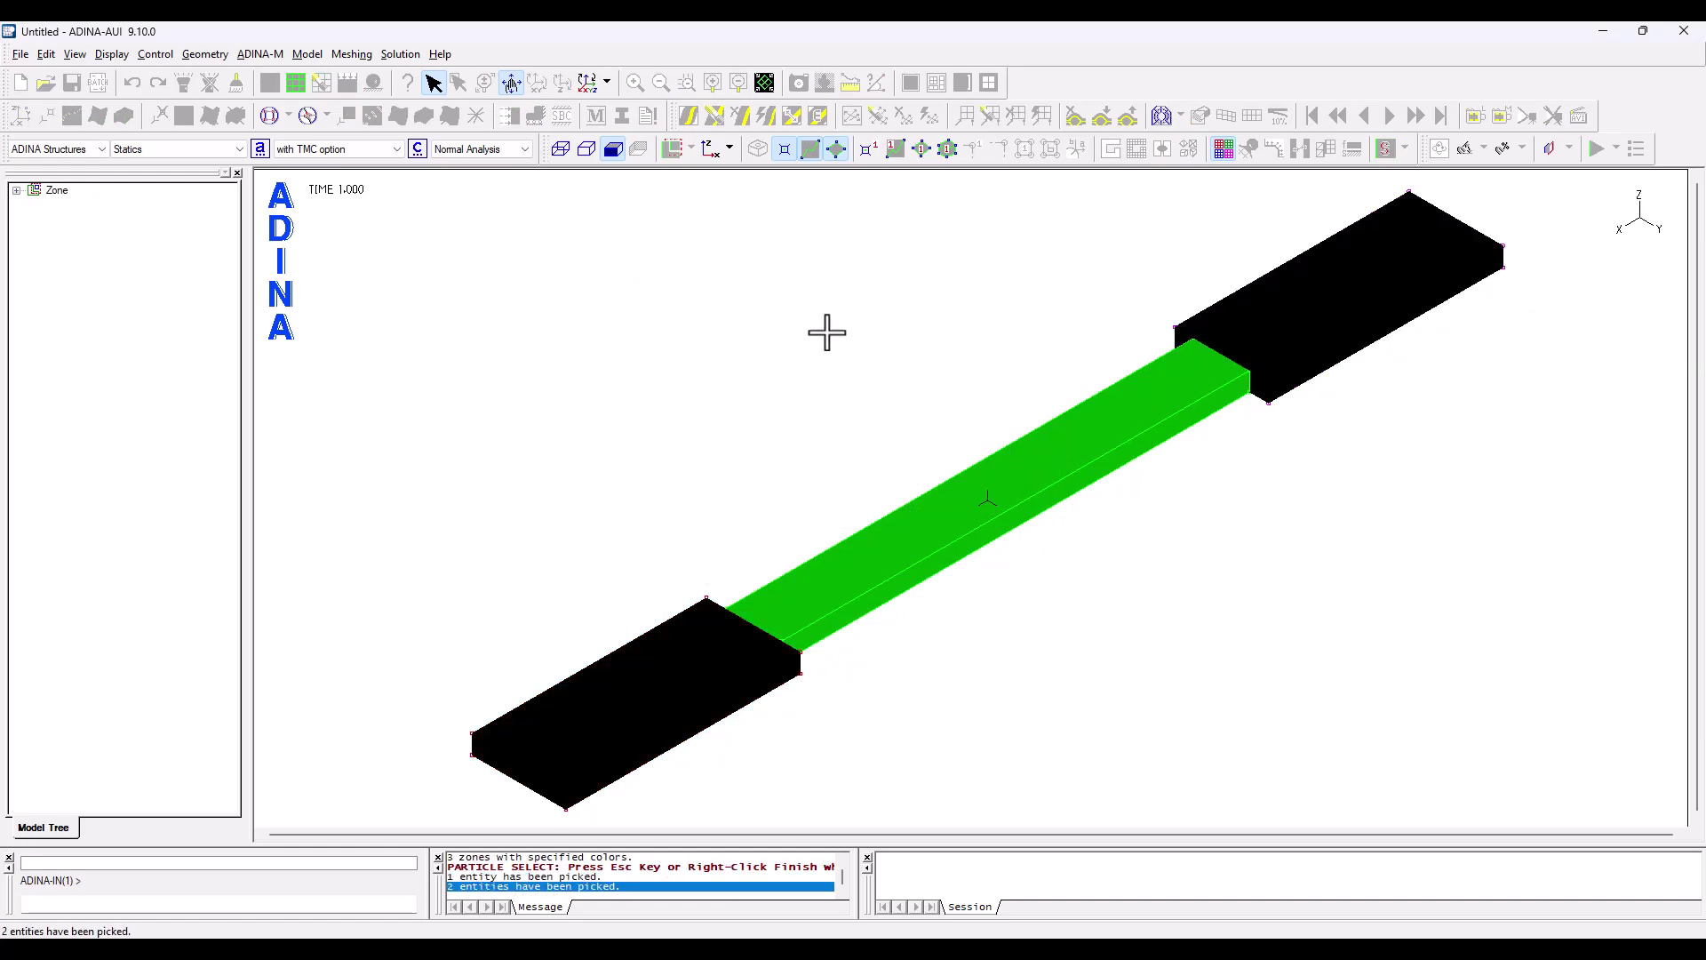
right_click(591, 298)
click(599, 306)
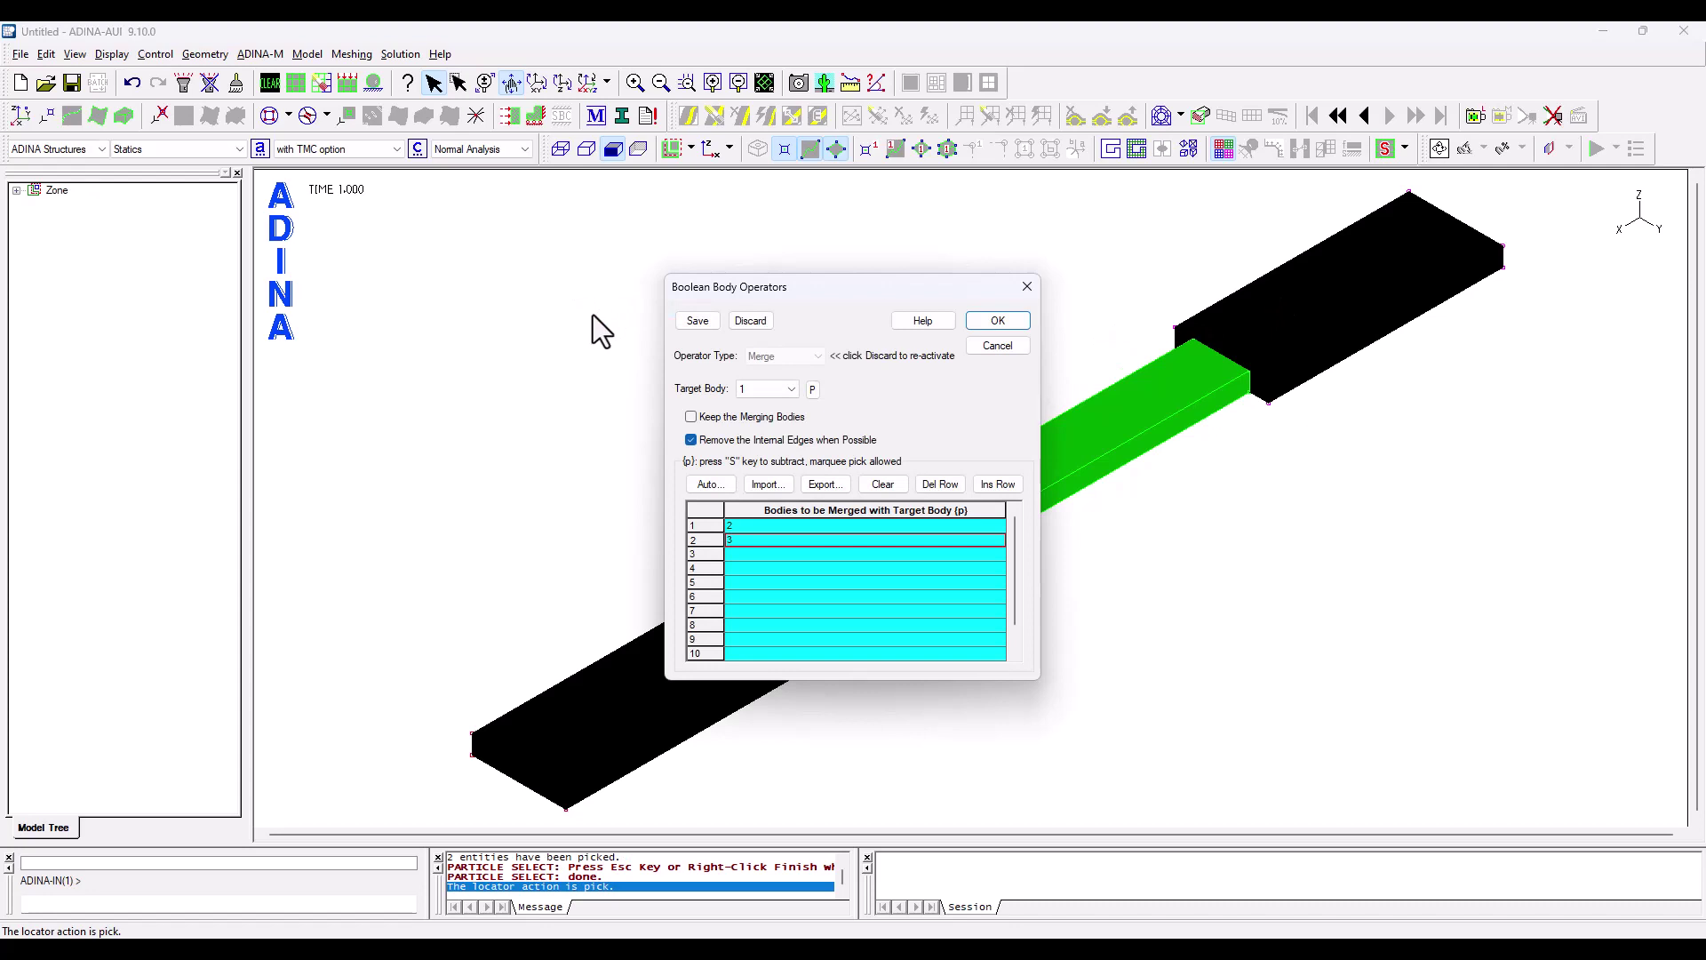
click(991, 323)
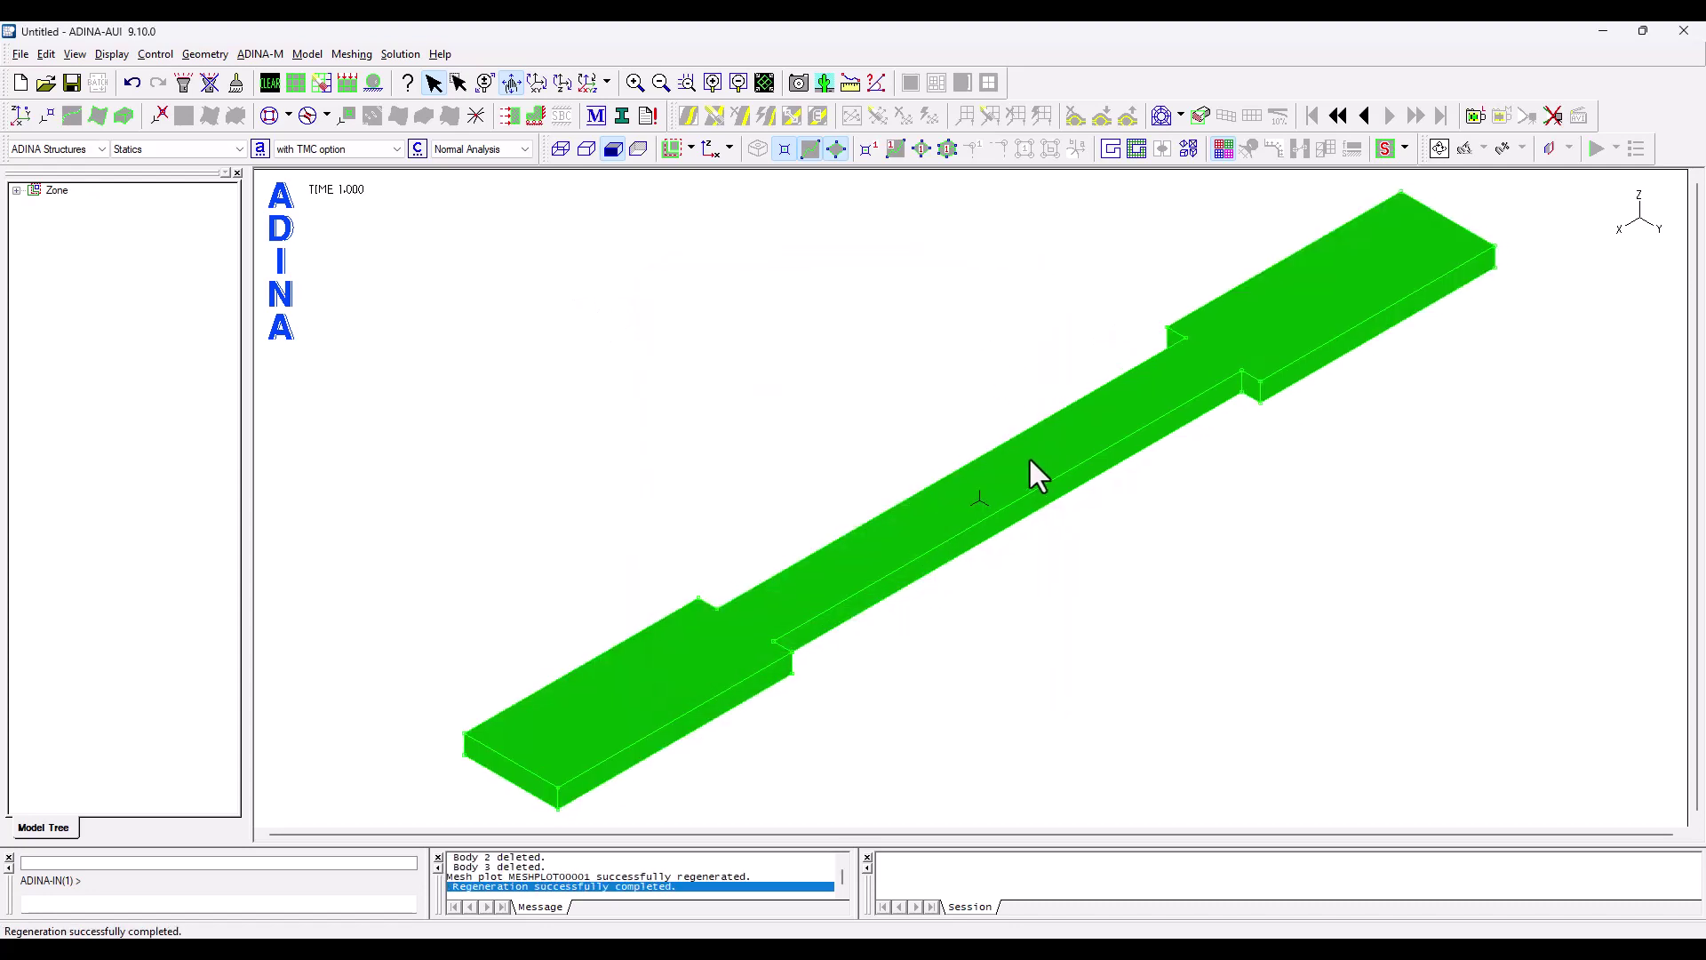
- Rotate the merged specimen and expand Zone > BODY to confirm a single body
mouse_move(1038, 476)
middle_down()
mouse_move(1002, 479)
mouse_move(1070, 418)
mouse_move(1043, 453)
middle_up()
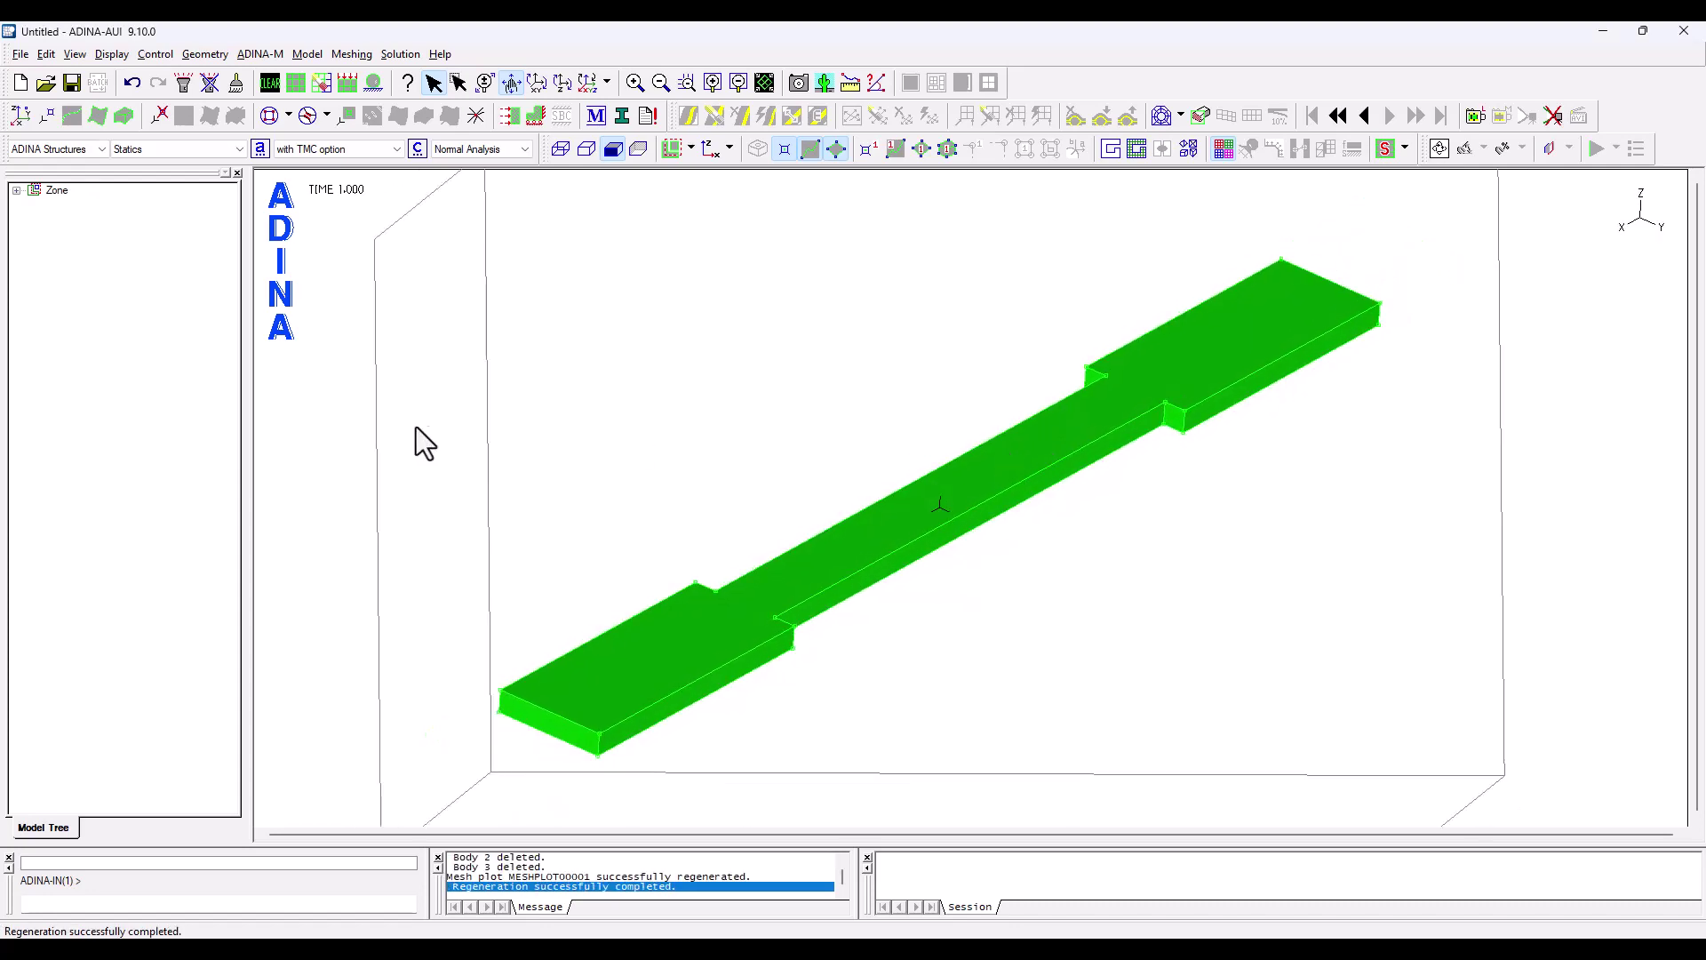
click(16, 191)
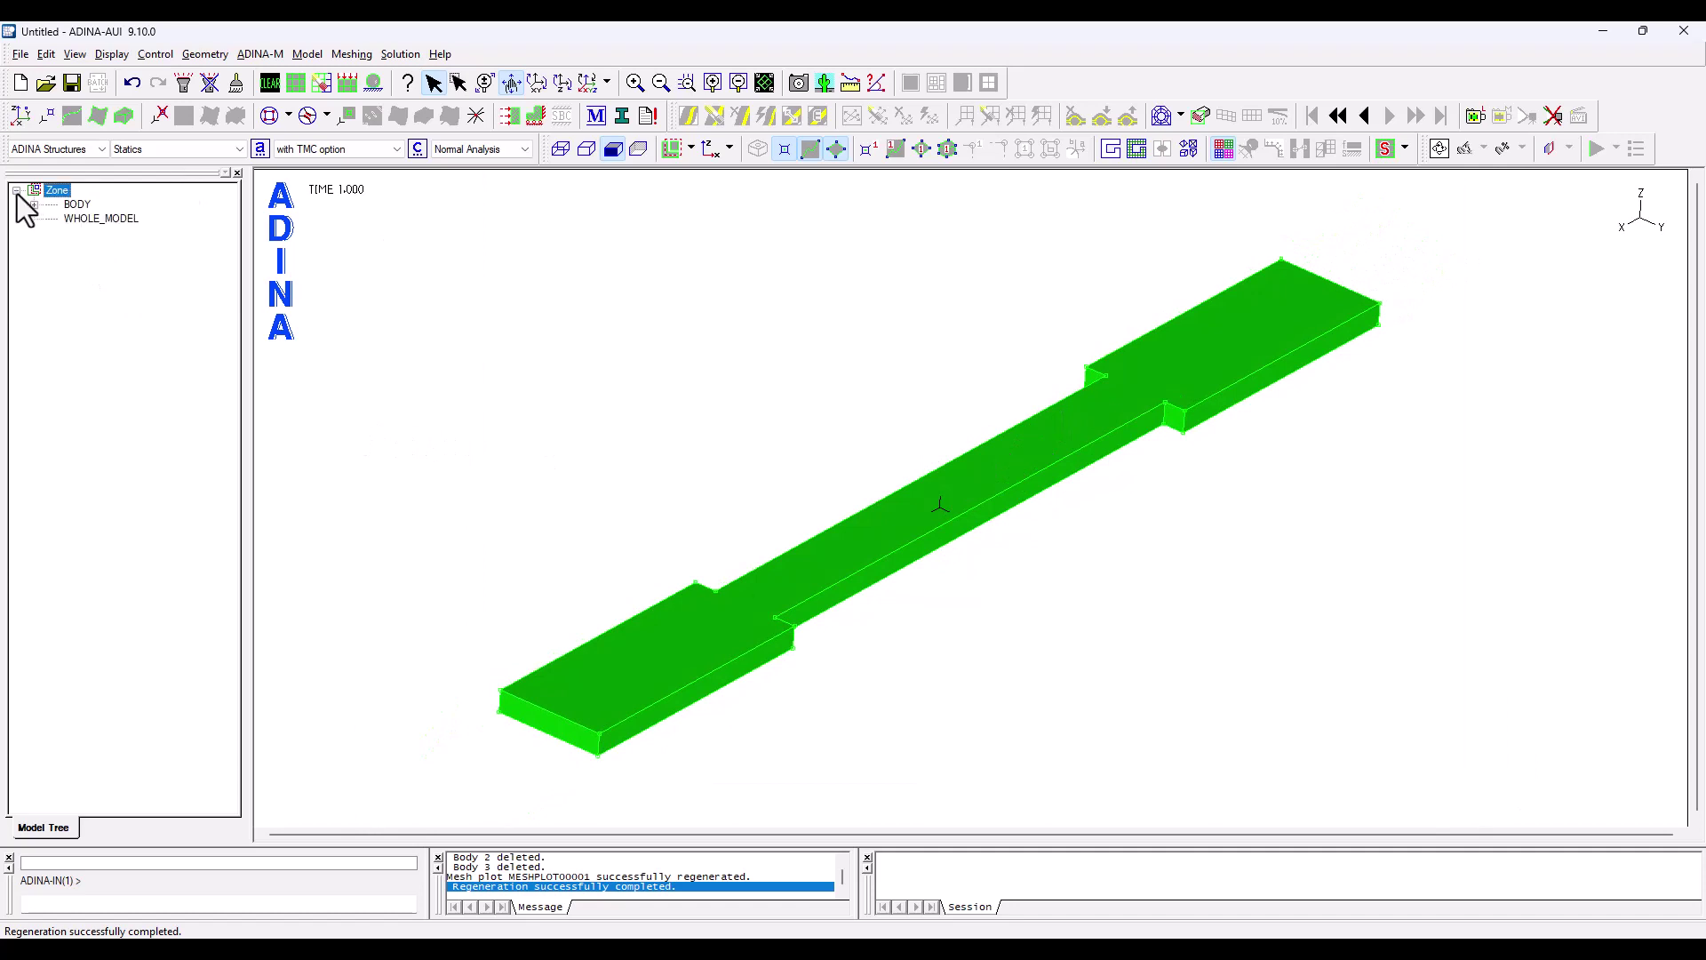
click(34, 205)
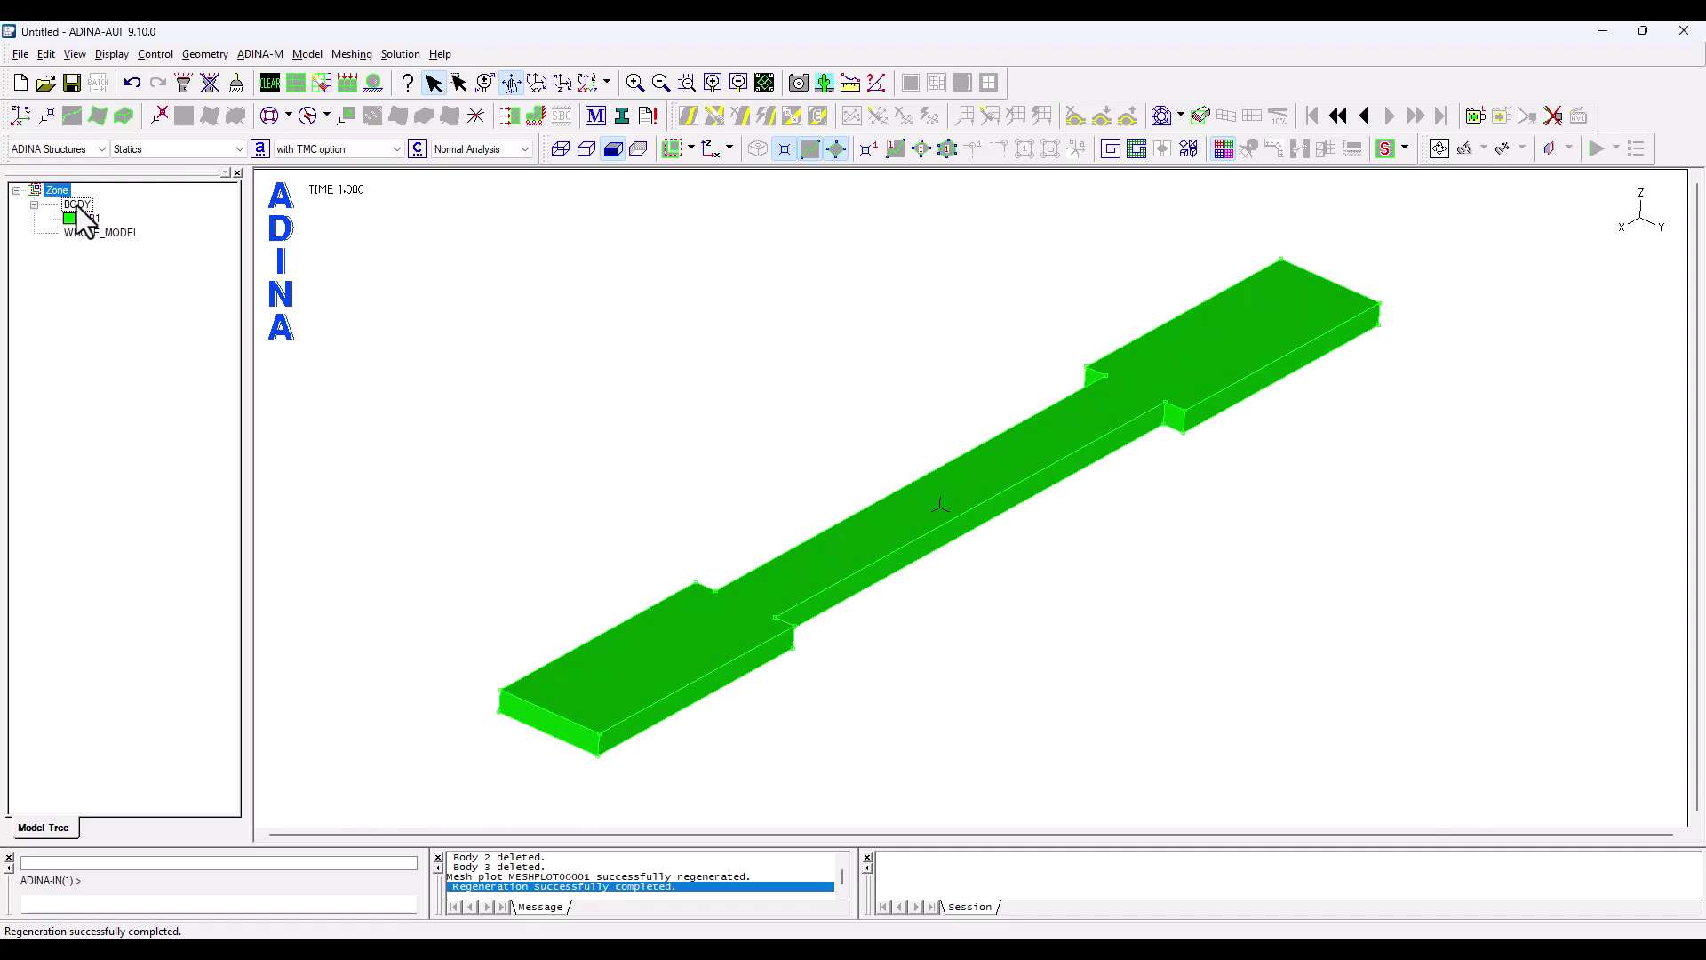
middle_drag(846, 557, 897, 544)
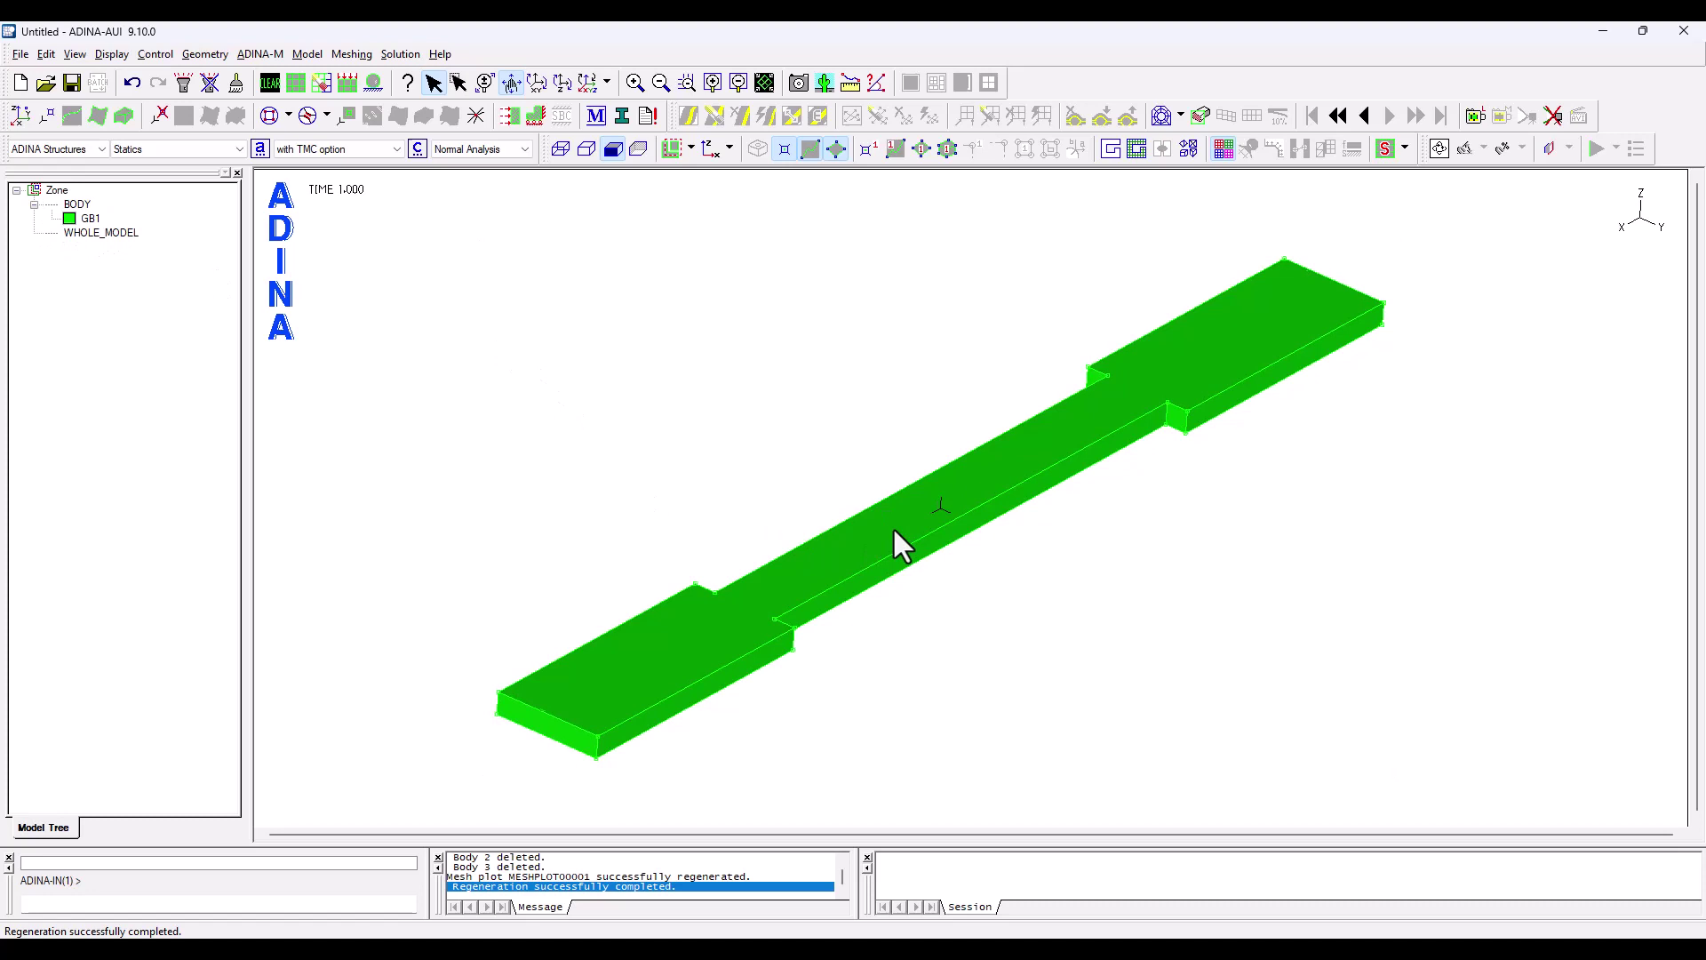
scroll(892, 526, up, 2)
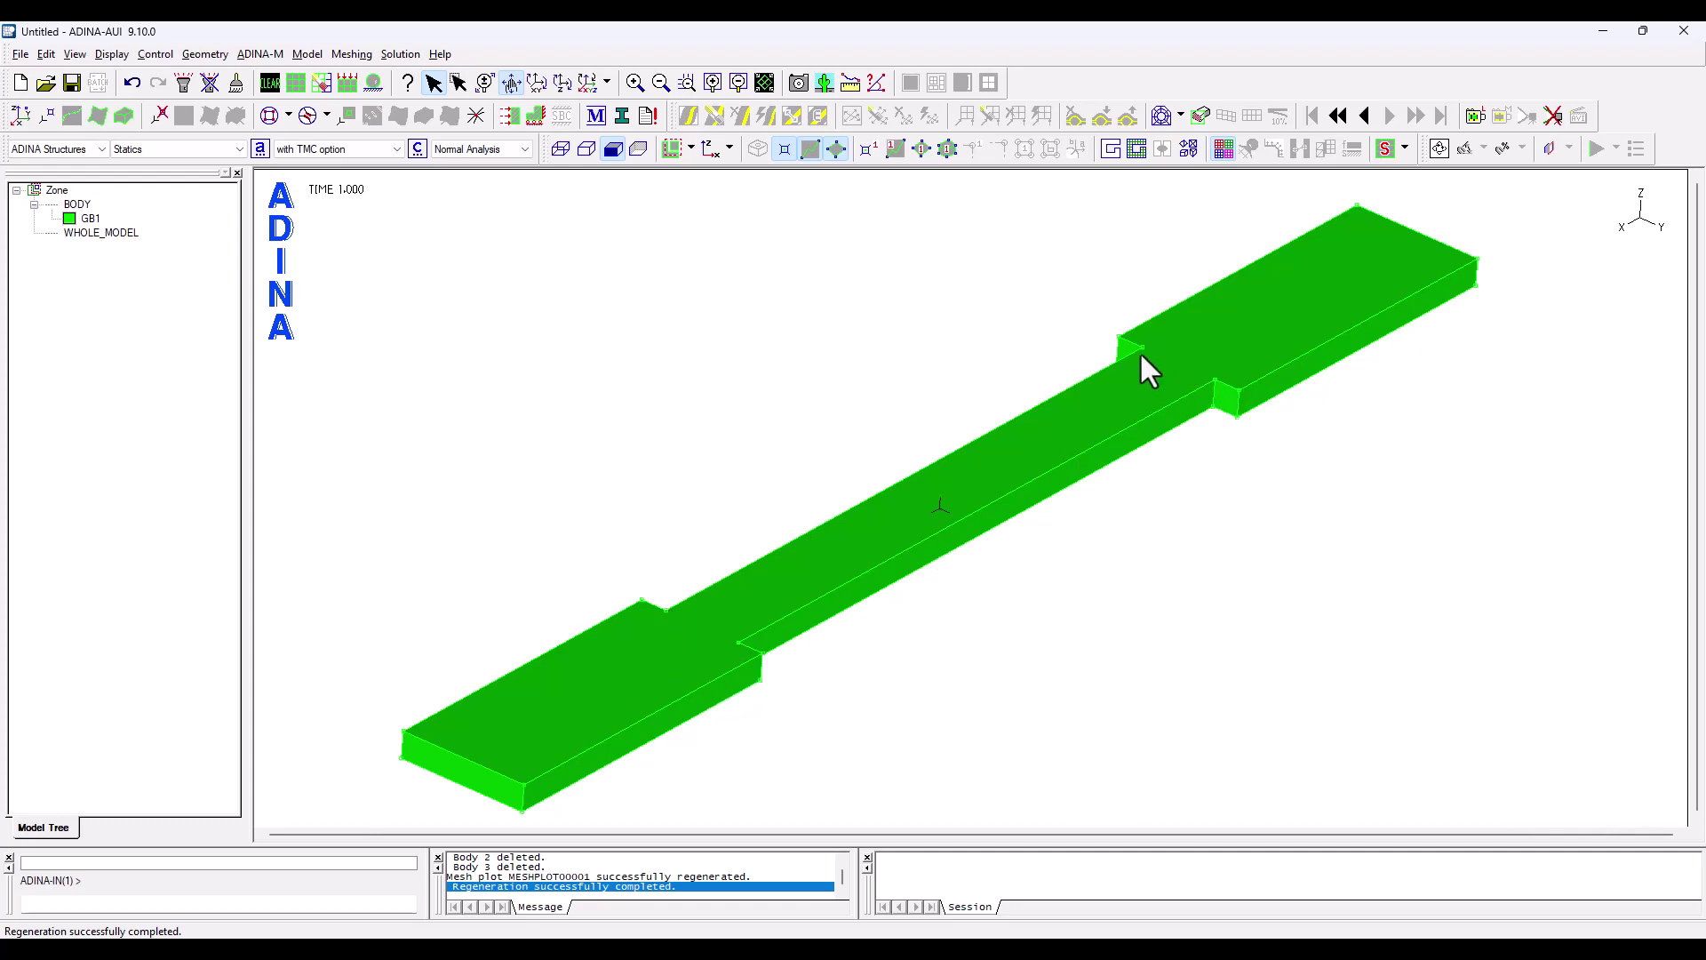
- Set up a Blend modifier on body 1 with radius R1 = 13, viewing in wireframe
click(269, 56)
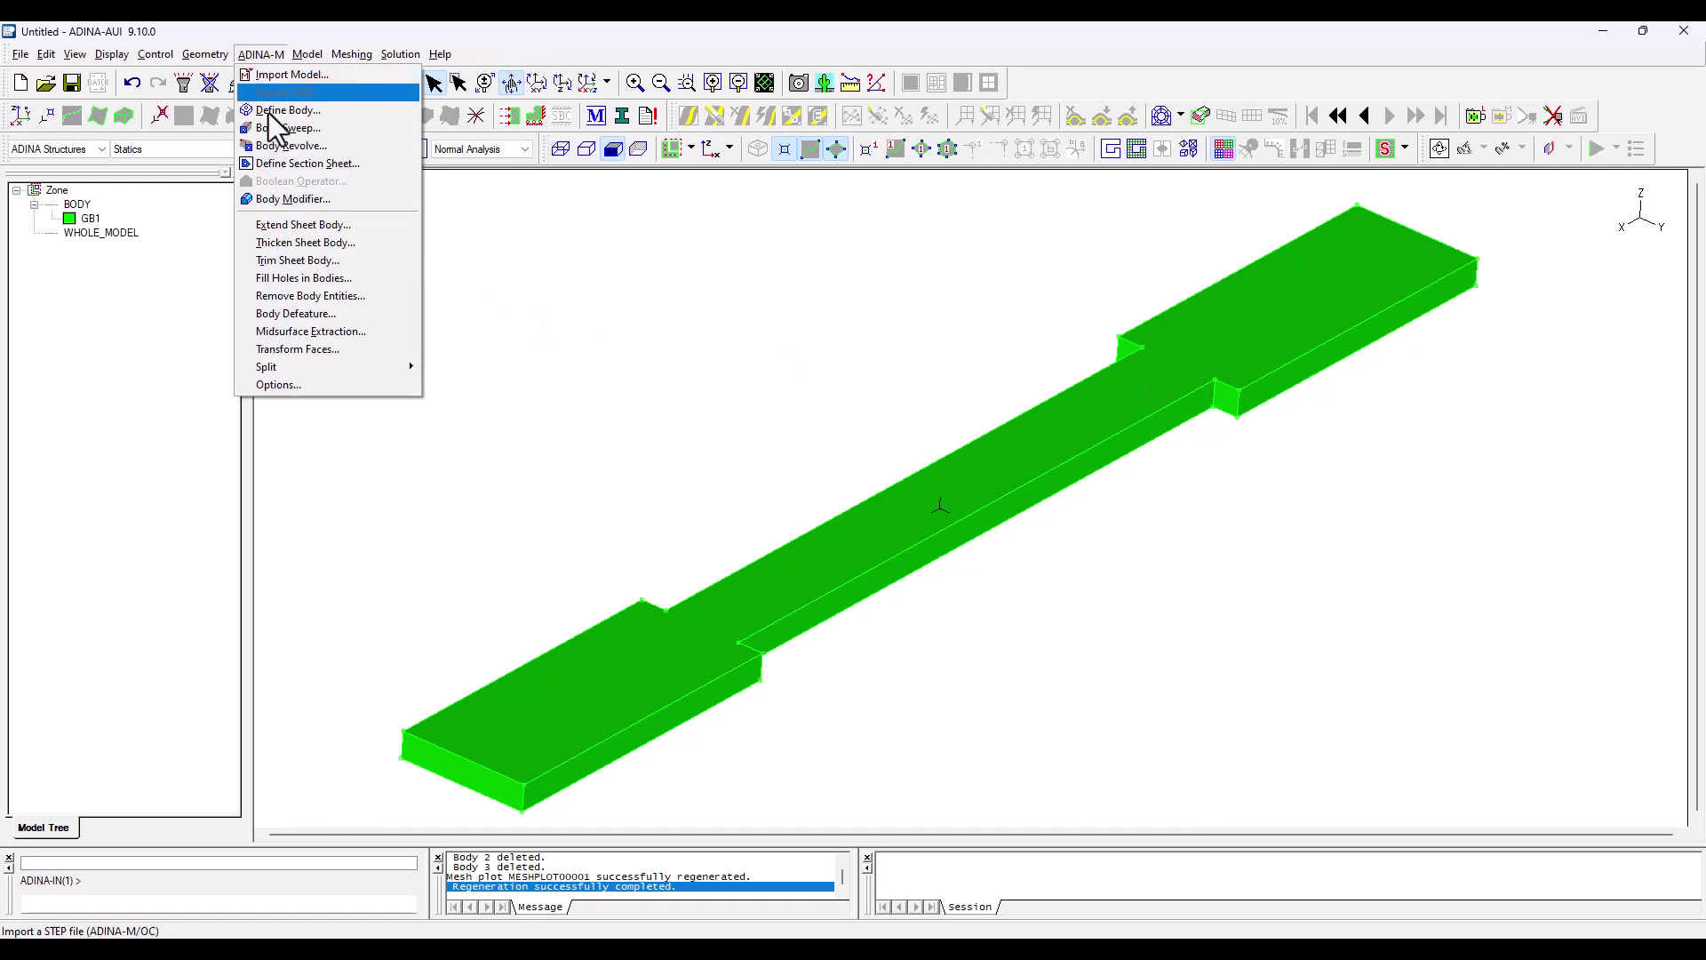
click(281, 202)
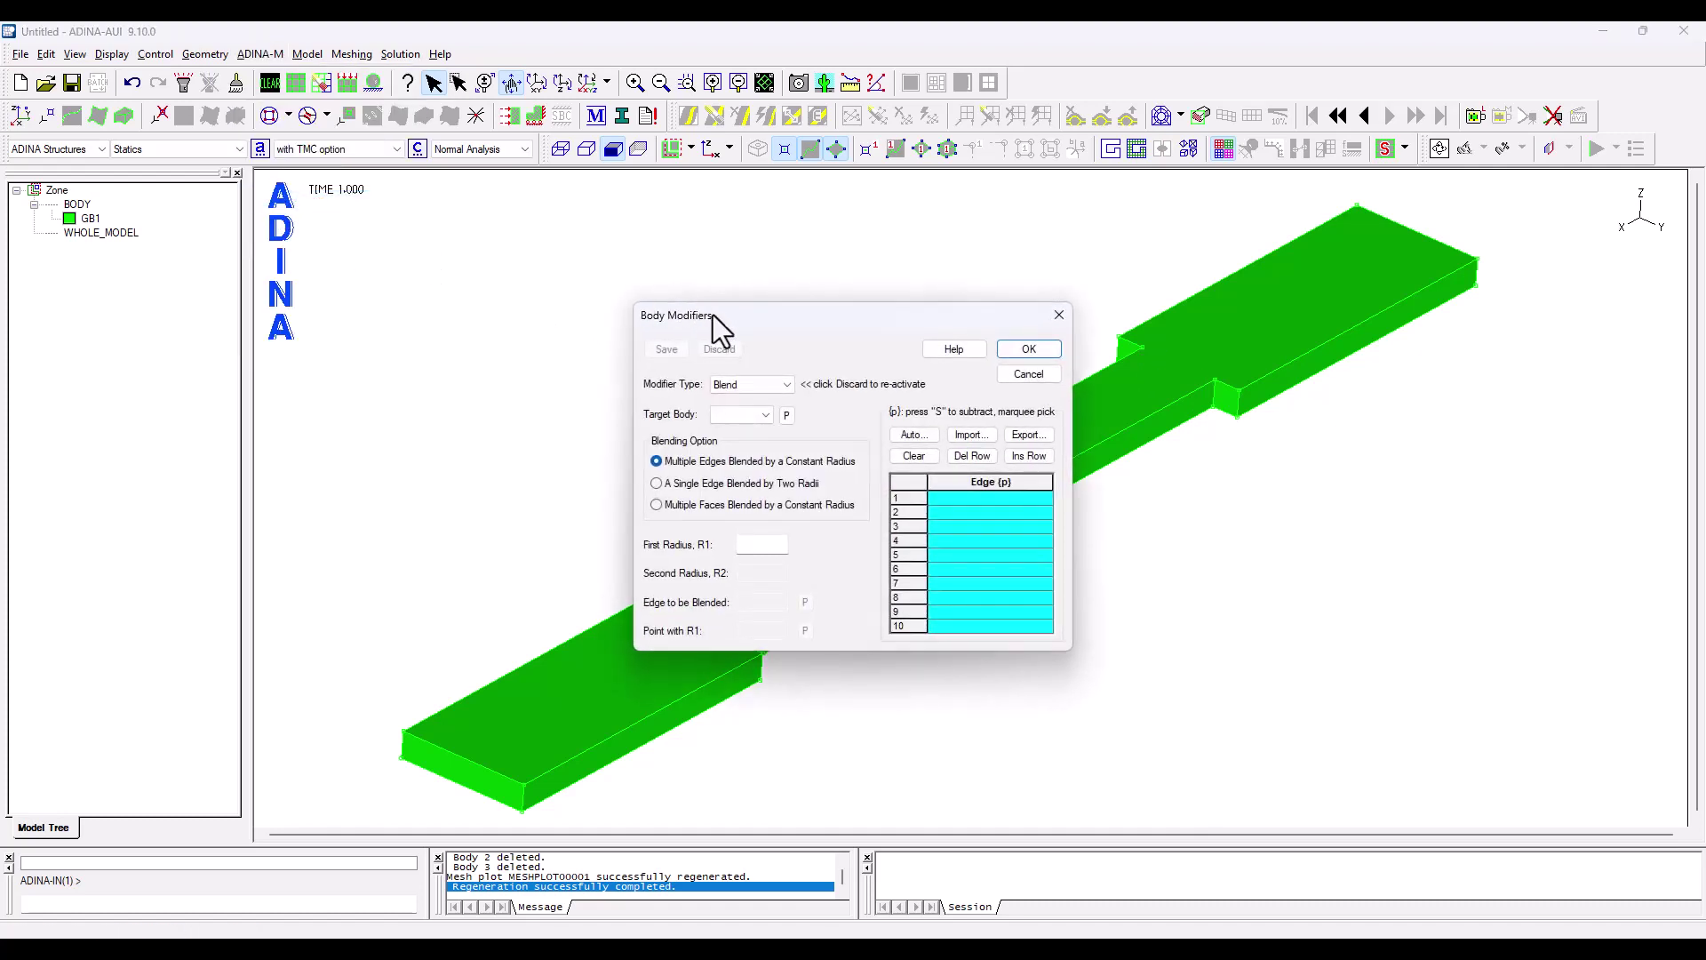
drag(713, 315, 369, 201)
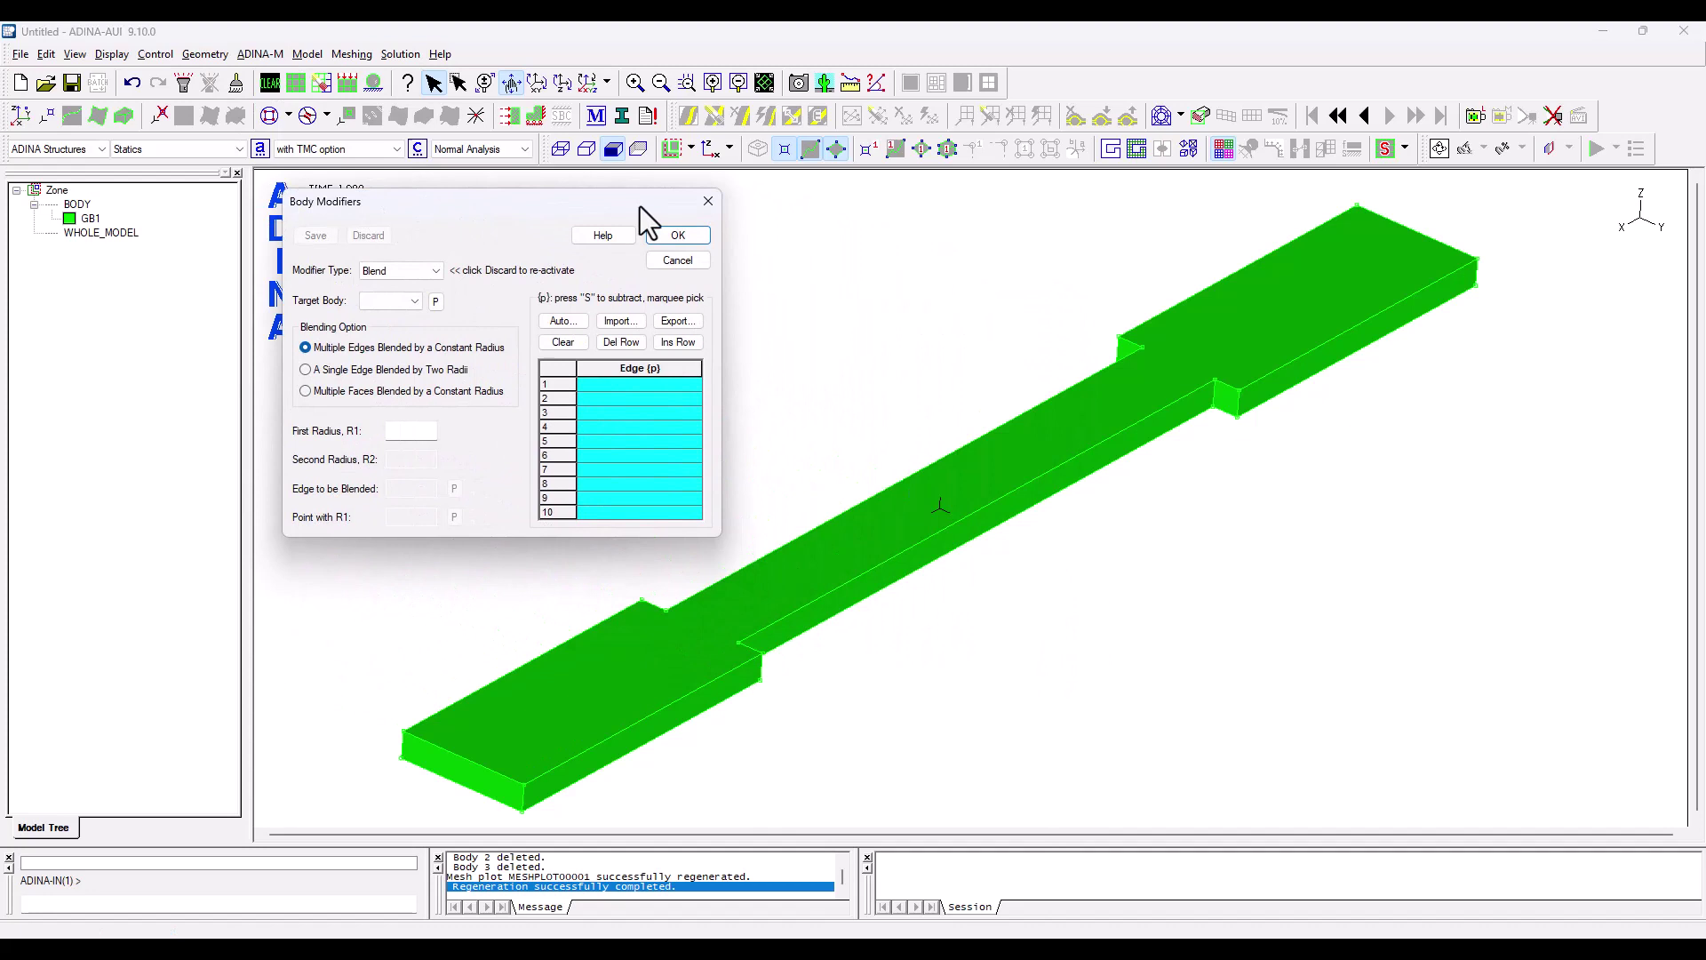
click(561, 149)
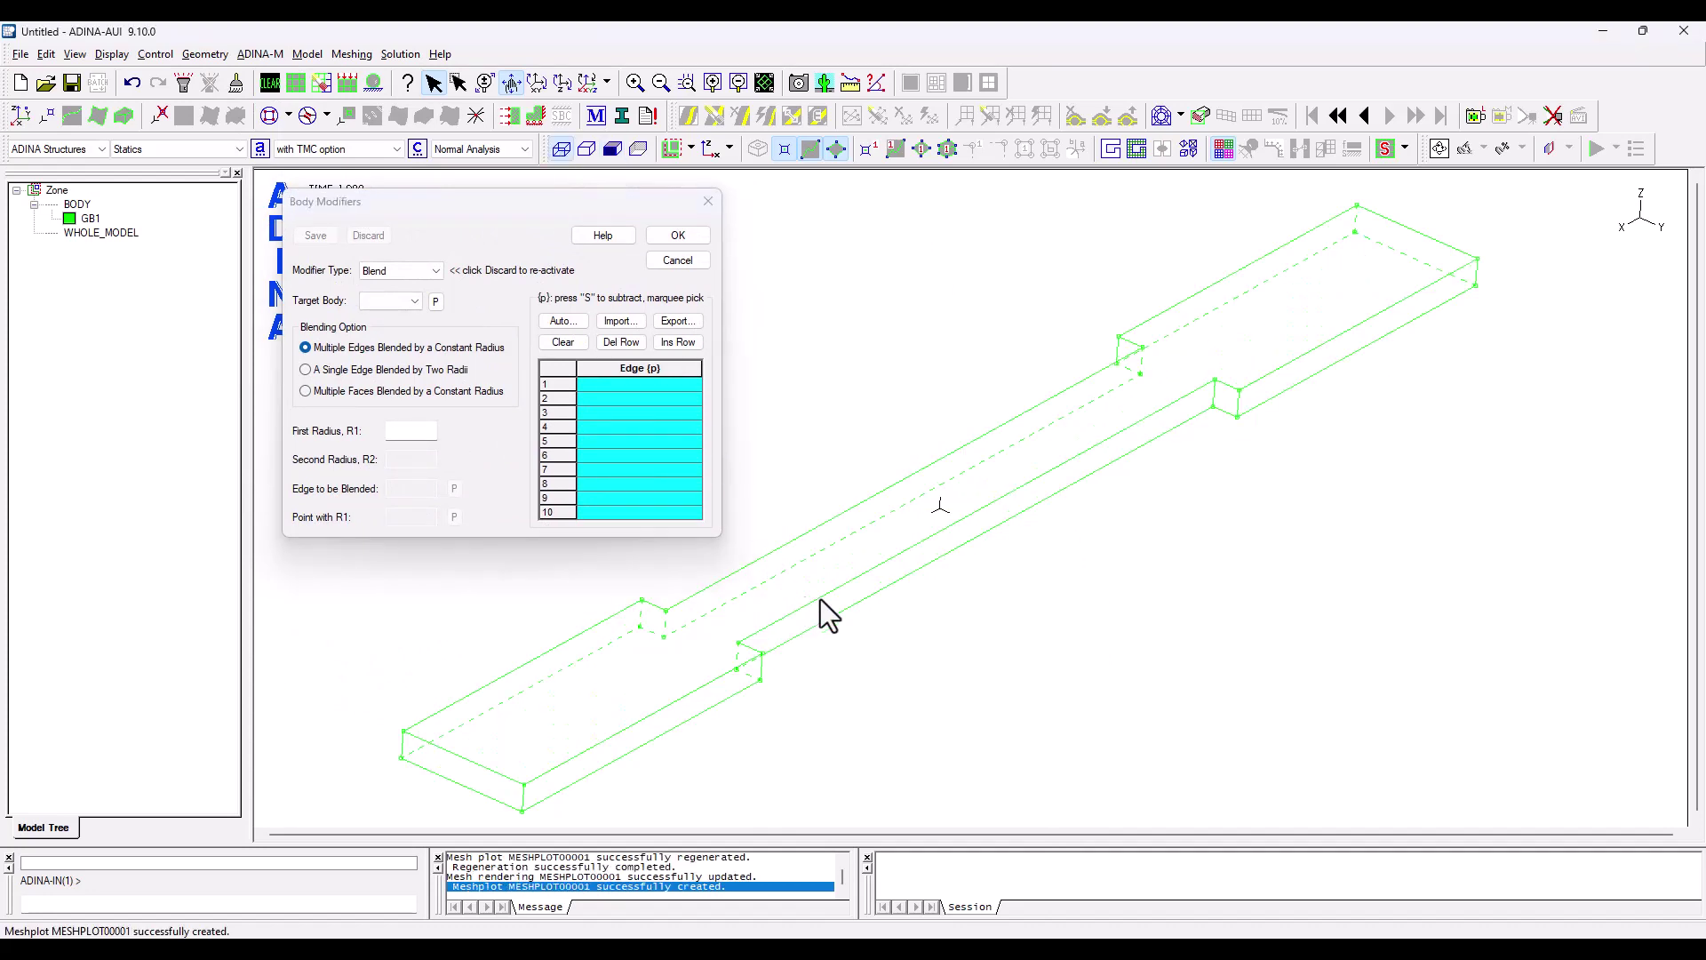
mouse_move(872, 602)
mouse_down()
mouse_move(861, 575)
mouse_move(926, 640)
mouse_move(915, 592)
mouse_move(872, 589)
mouse_up()
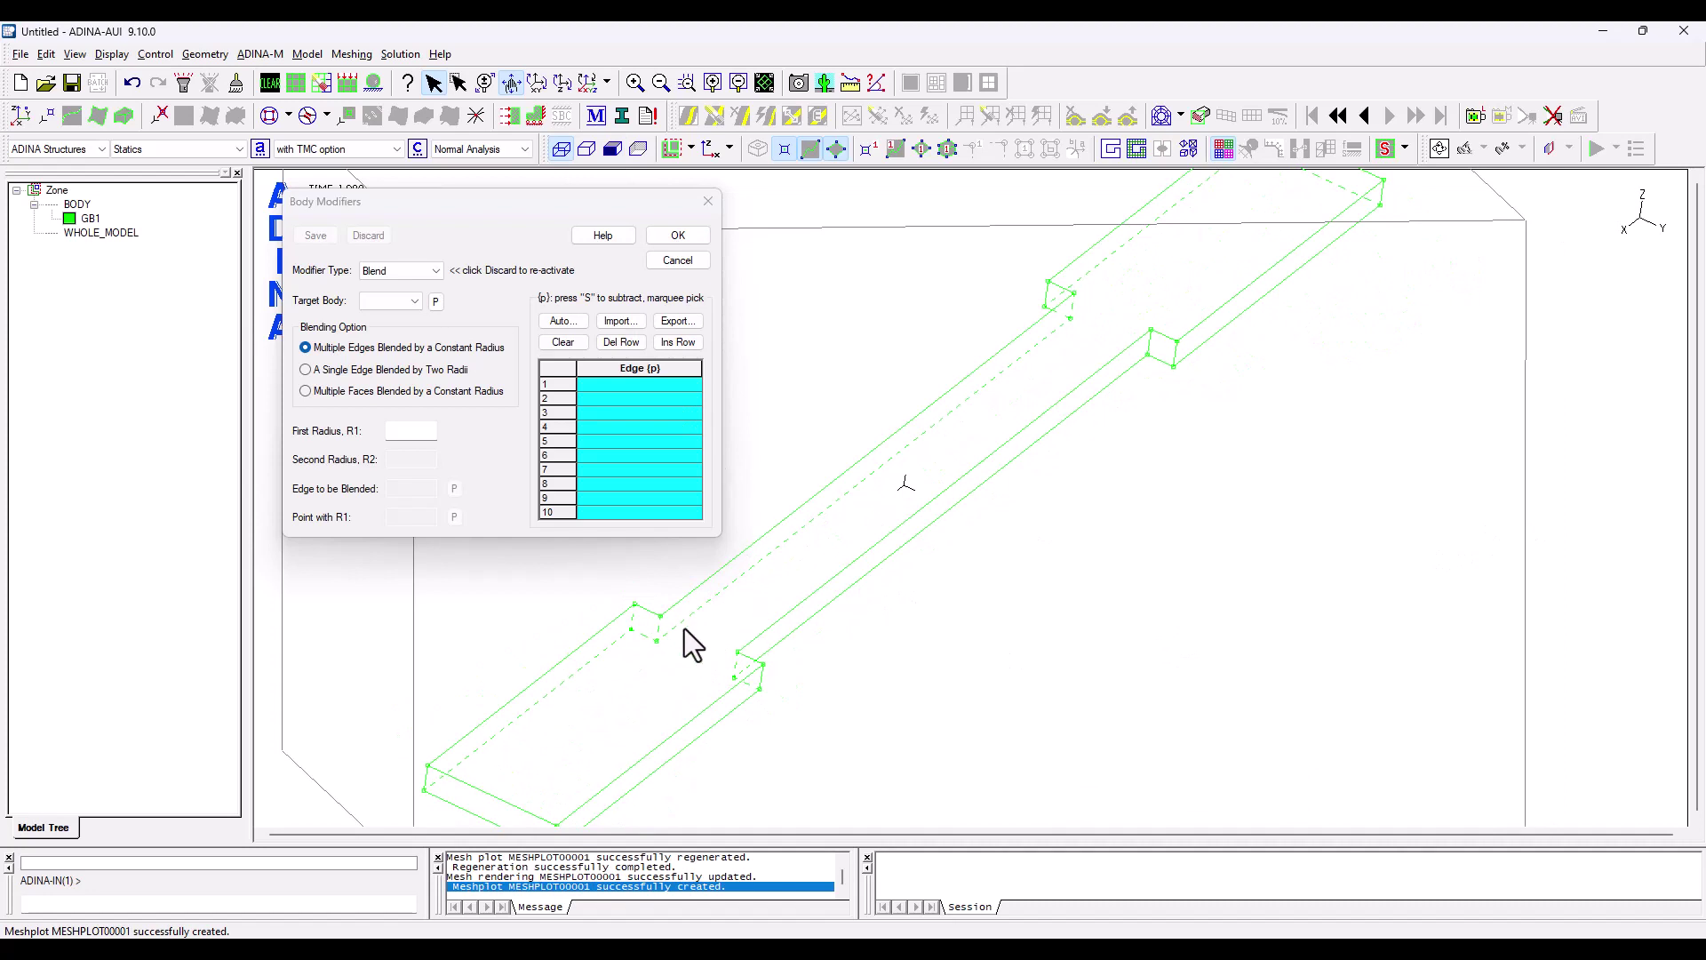
click(406, 306)
click(383, 318)
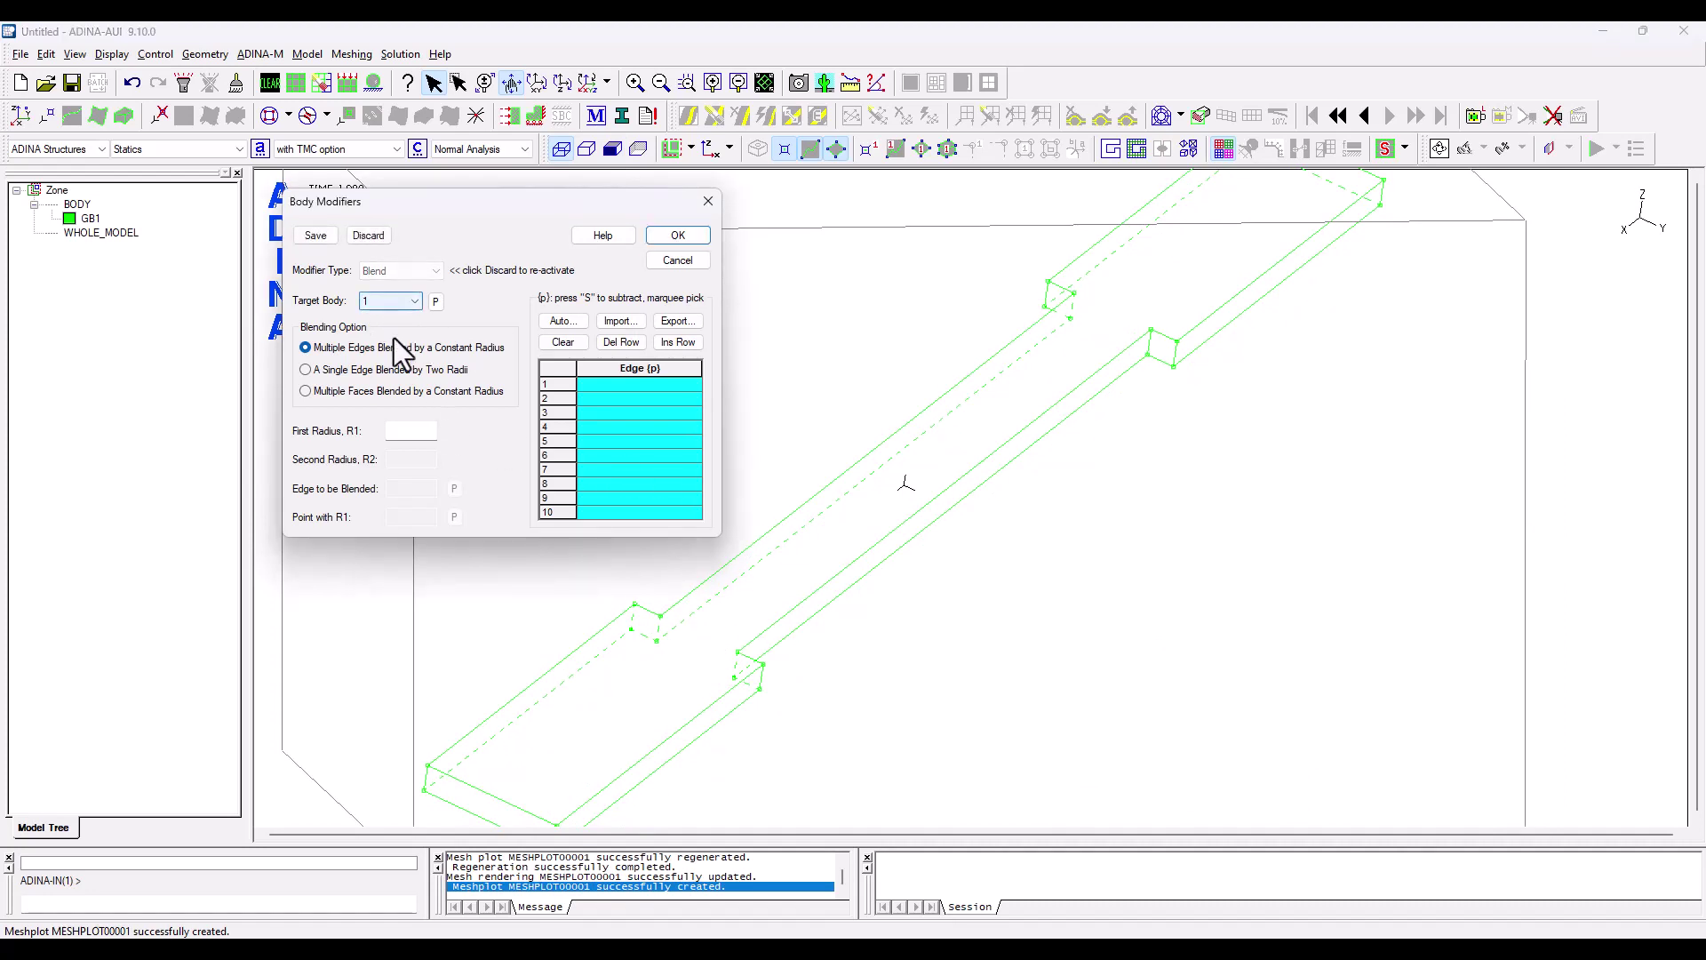
click(402, 429)
text(13)
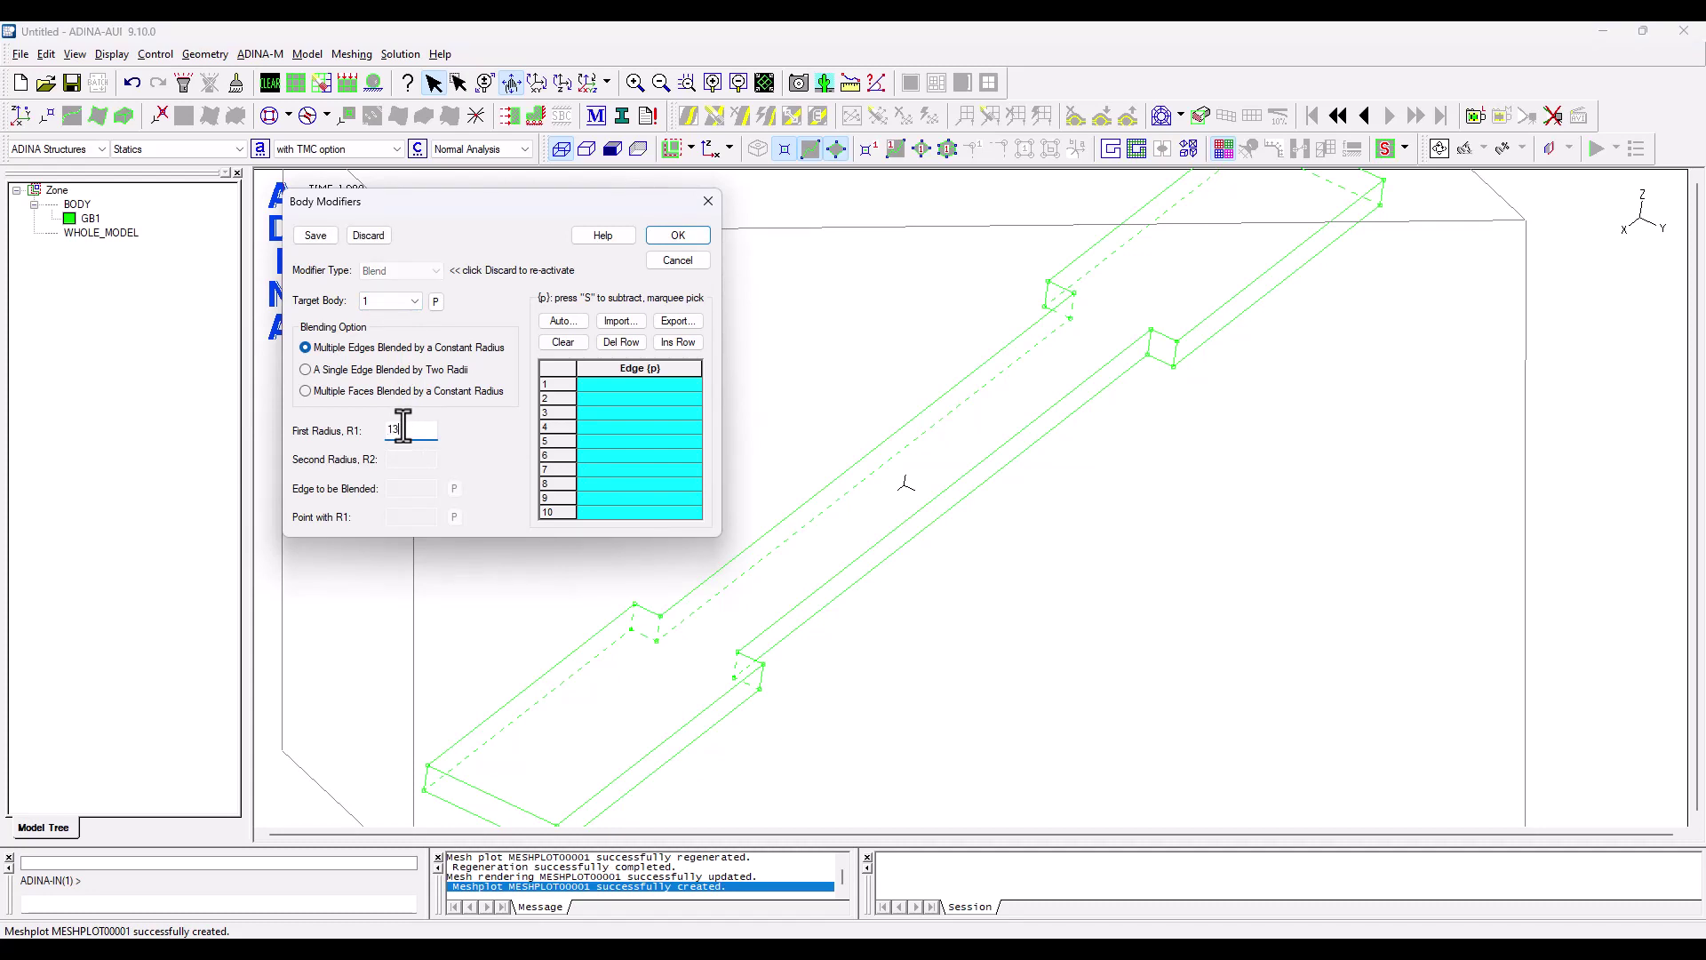
- Pick the four notch edges and apply the radius-13 blend
double_click(622, 384)
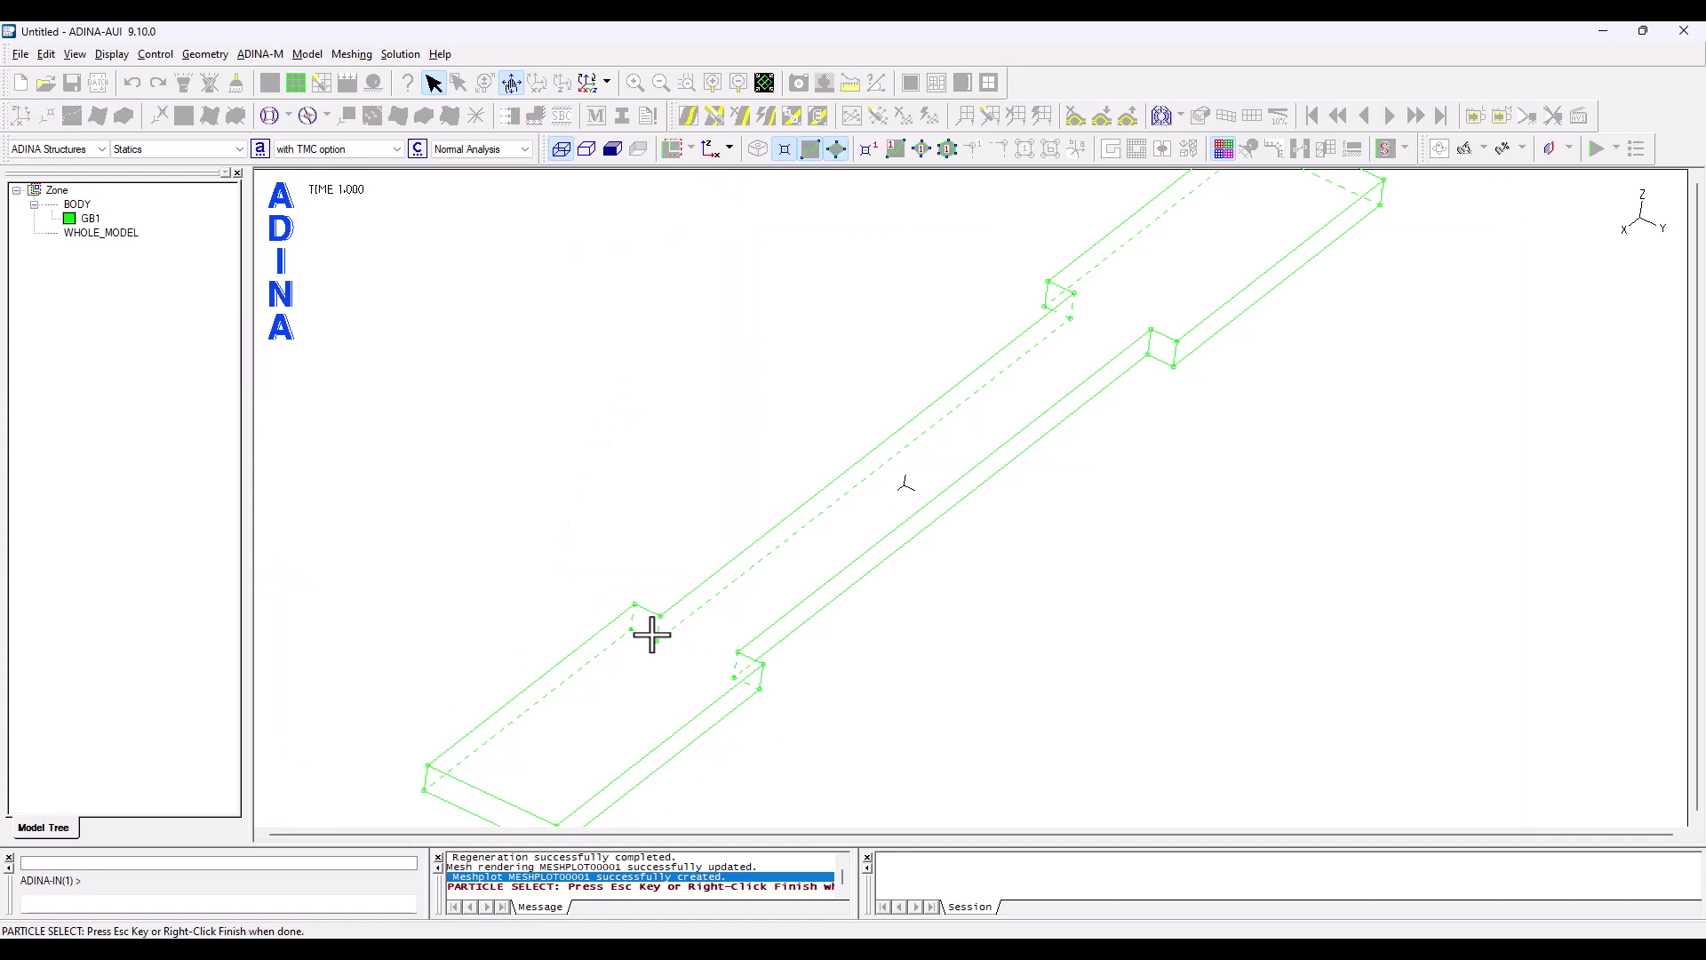
click(614, 677)
click(734, 666)
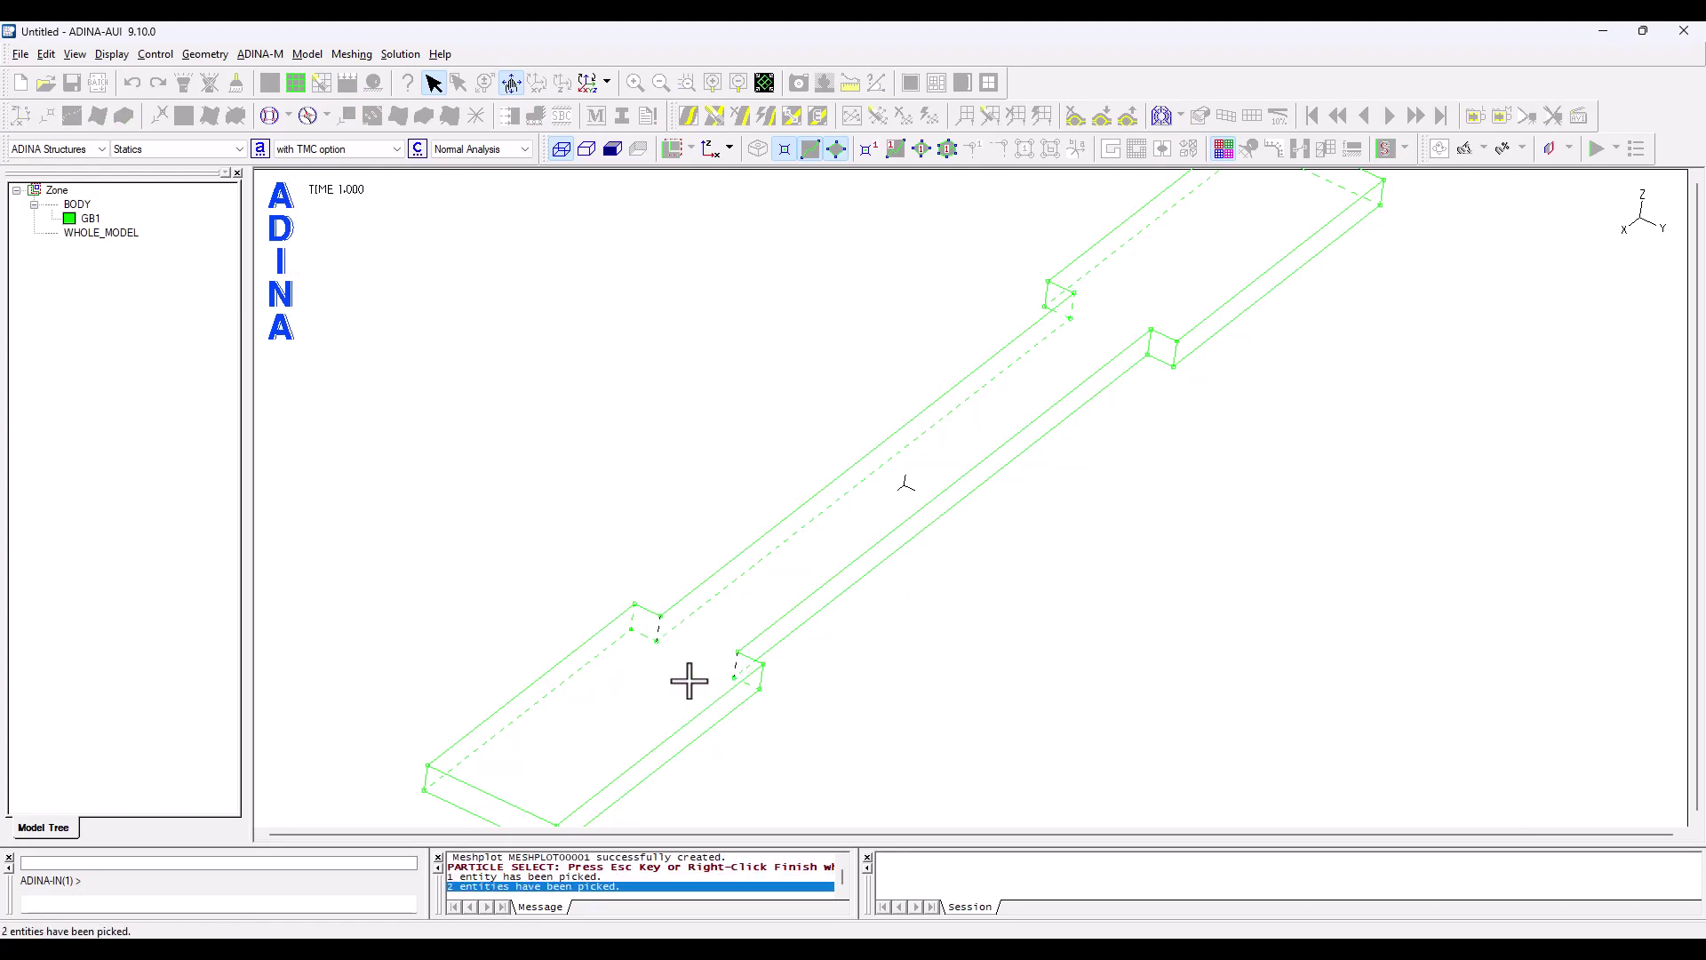
click(1073, 307)
click(1147, 347)
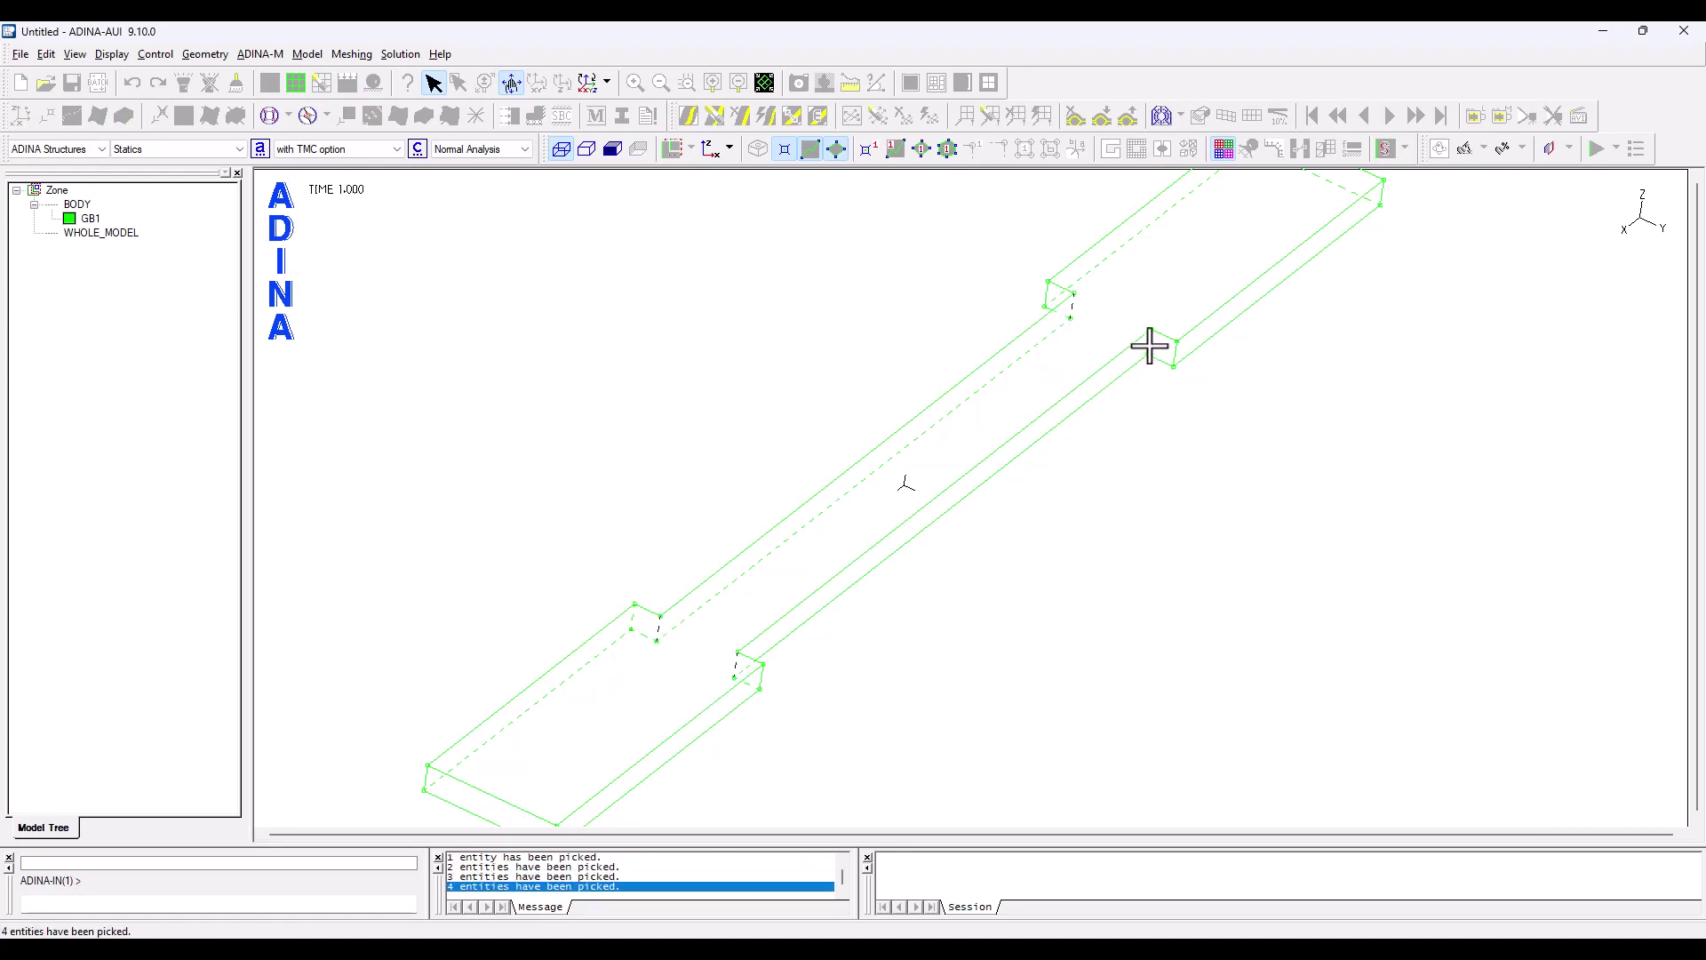
right_click(1278, 393)
click(1311, 489)
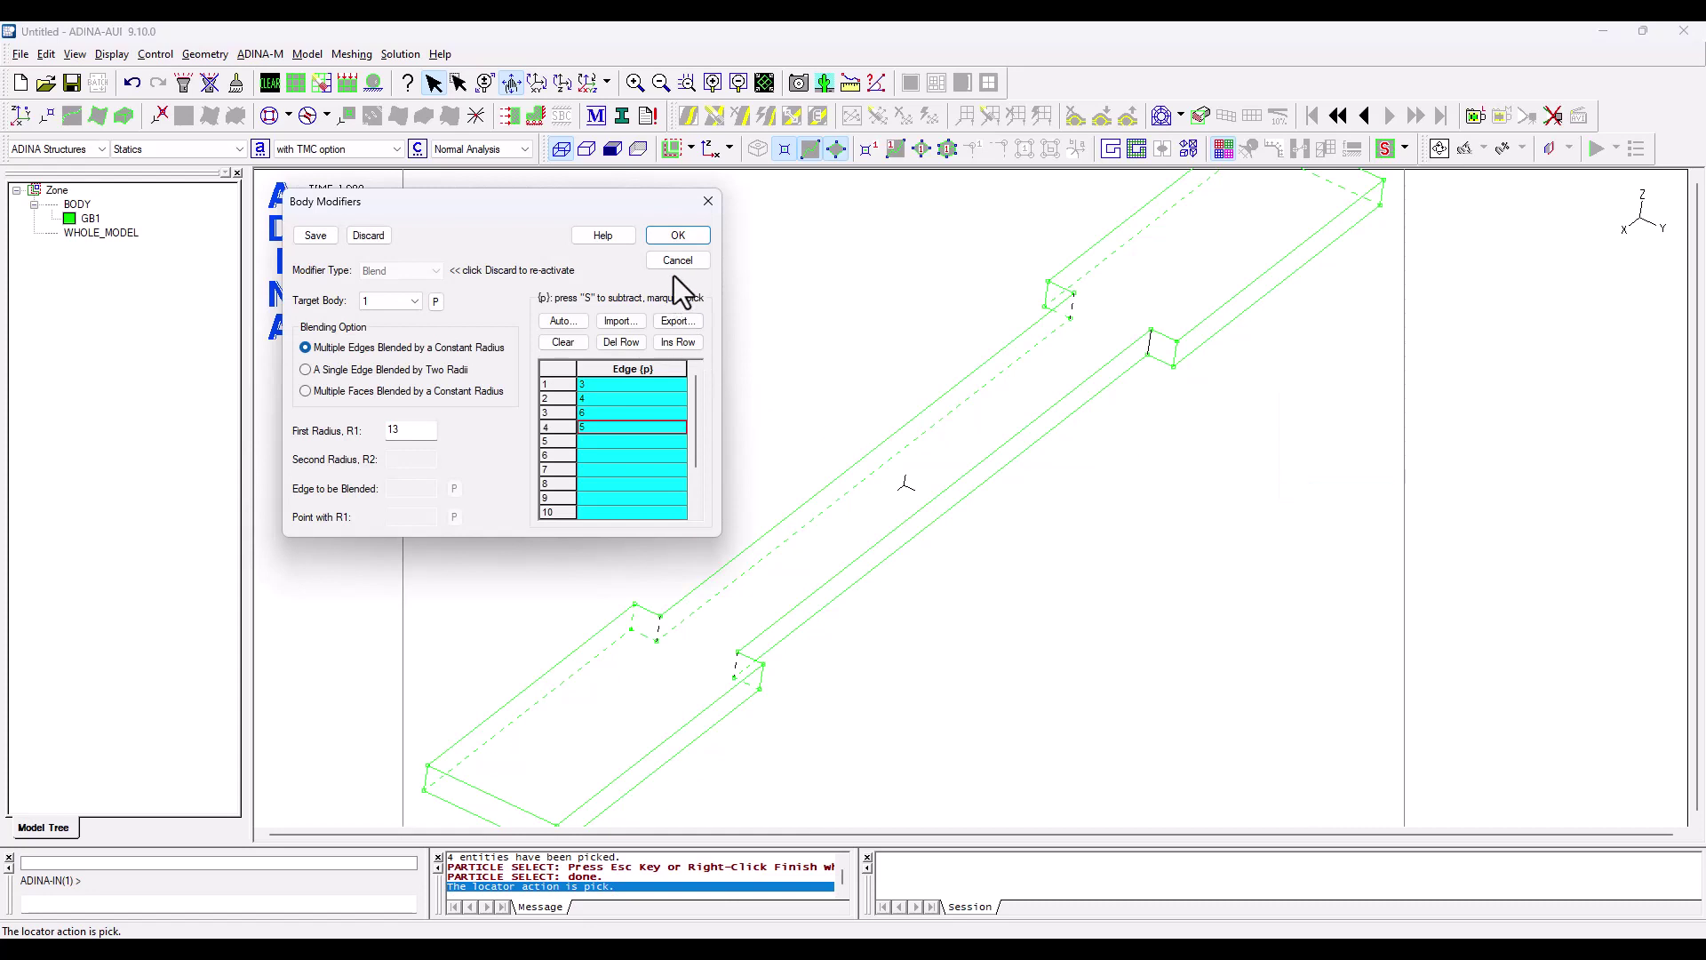
click(677, 236)
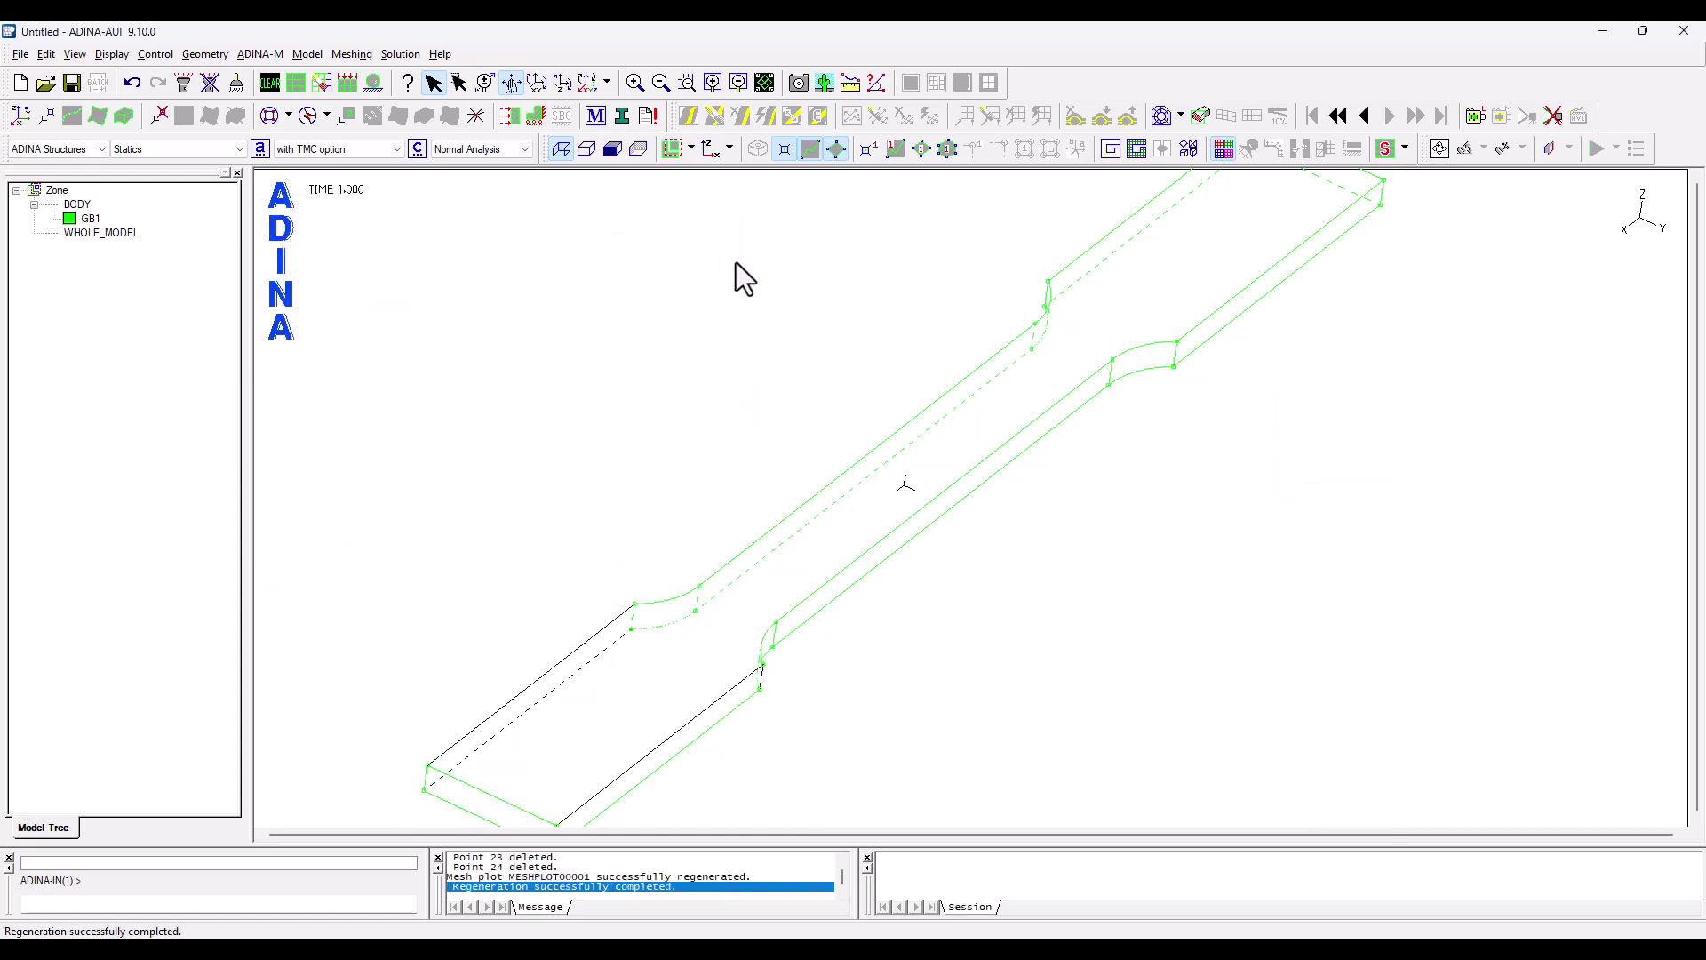
- Show body 1 shaded and rotate it to view the rounded shoulders
click(613, 148)
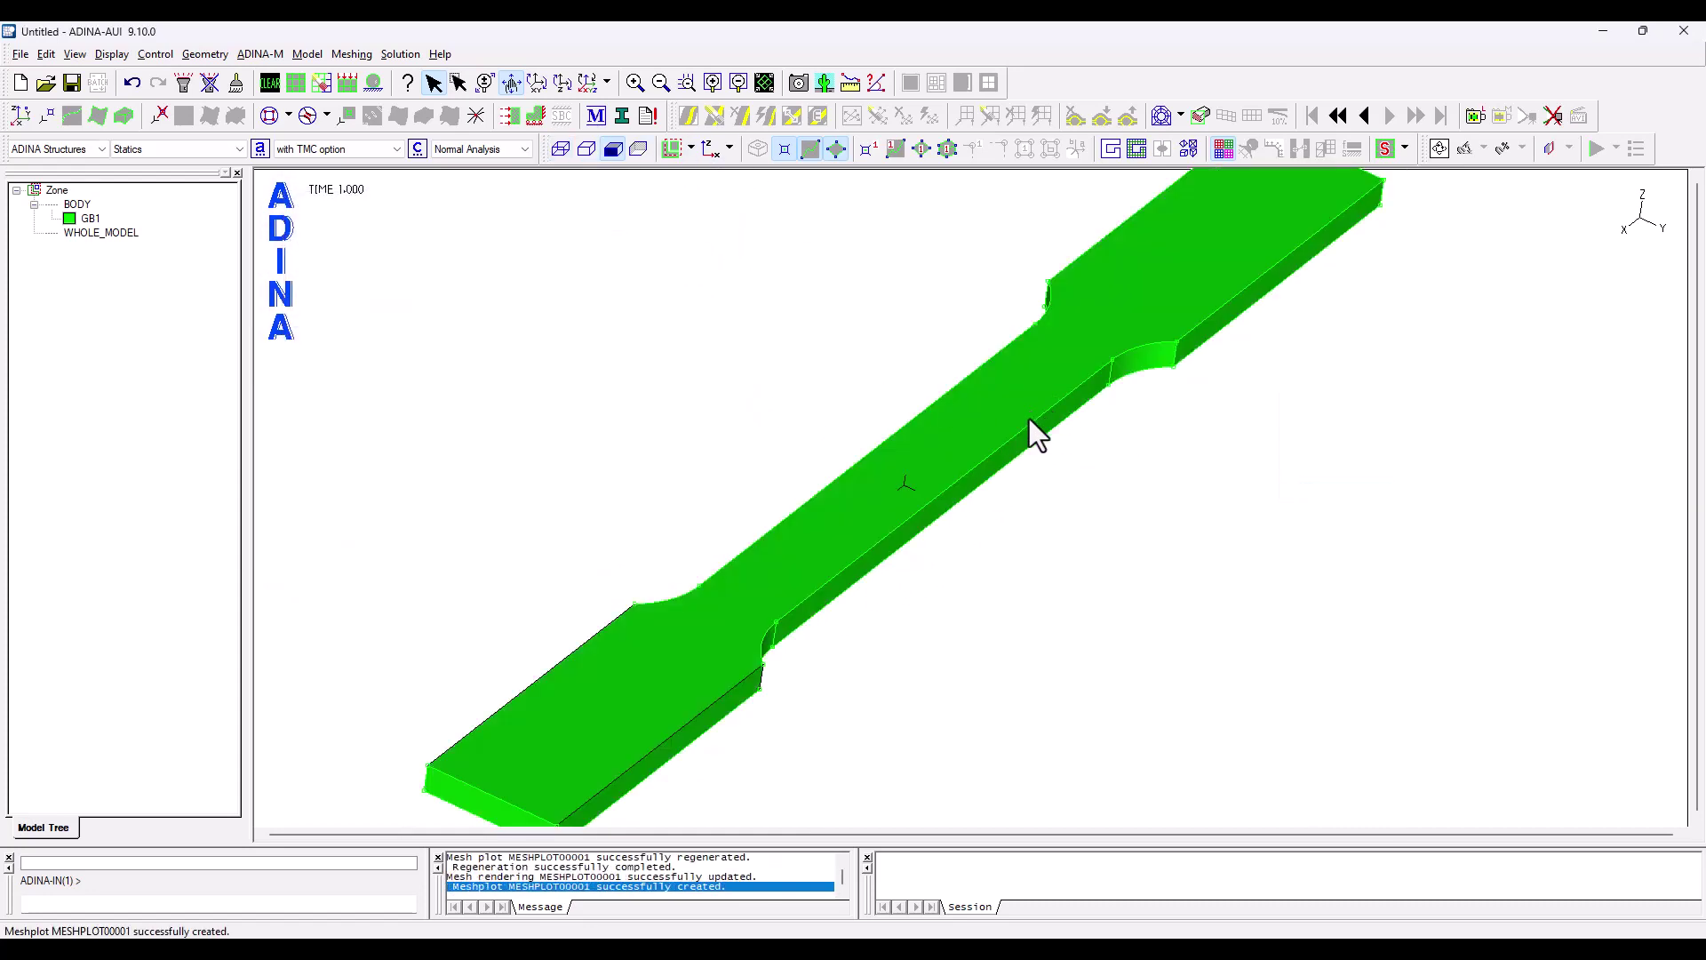
mouse_move(1029, 421)
mouse_down()
mouse_move(1026, 436)
mouse_move(839, 472)
mouse_move(1015, 418)
mouse_up()
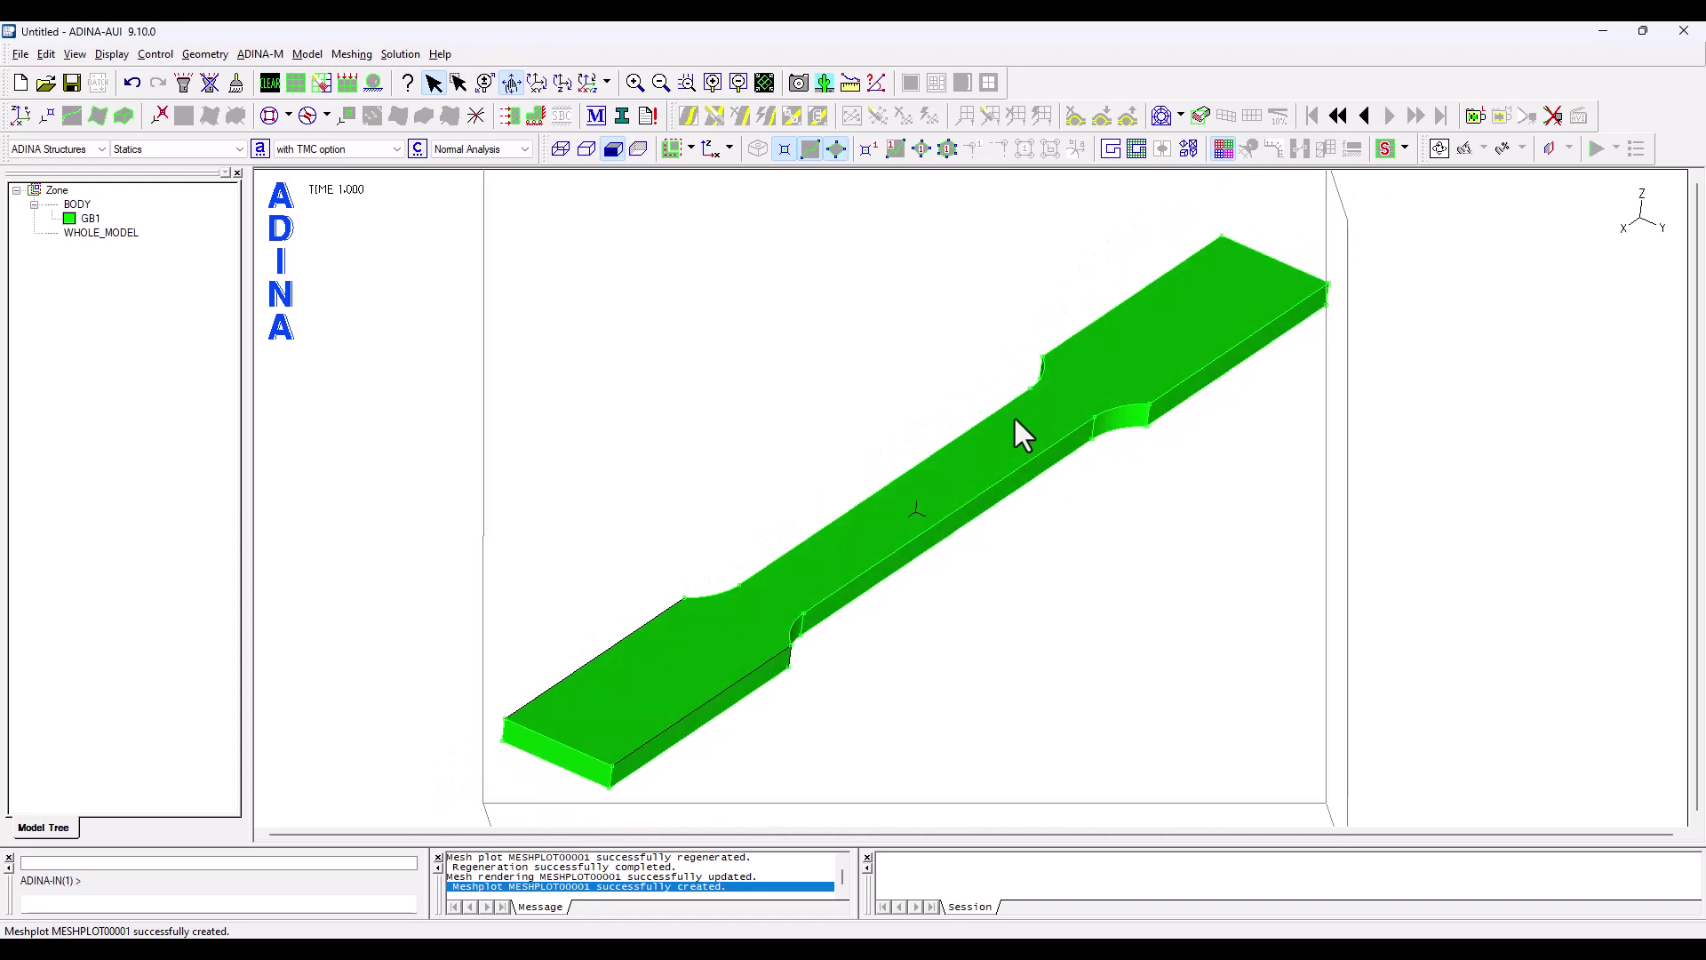
click(1410, 416)
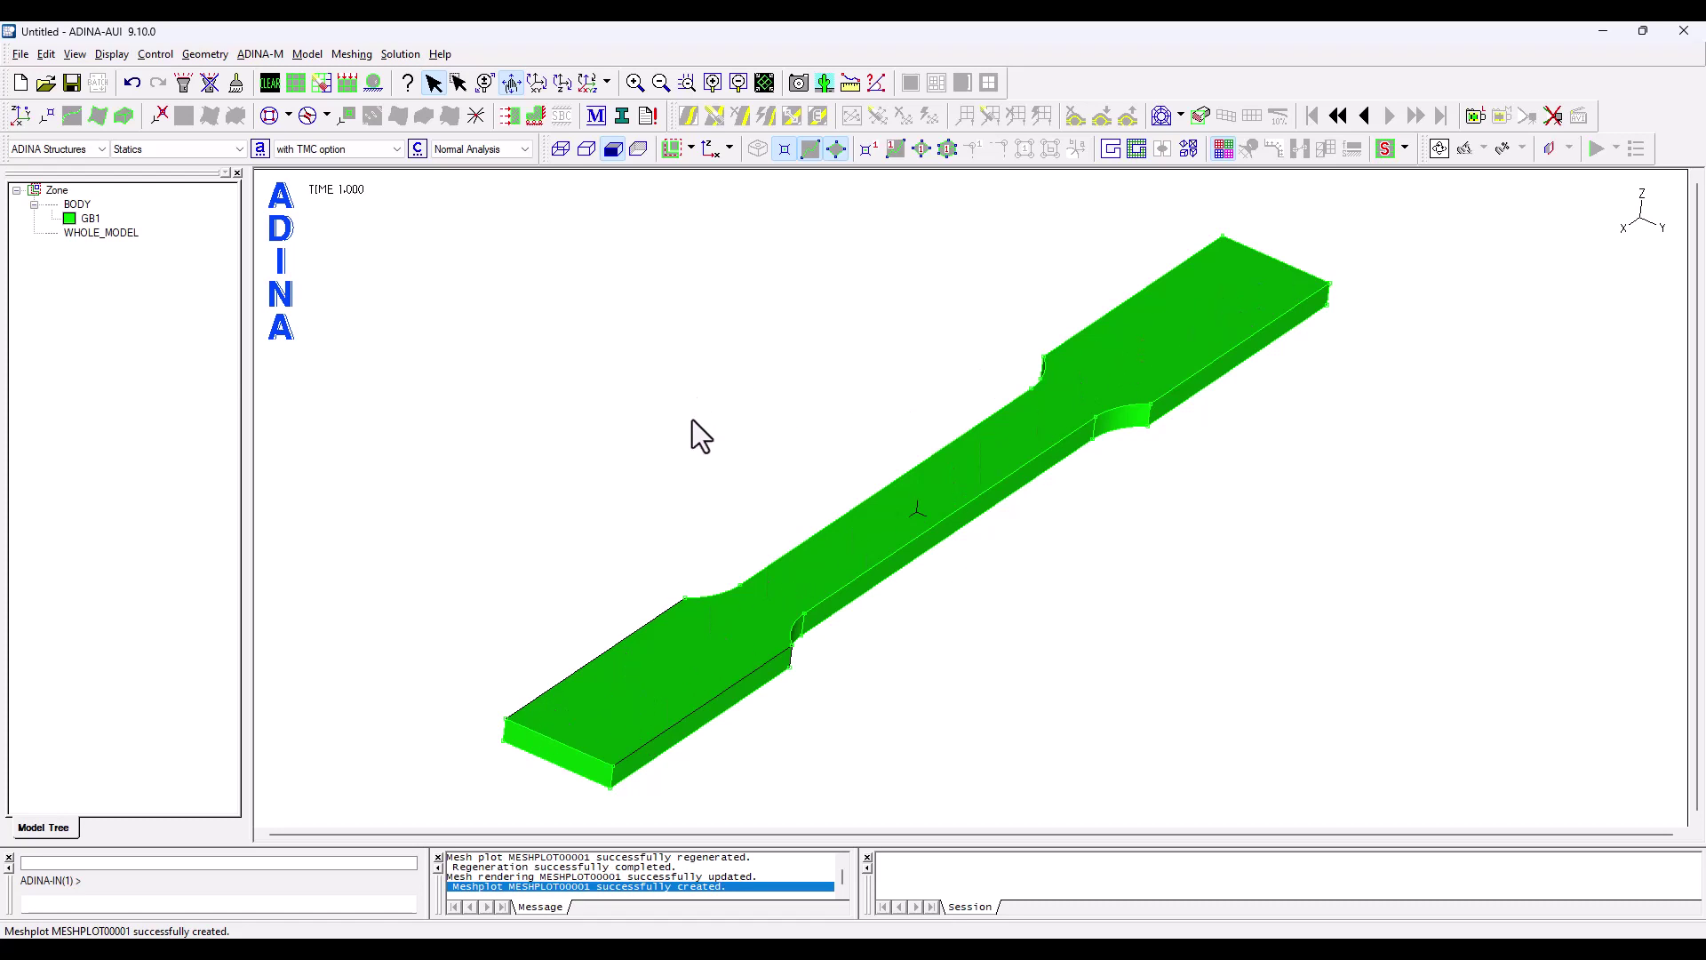
drag(765, 652, 1452, 471)
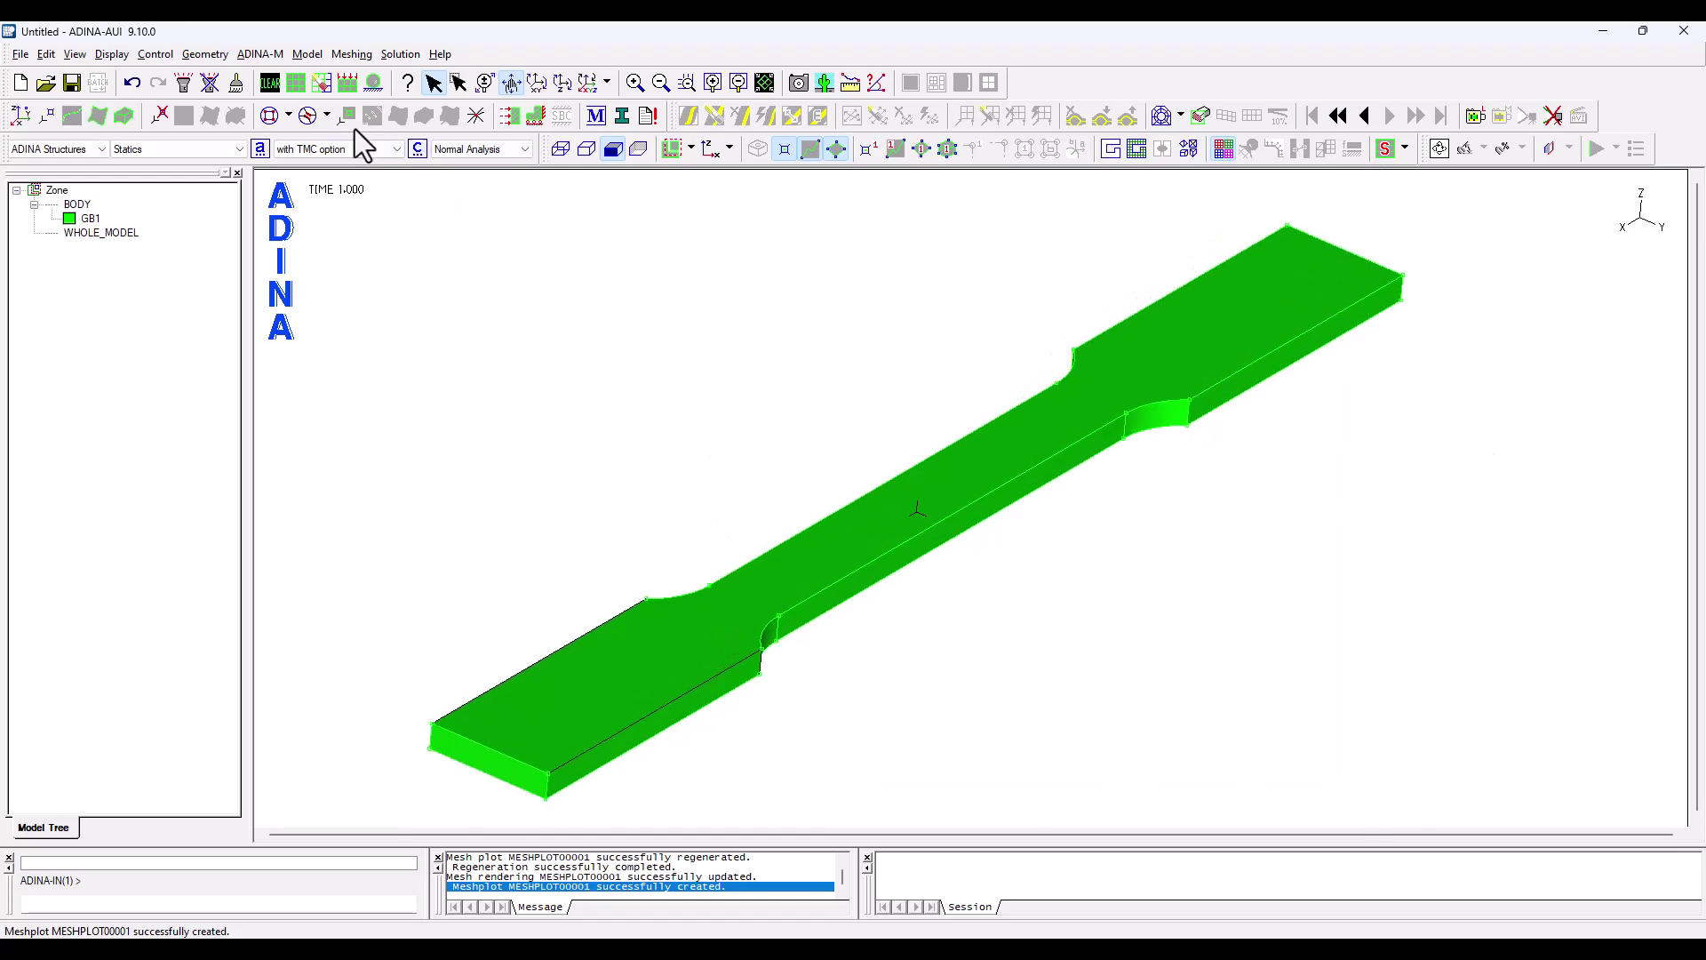
click(269, 60)
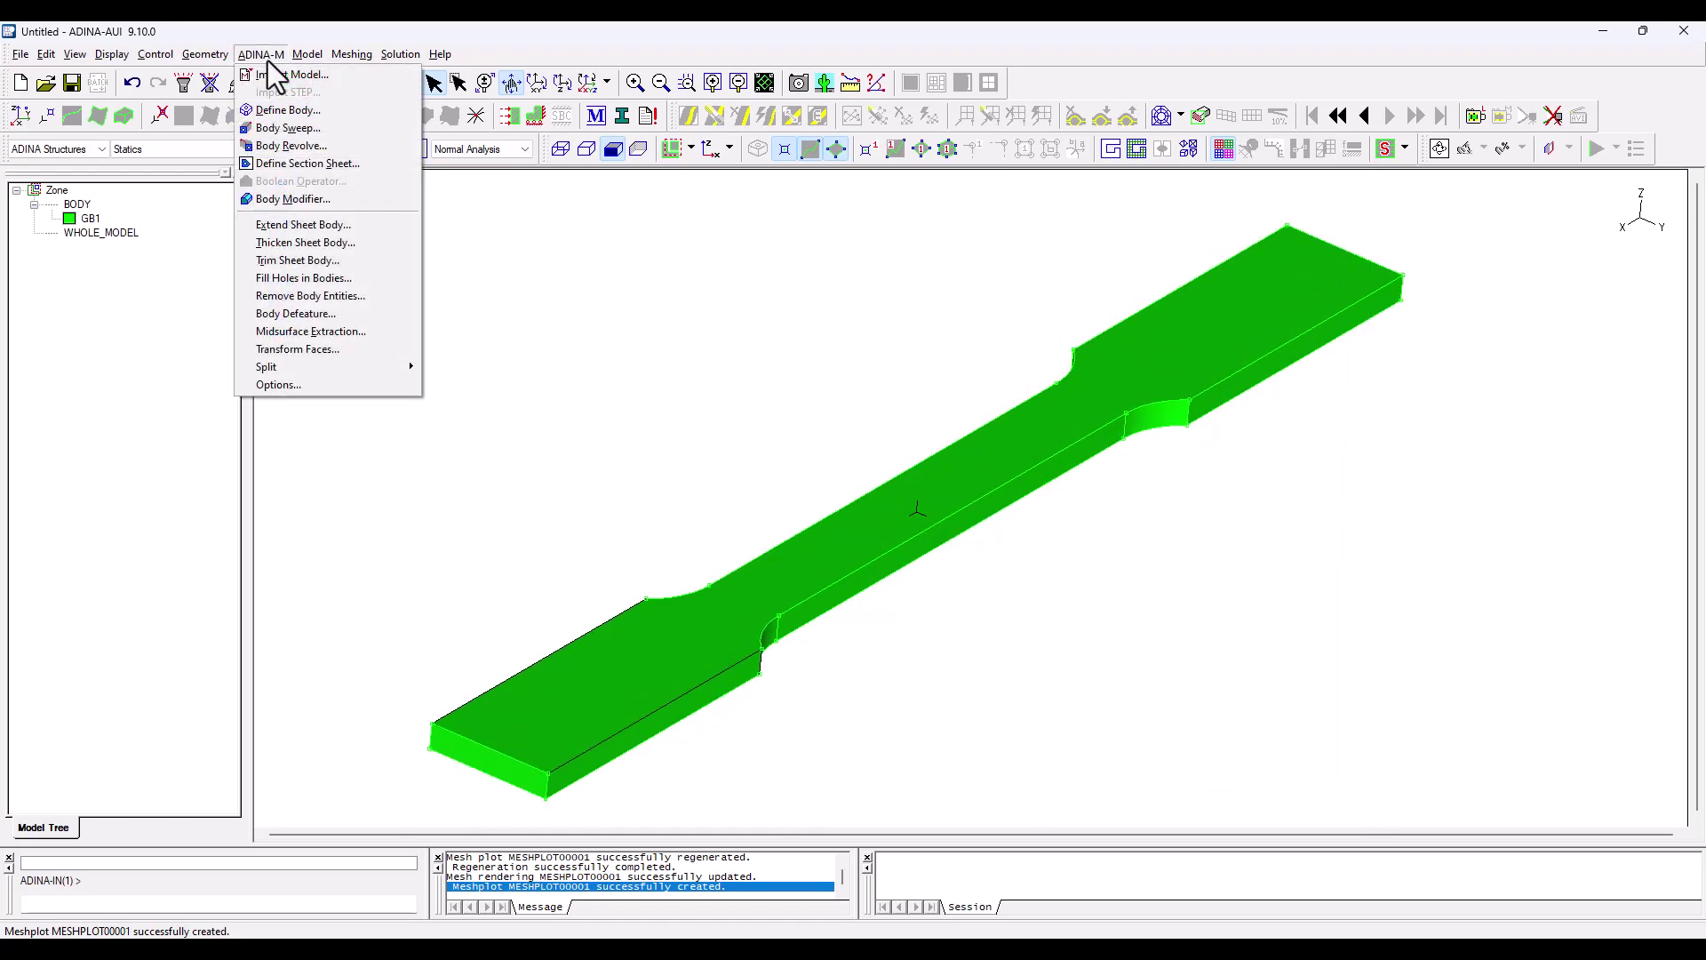
- Define three-point section sheet 1 across the left fillet
click(264, 163)
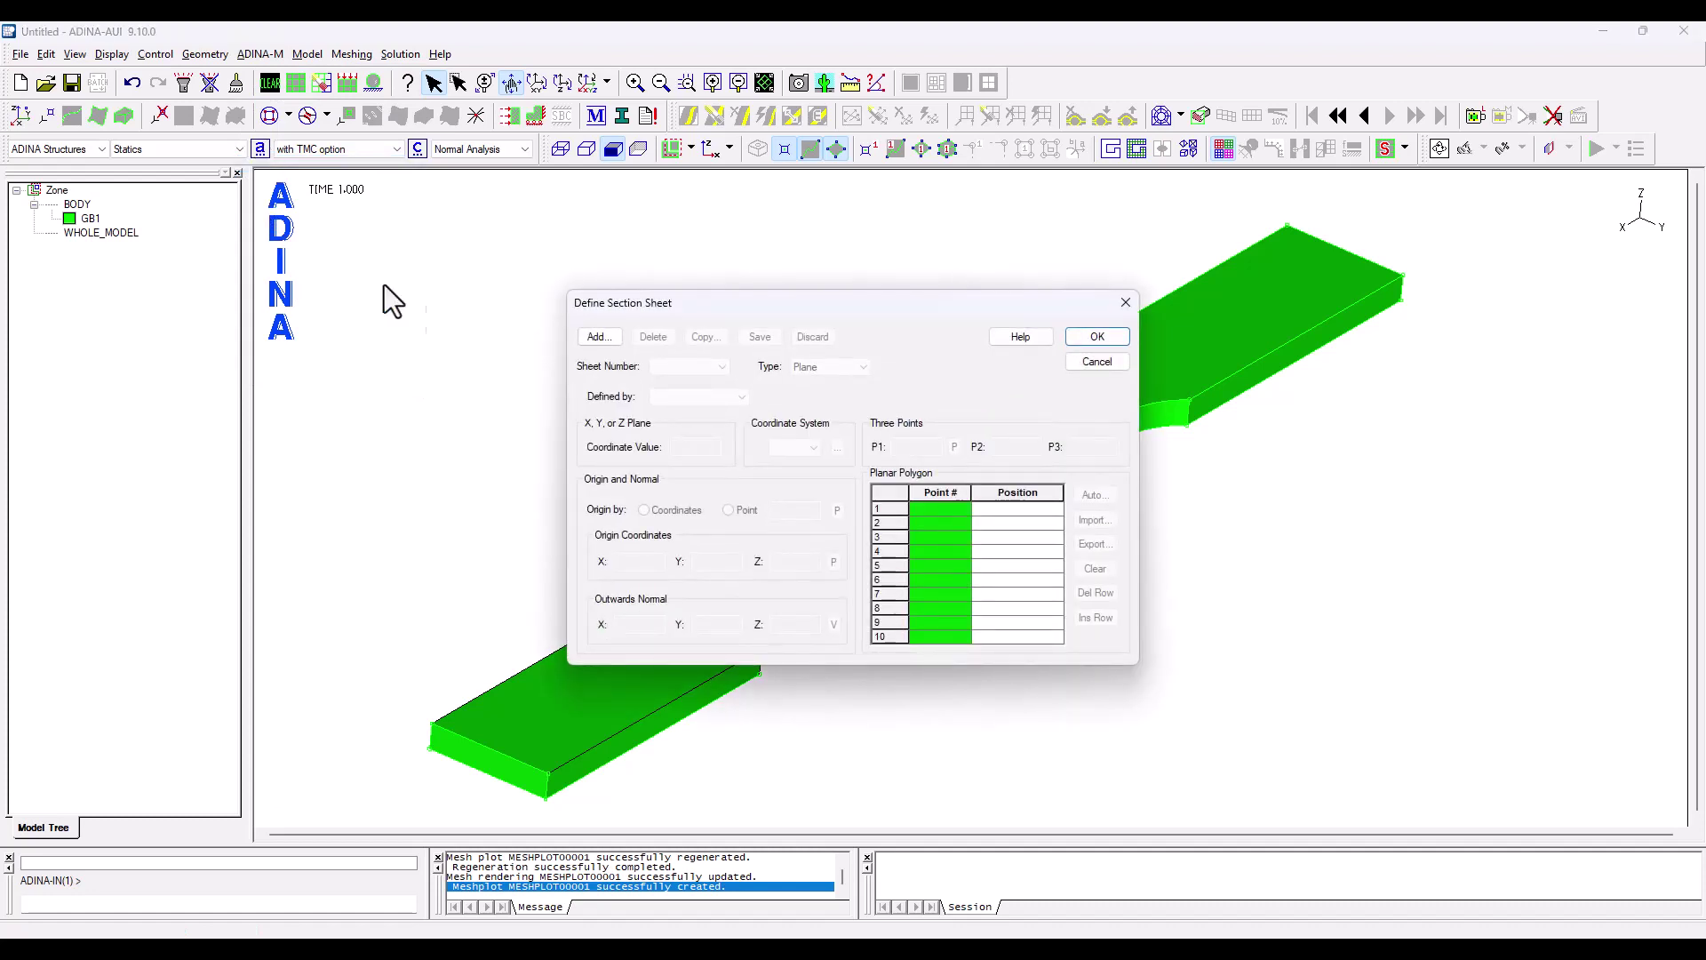
click(601, 338)
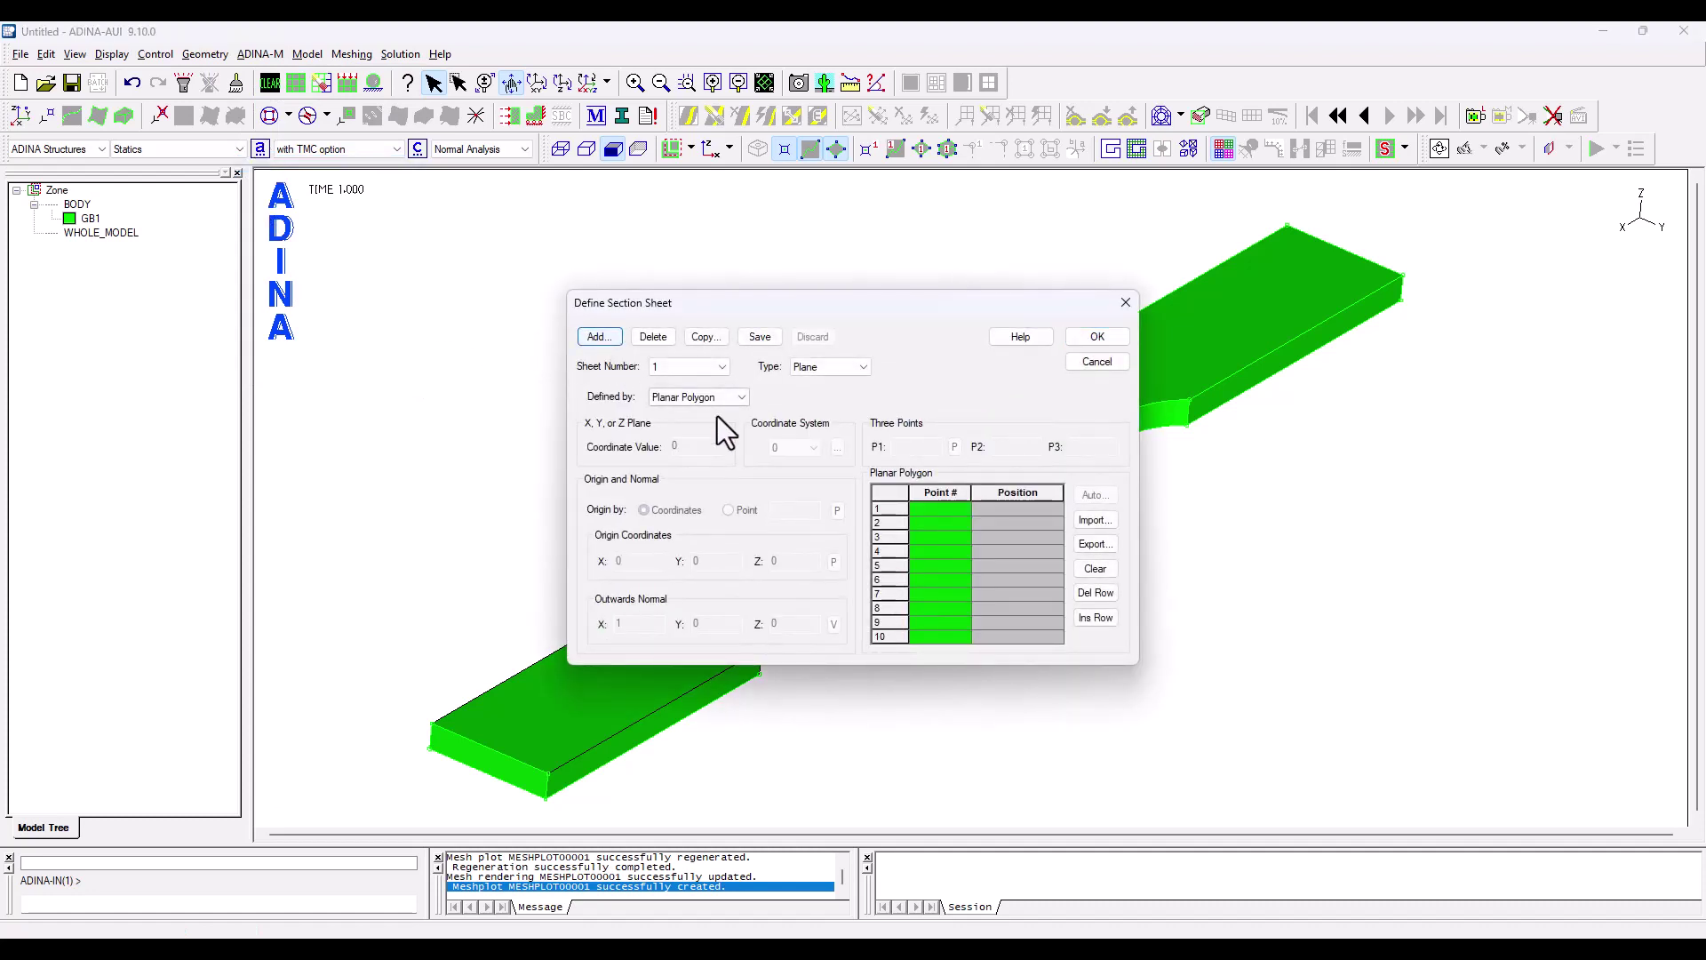
click(743, 399)
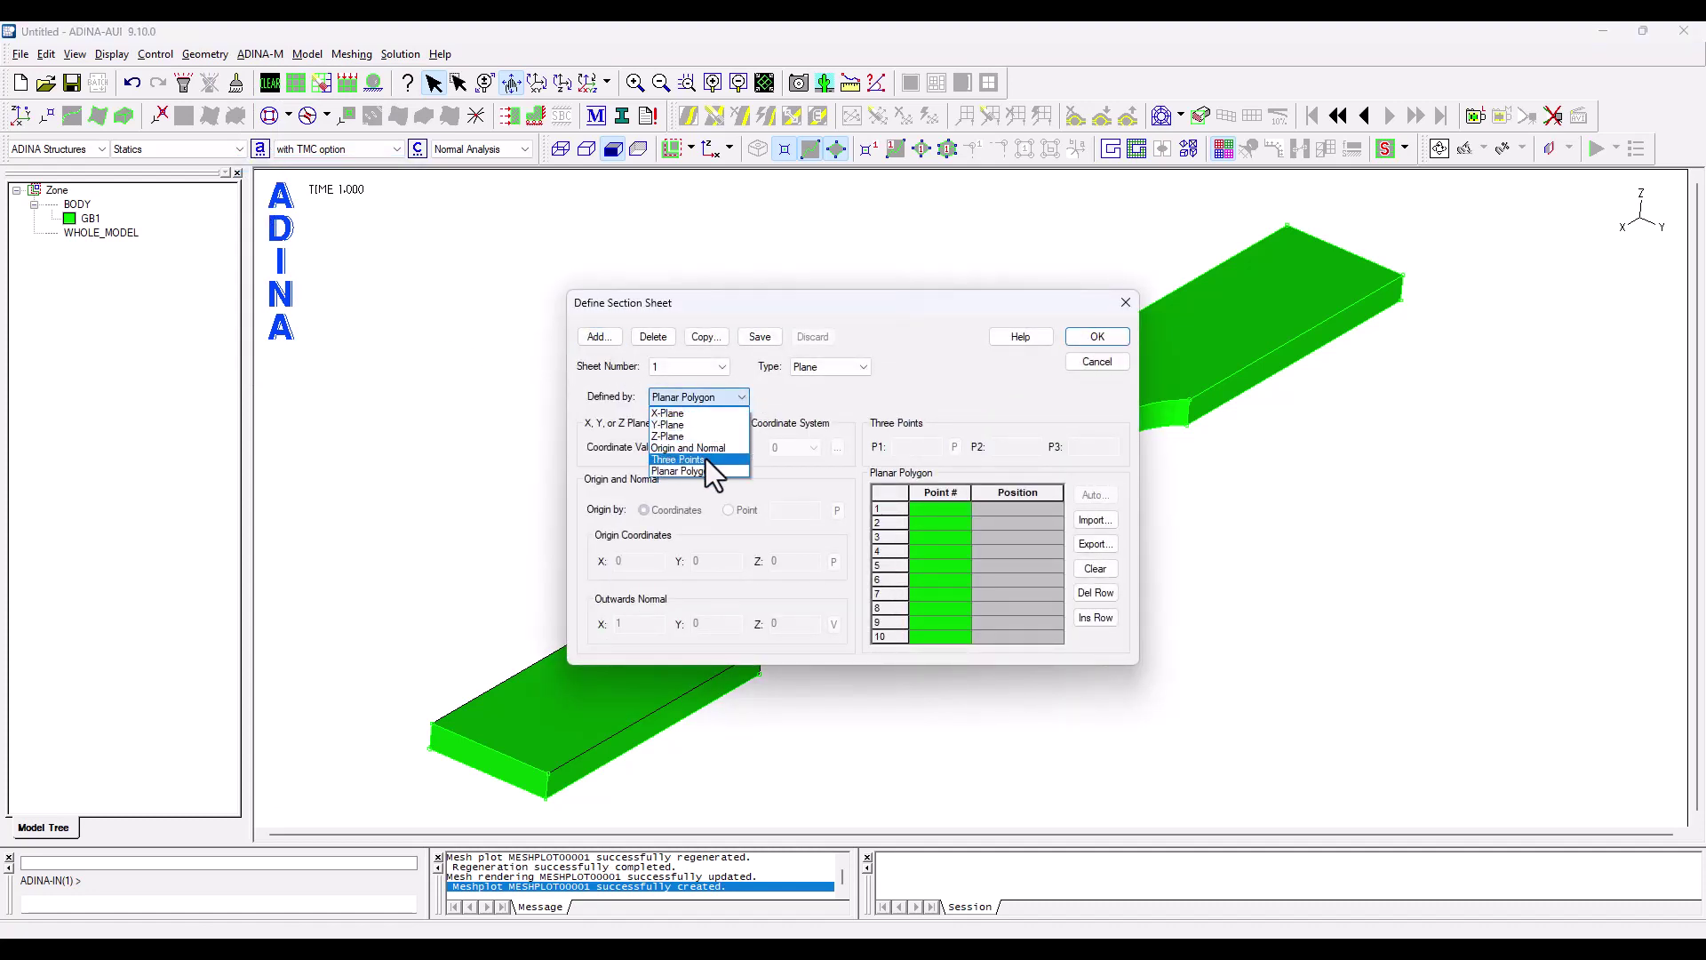
click(706, 459)
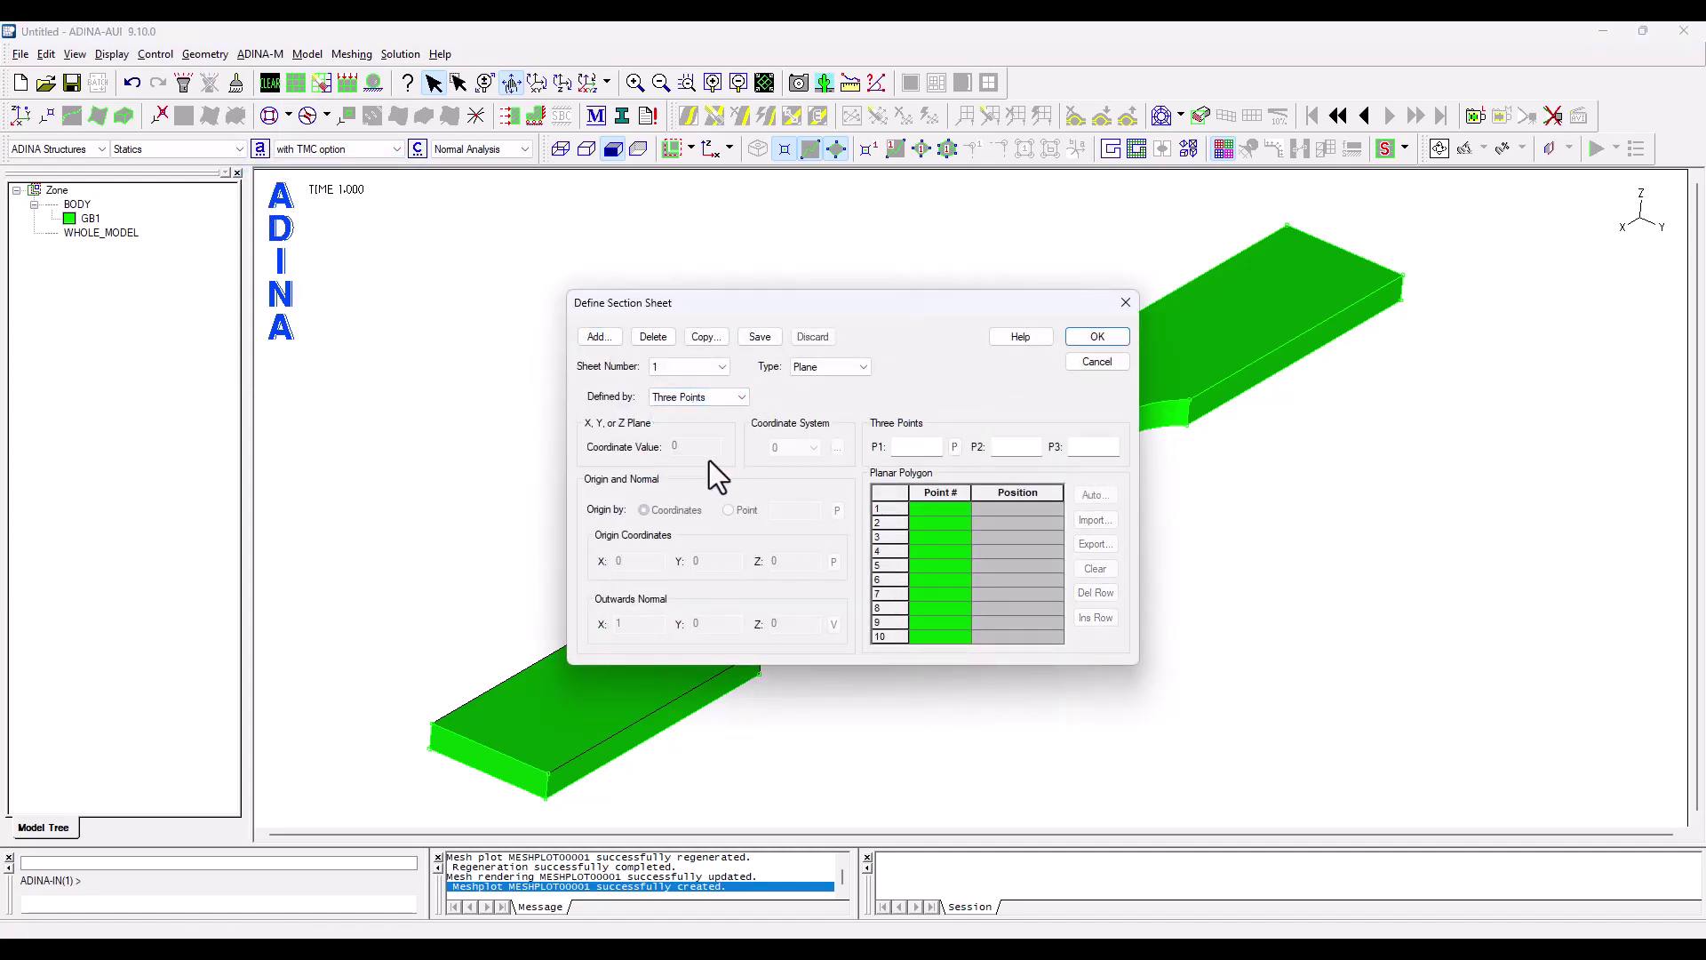
click(955, 447)
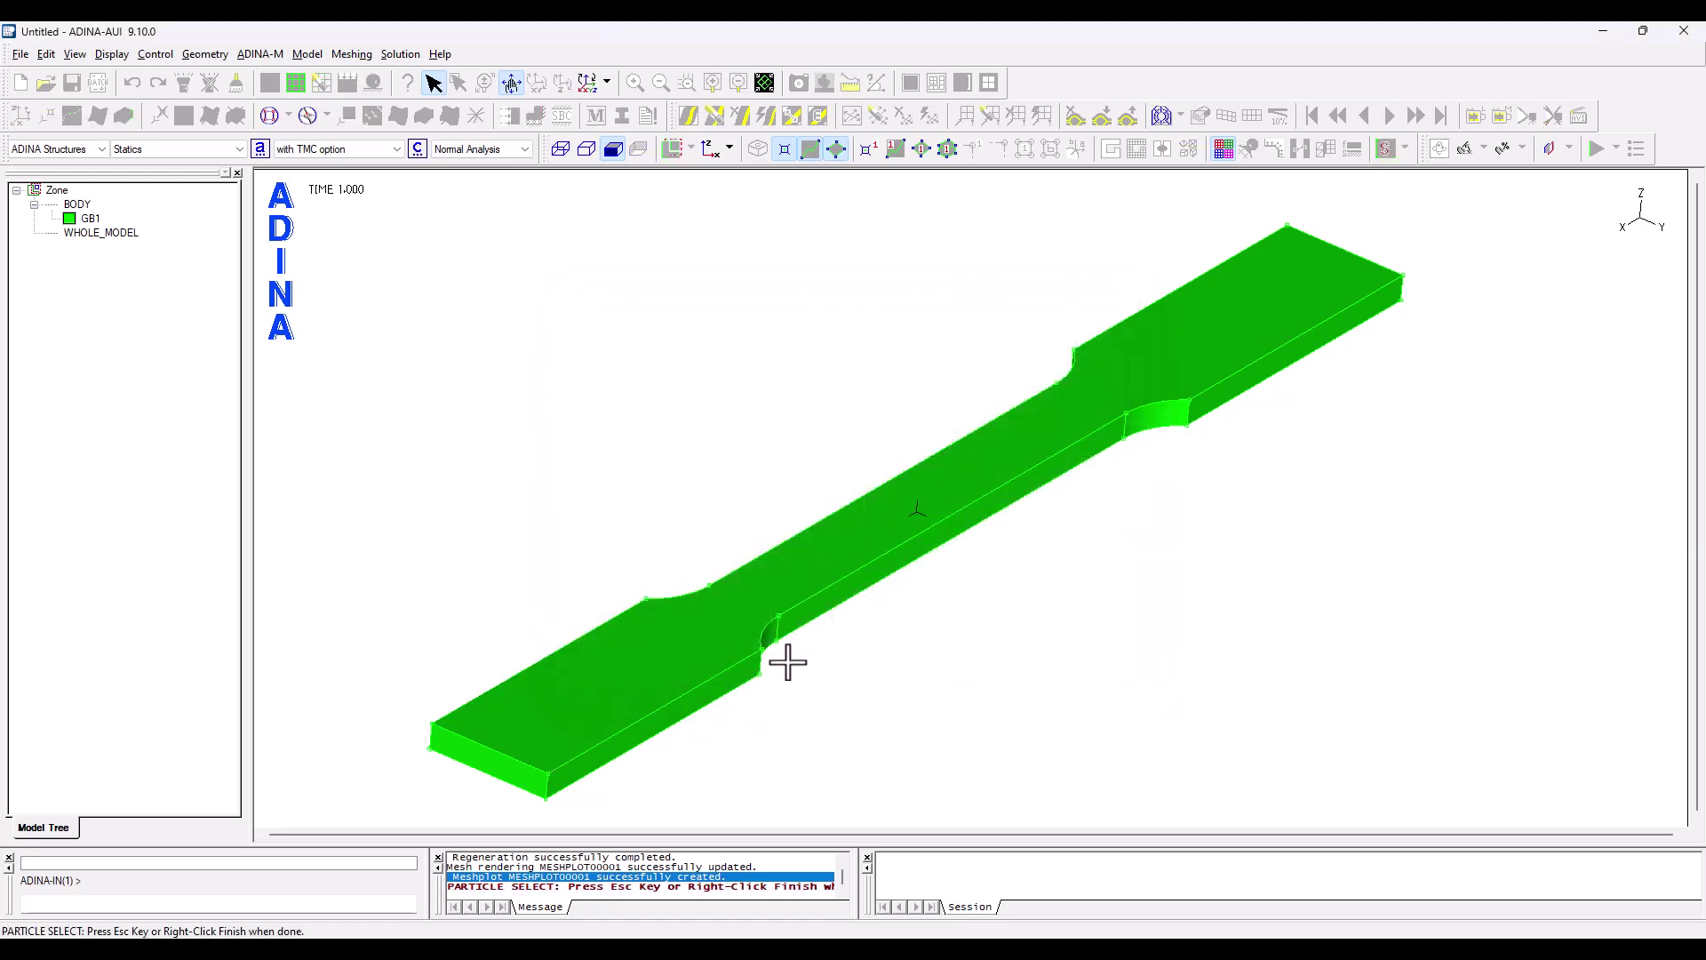
click(762, 678)
click(762, 648)
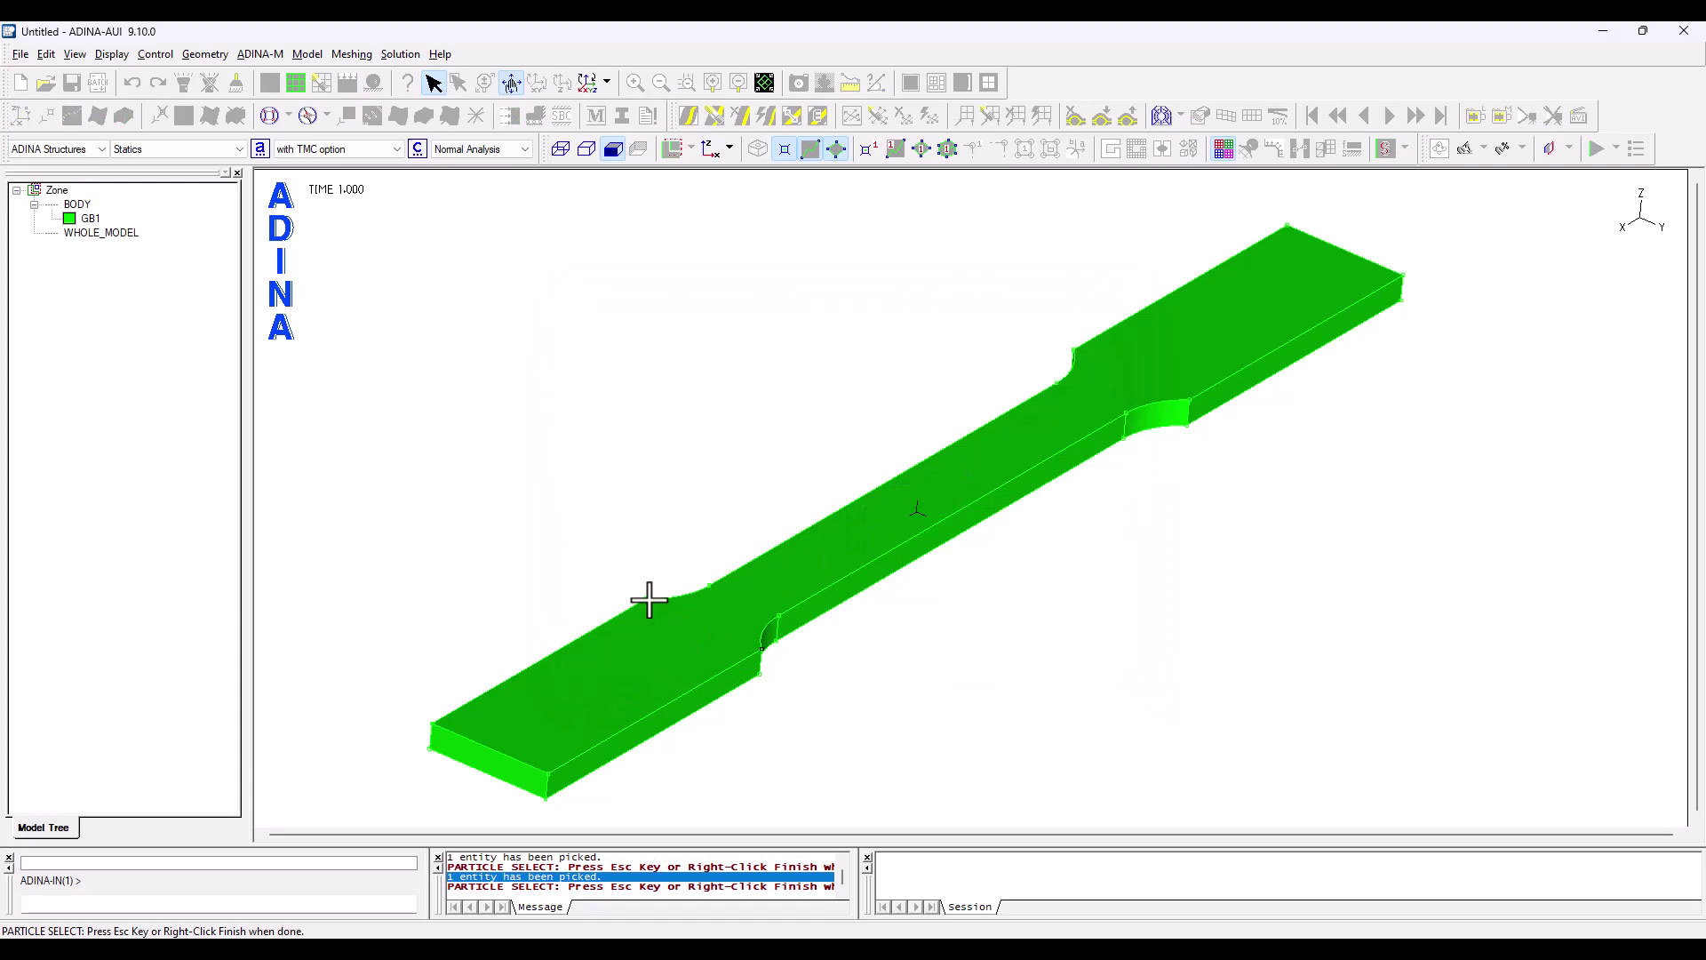
right_click(648, 598)
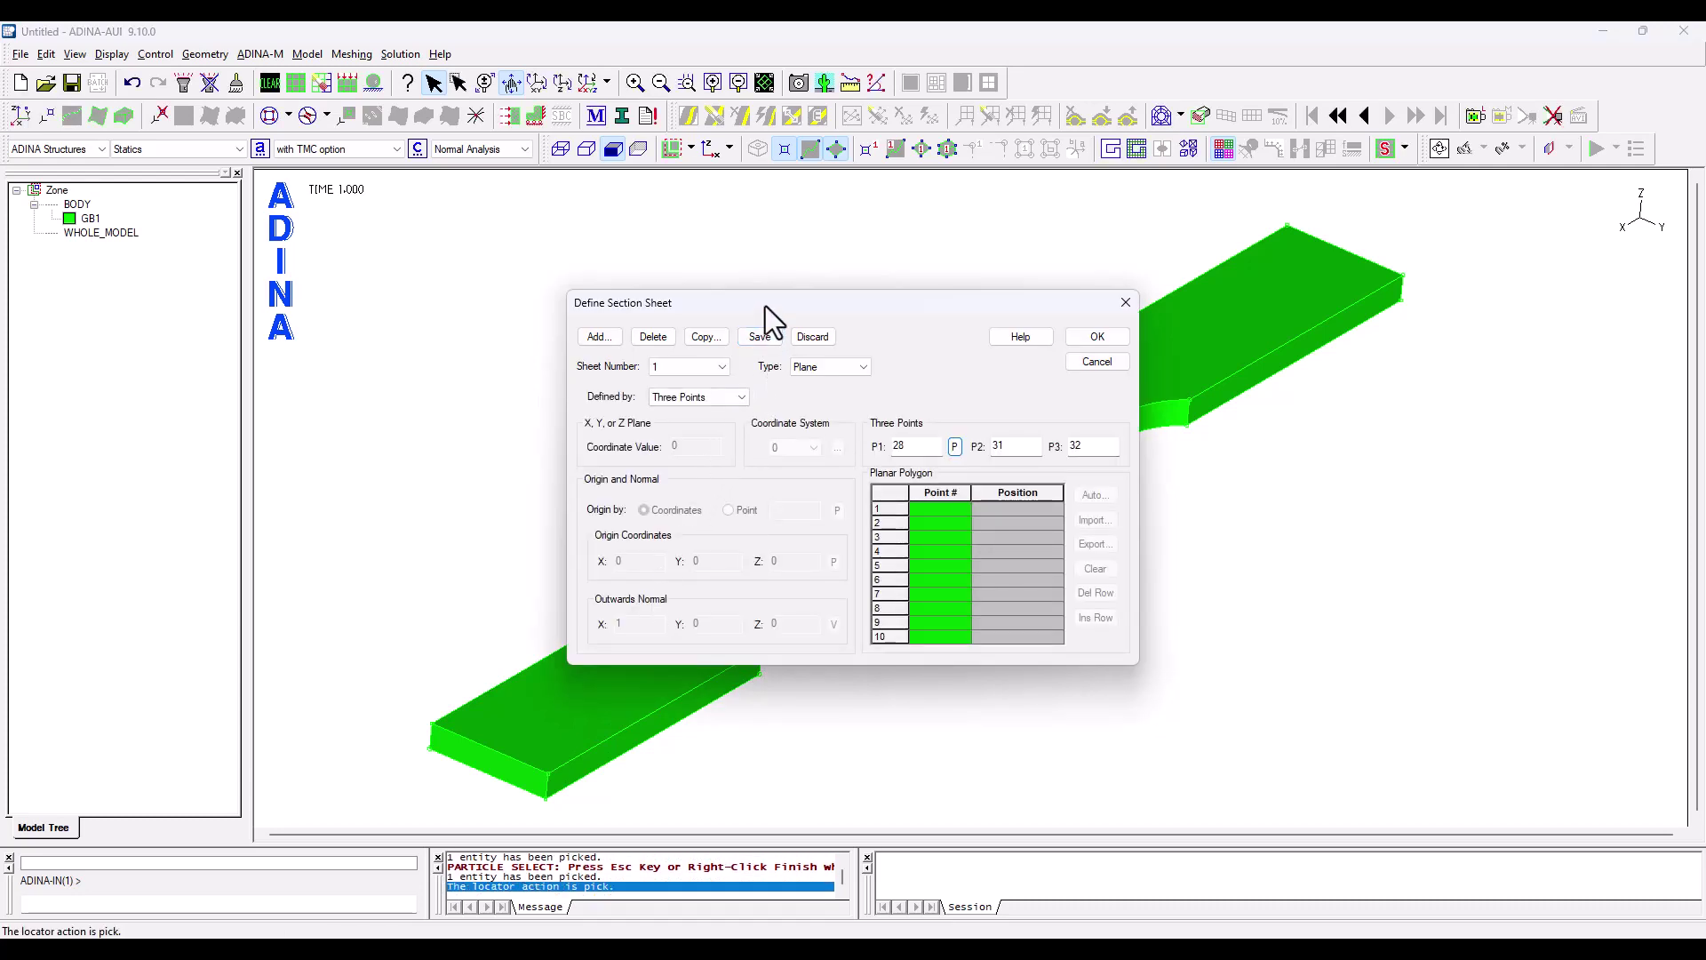
drag(765, 305, 326, 167)
click(321, 197)
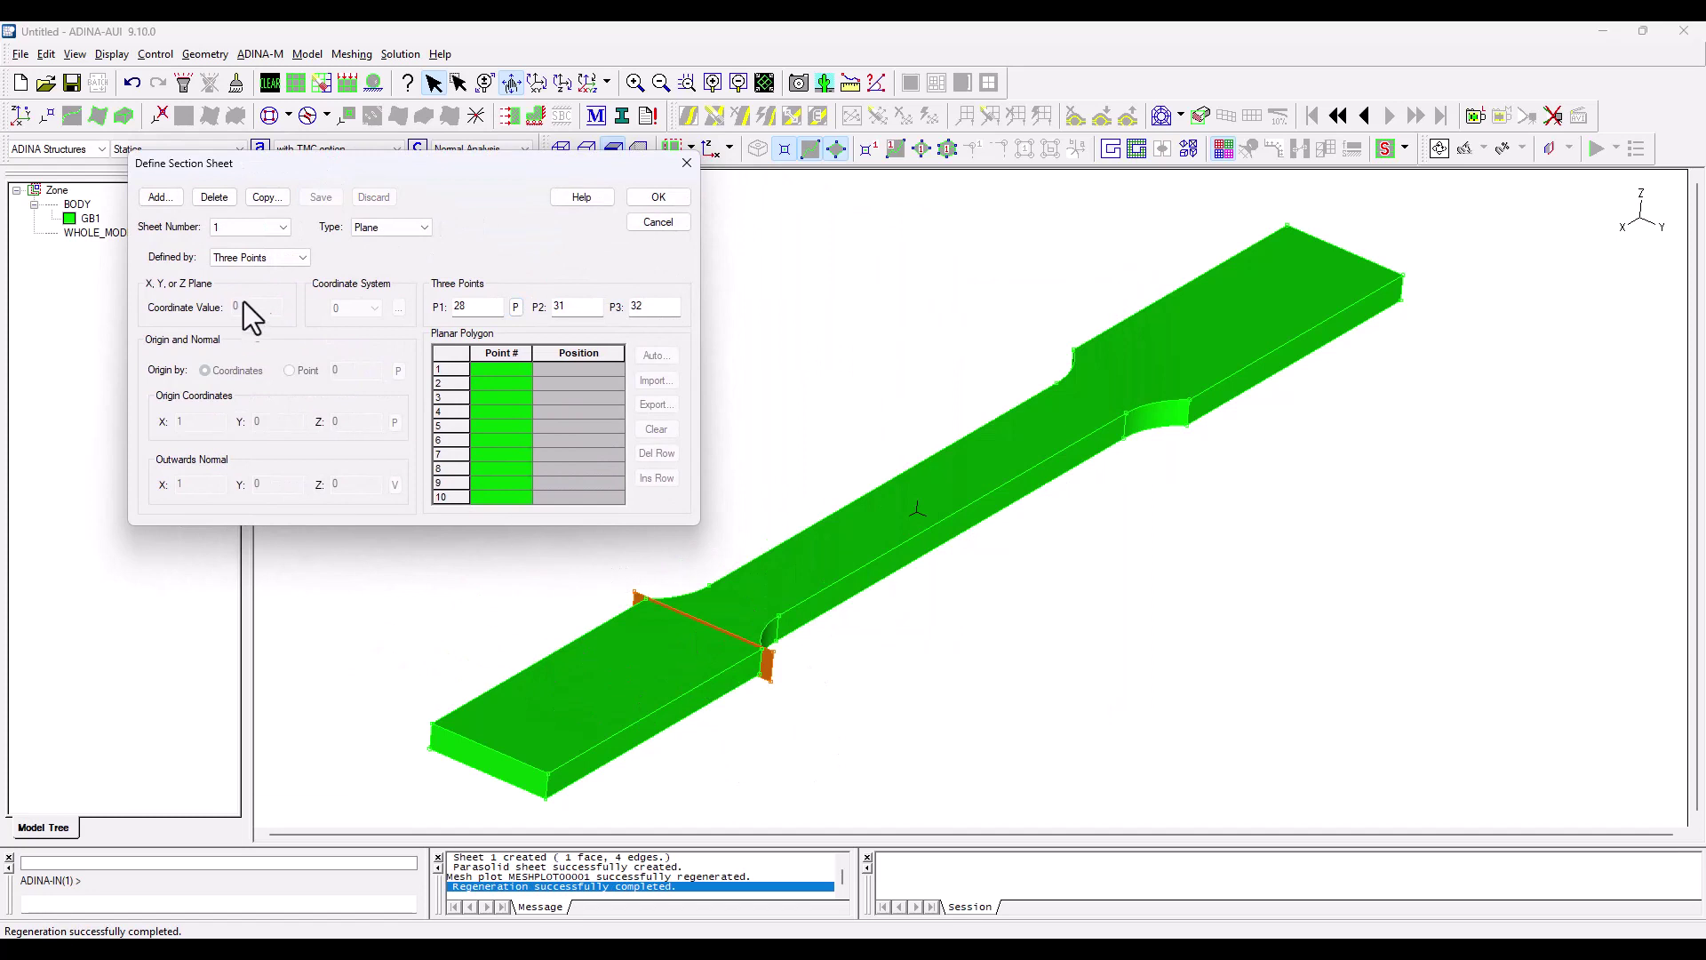
- Copy to section sheet 2 at the gauge end of the left fillet
click(253, 199)
click(525, 338)
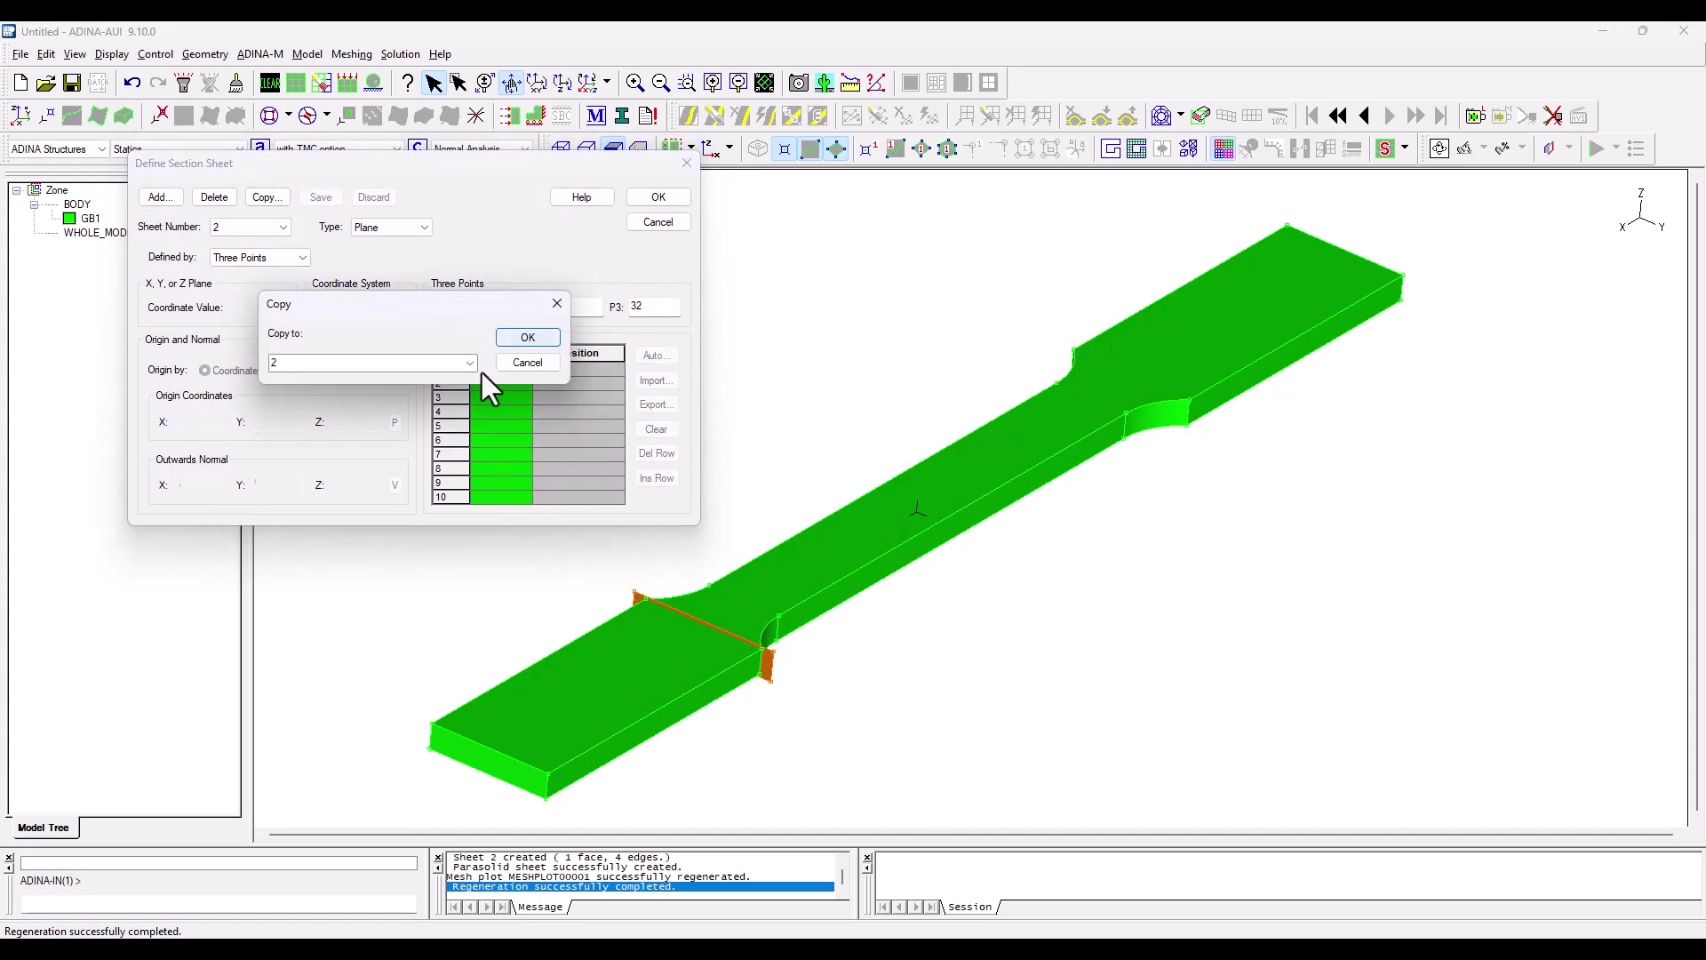
click(518, 307)
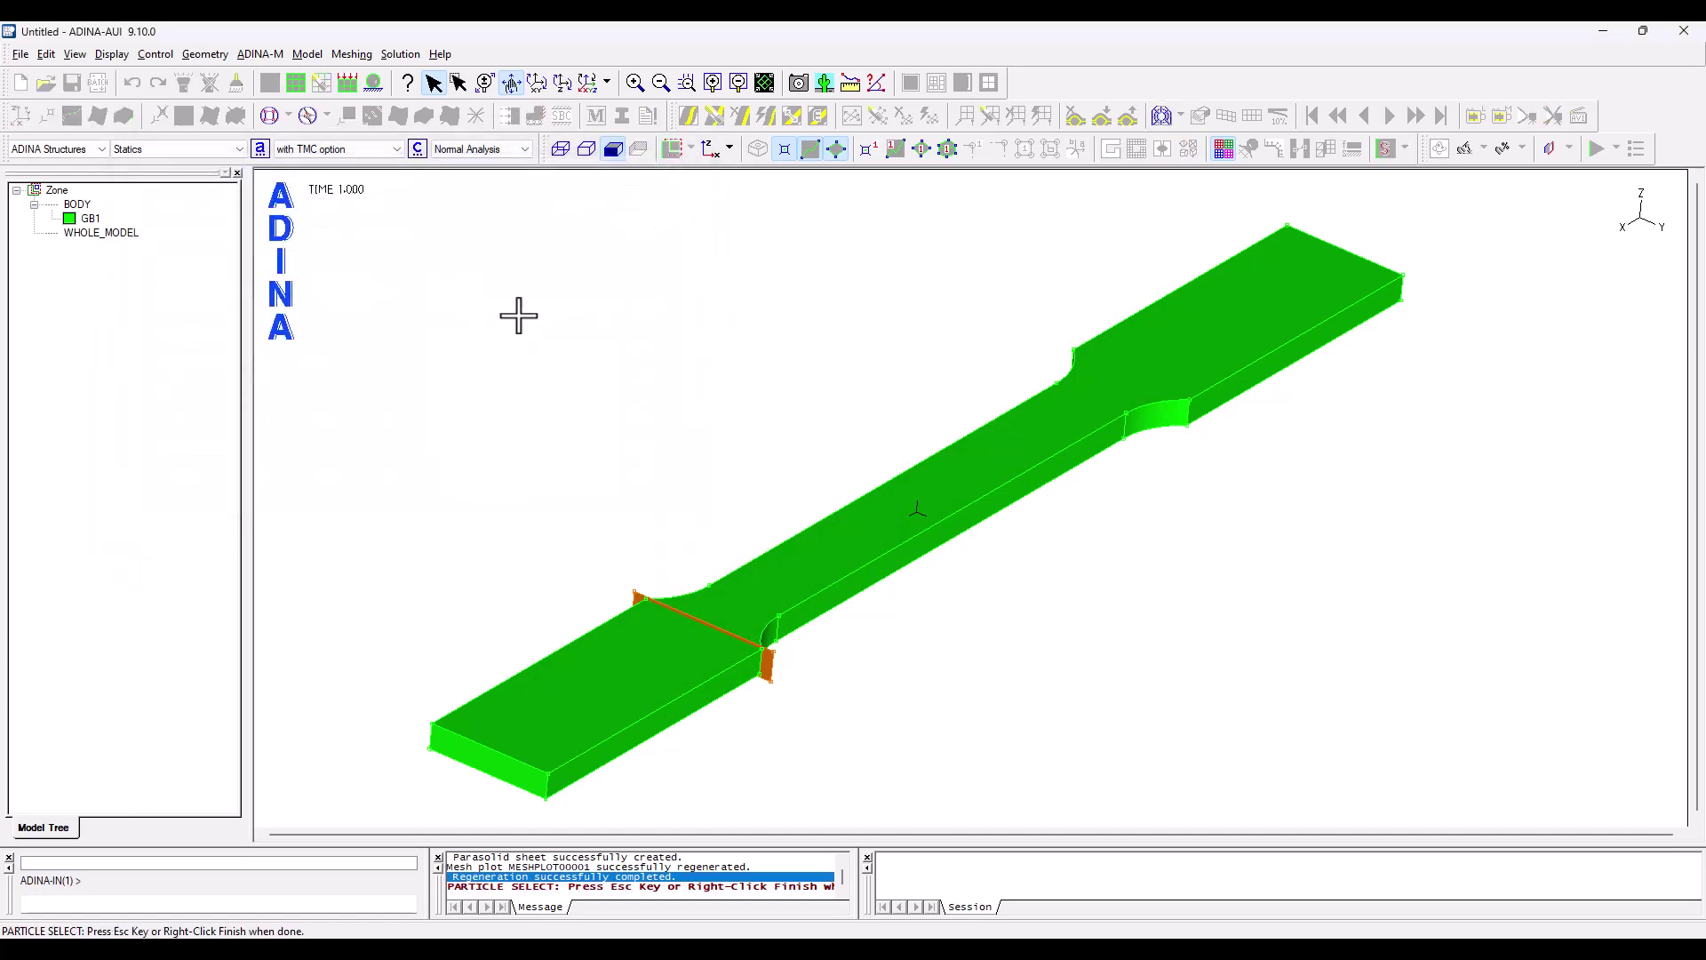
click(778, 640)
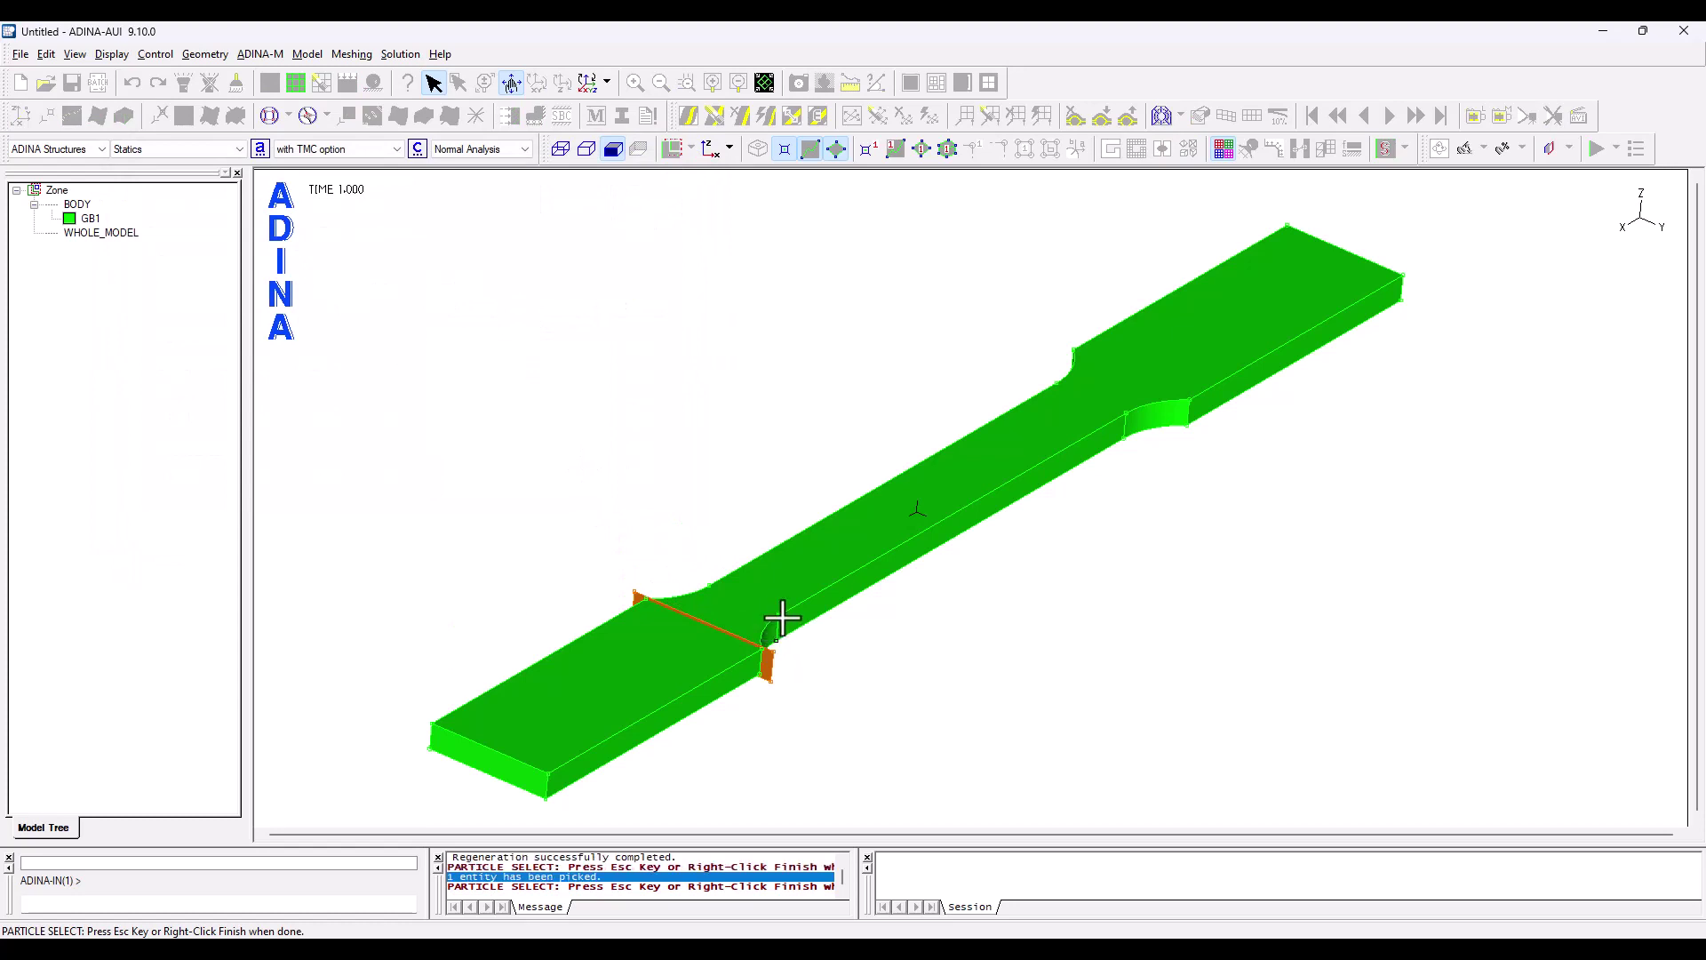
click(709, 585)
key(Escape)
click(318, 199)
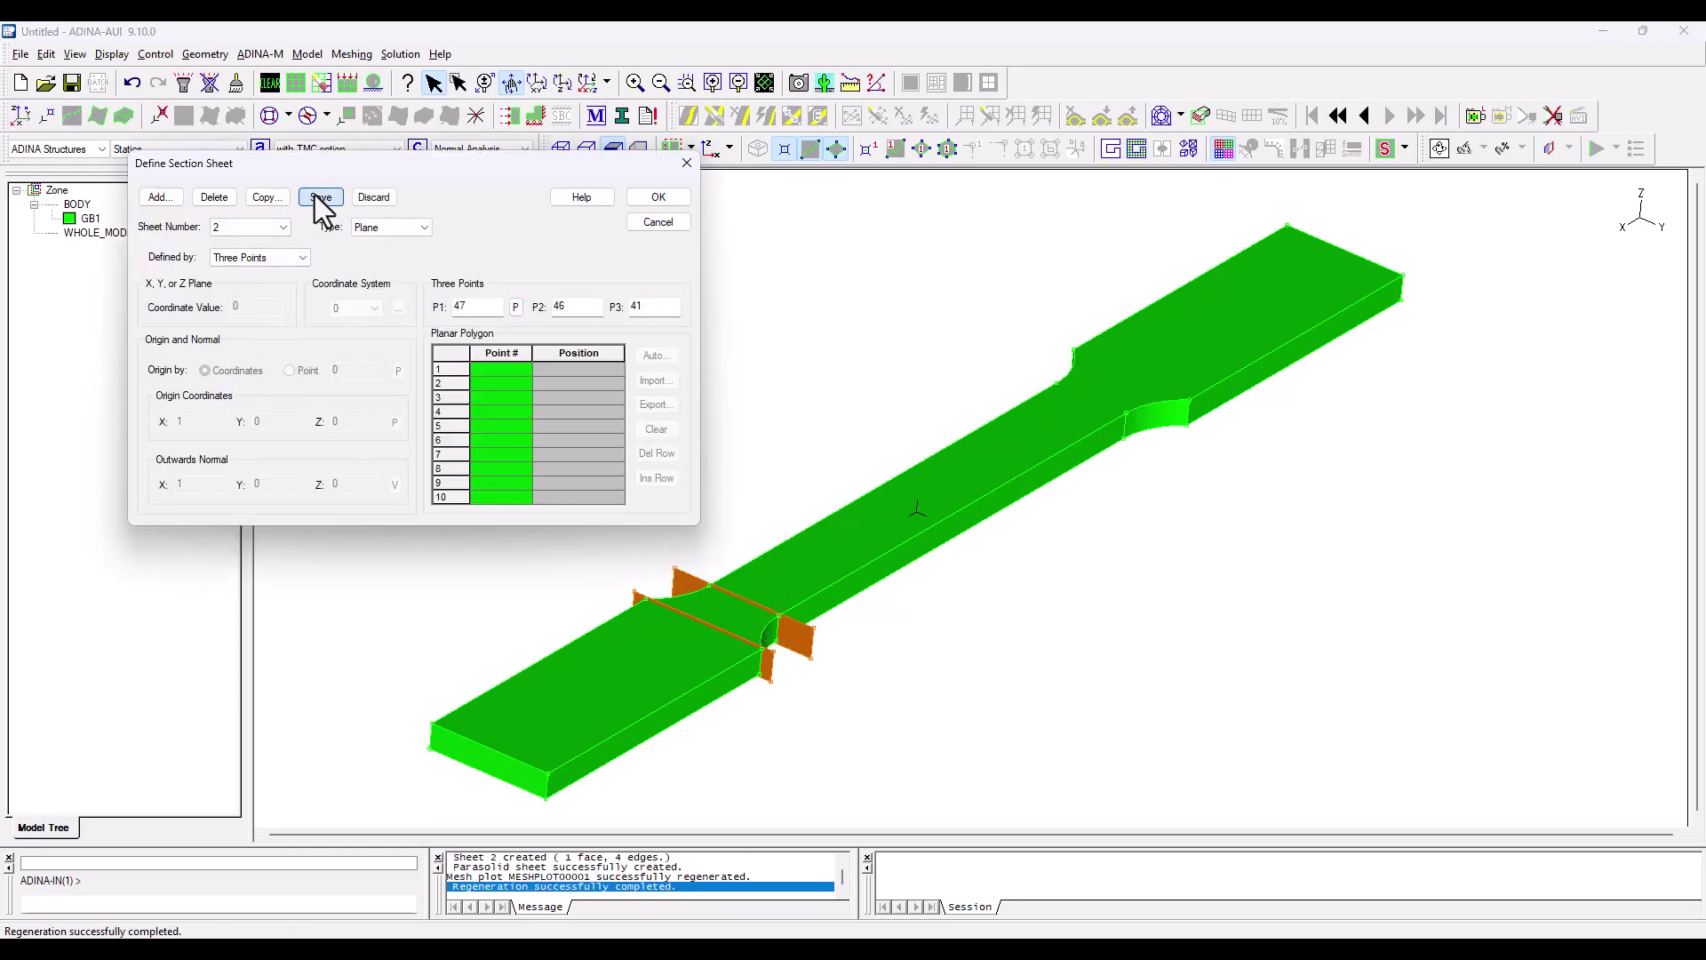
- Copy to section sheet 3 across the right fillet
click(266, 197)
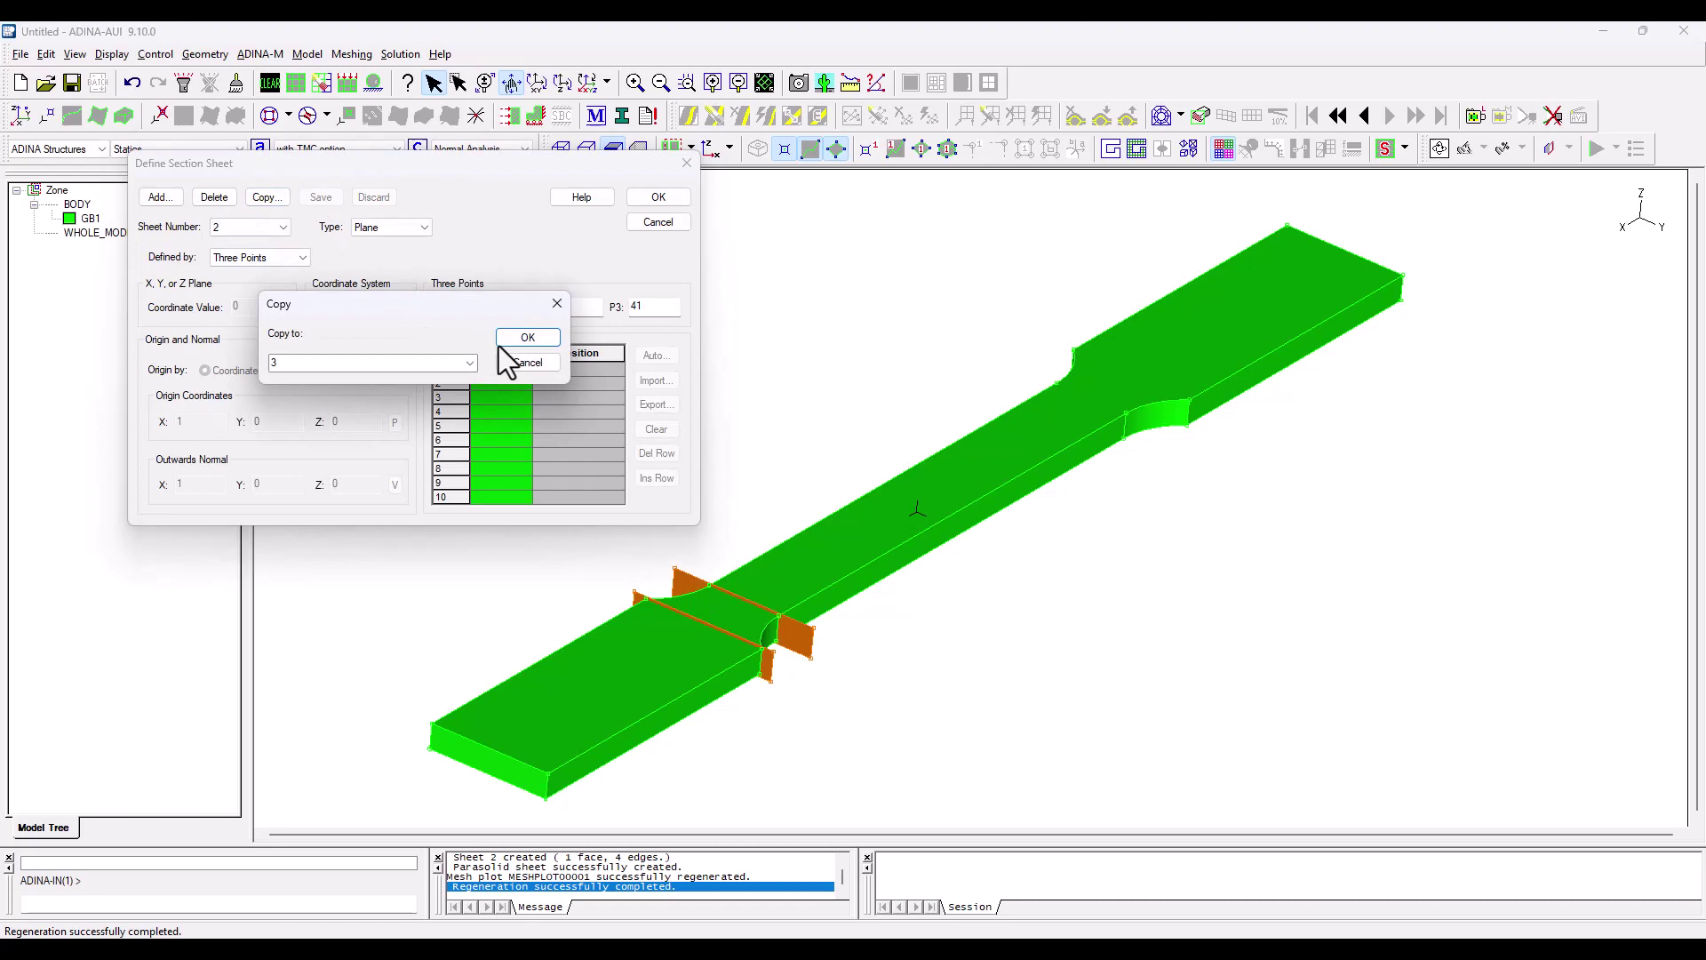
click(499, 343)
click(517, 309)
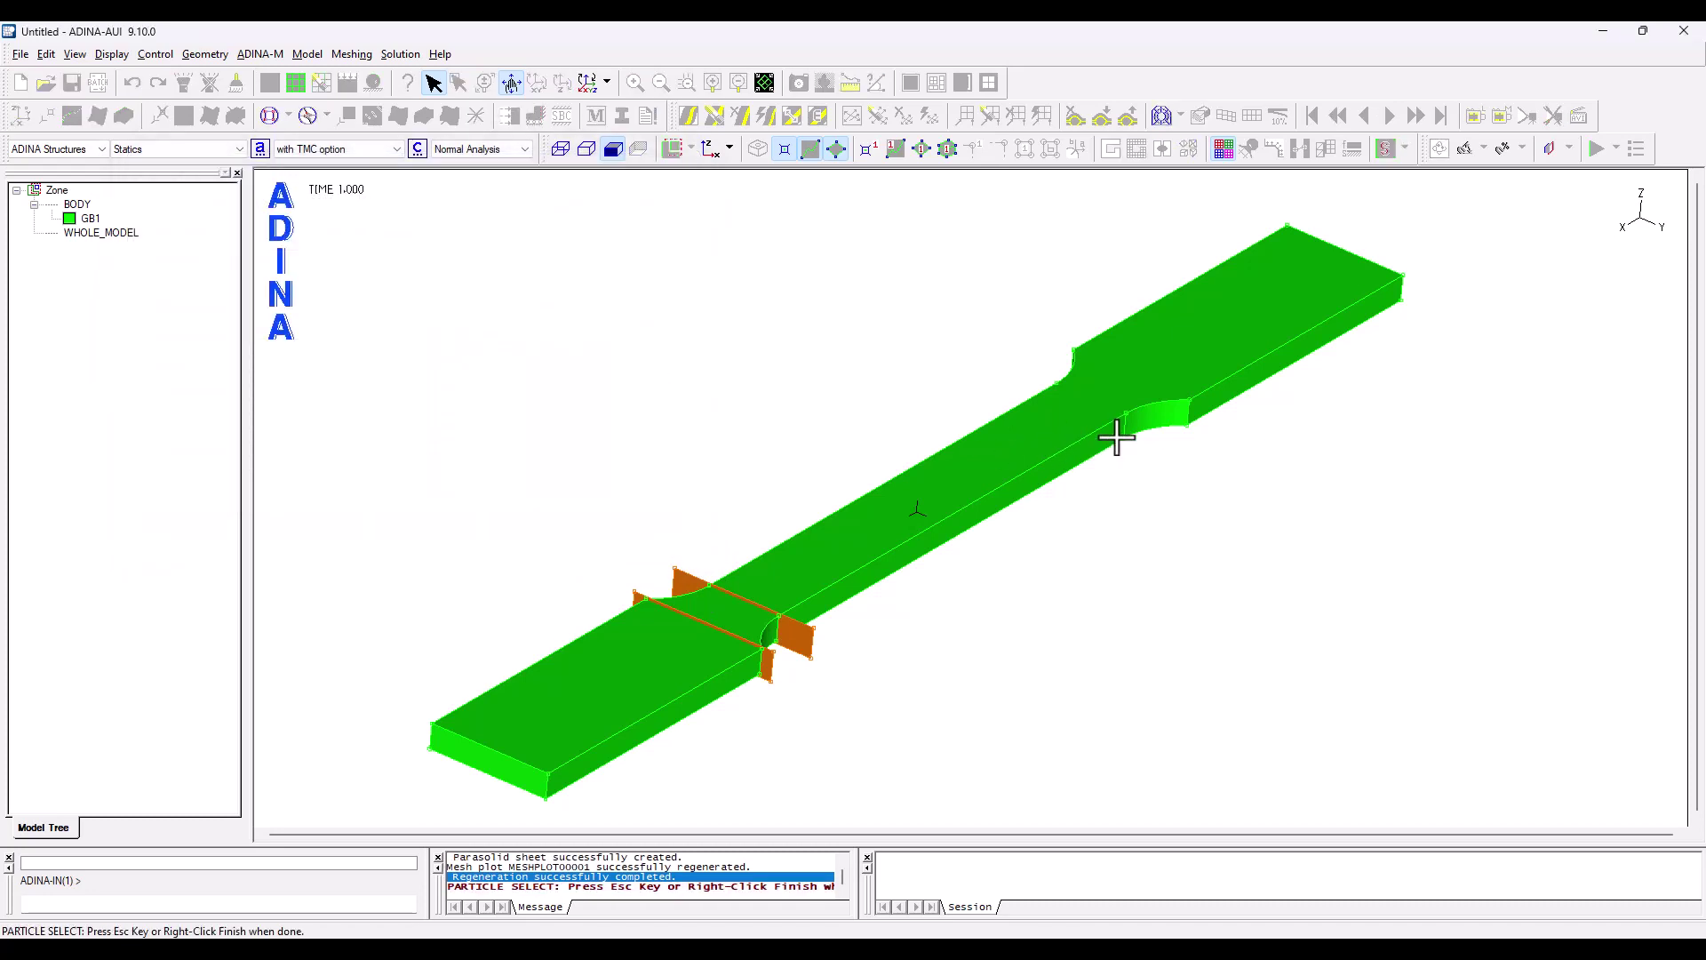
click(1116, 434)
click(1053, 386)
key(Escape)
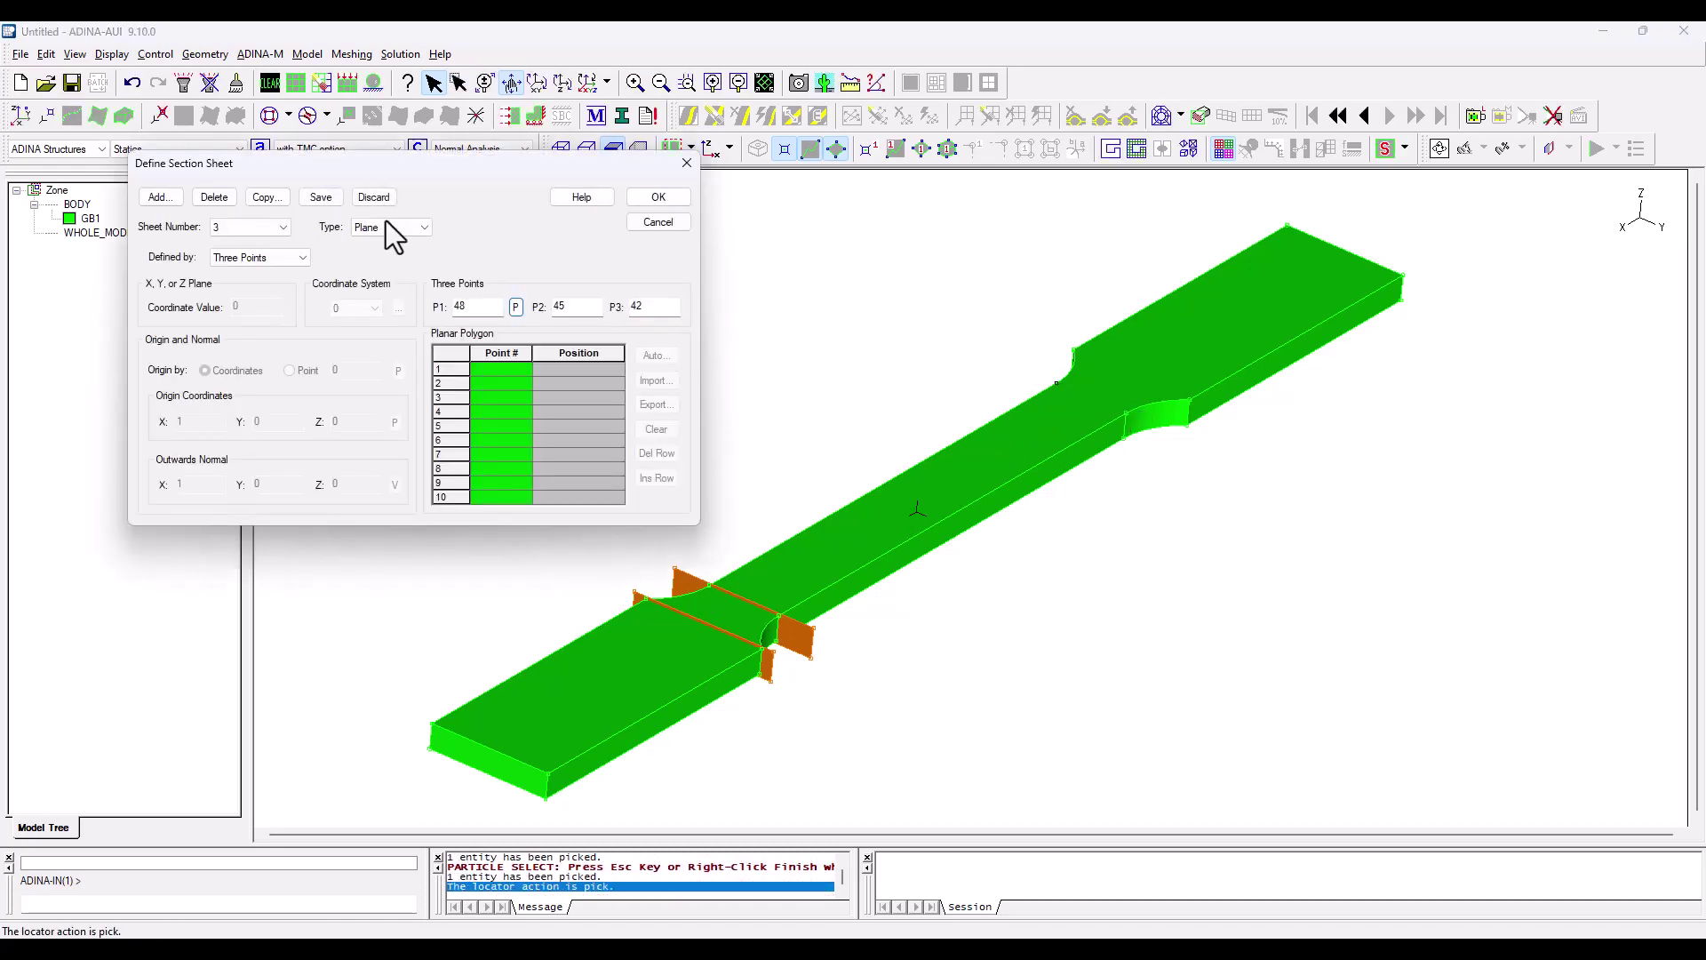
click(320, 197)
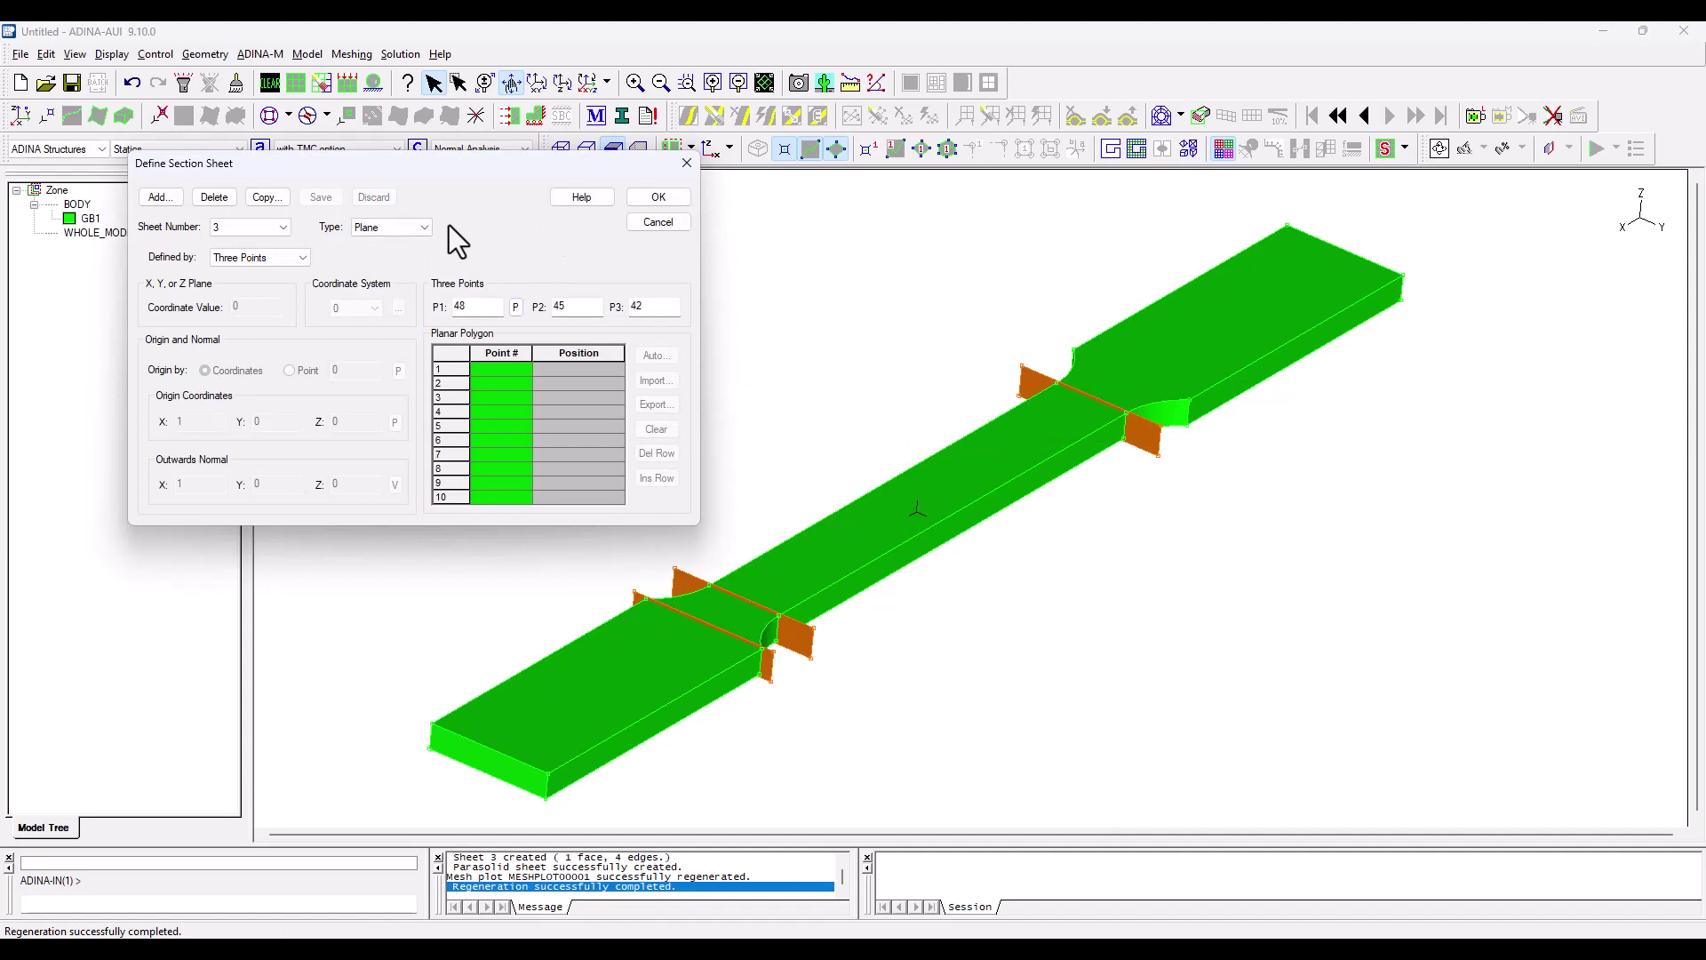
- Copy to section sheet 4 at the right fillet's grip end and close the dialog
click(256, 198)
click(519, 341)
click(517, 311)
click(1189, 425)
click(1189, 404)
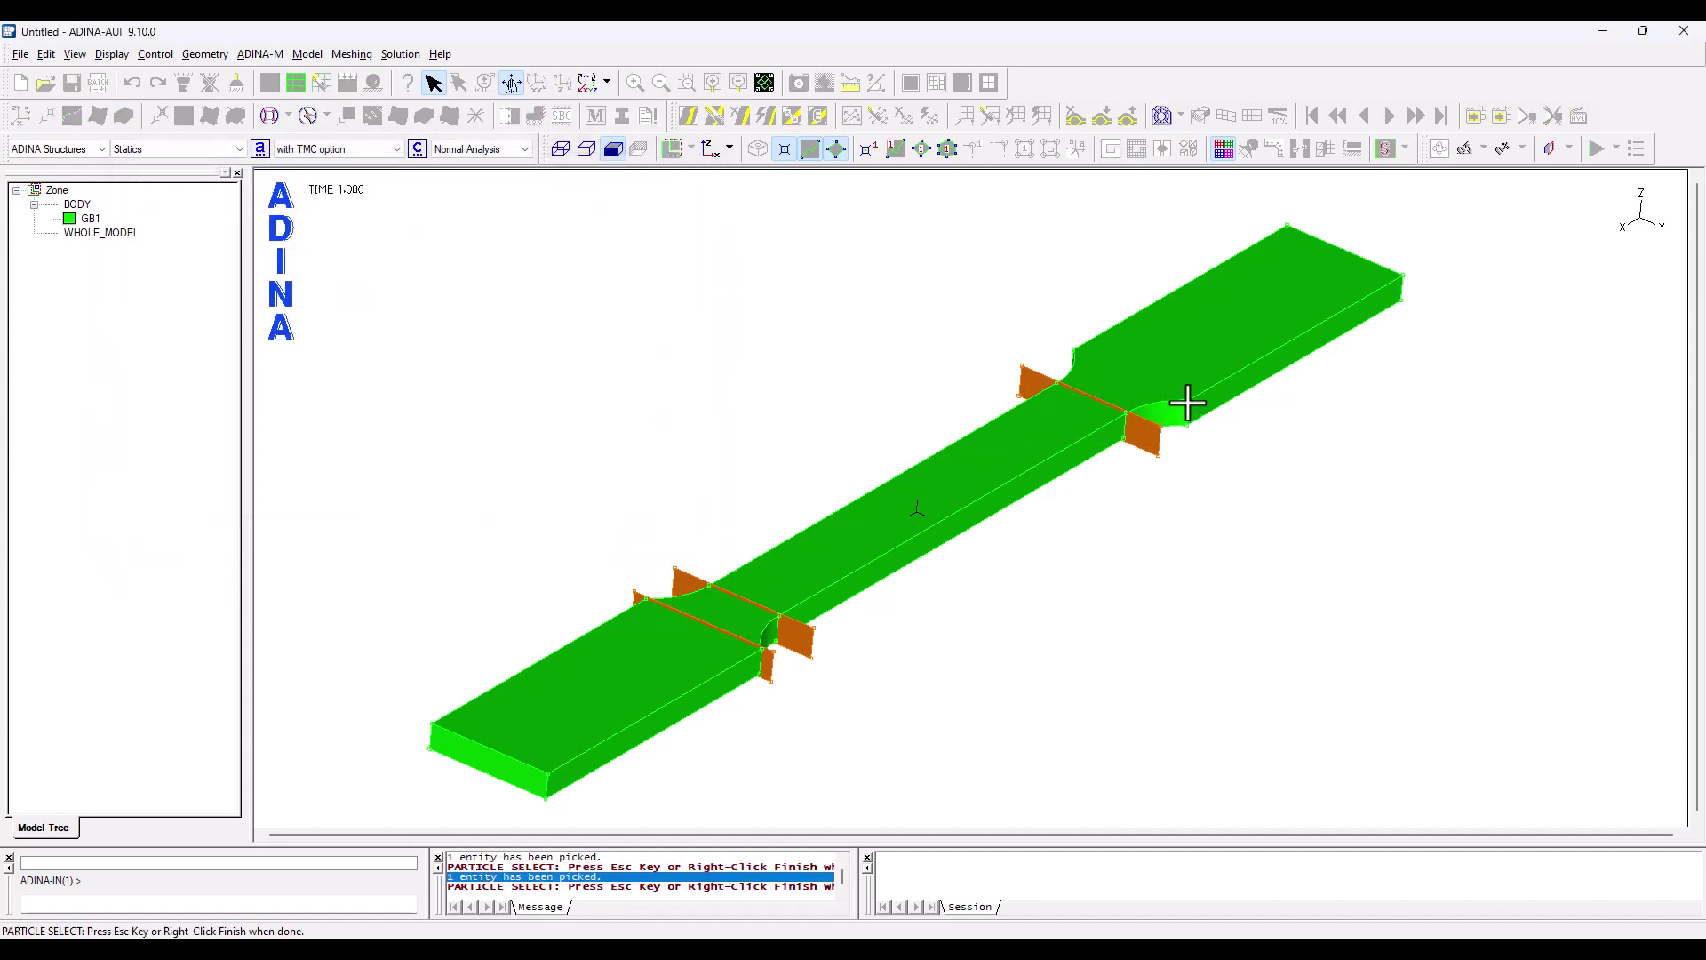
click(1075, 353)
key(Escape)
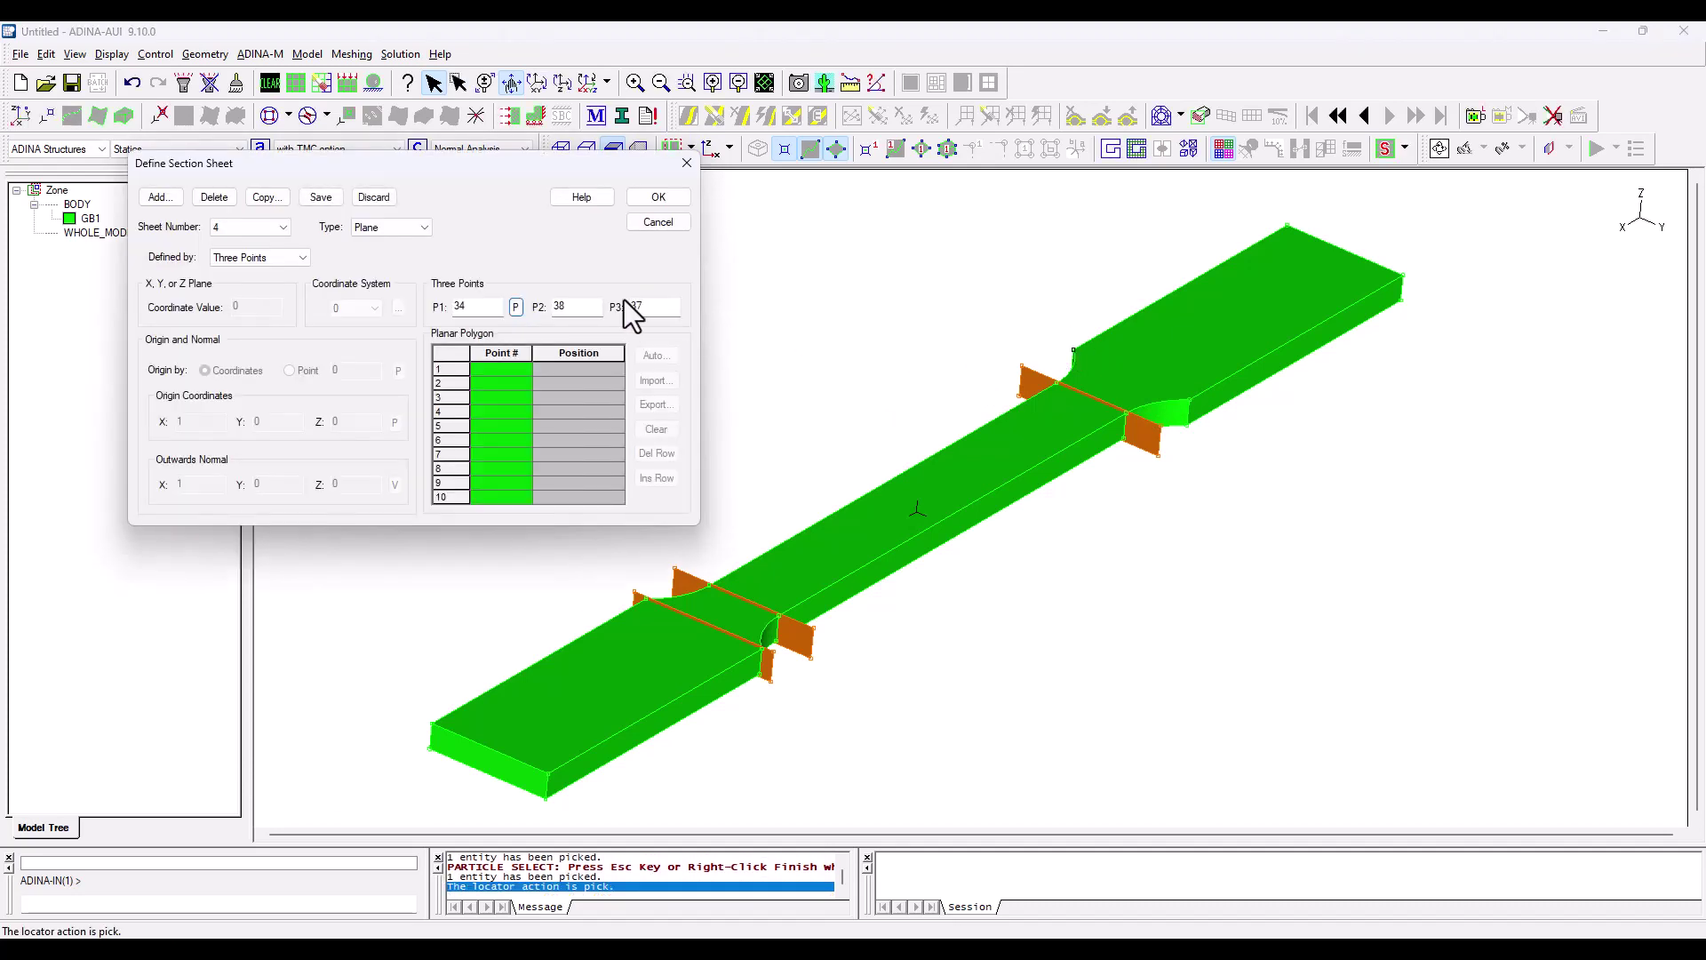
click(321, 198)
click(664, 199)
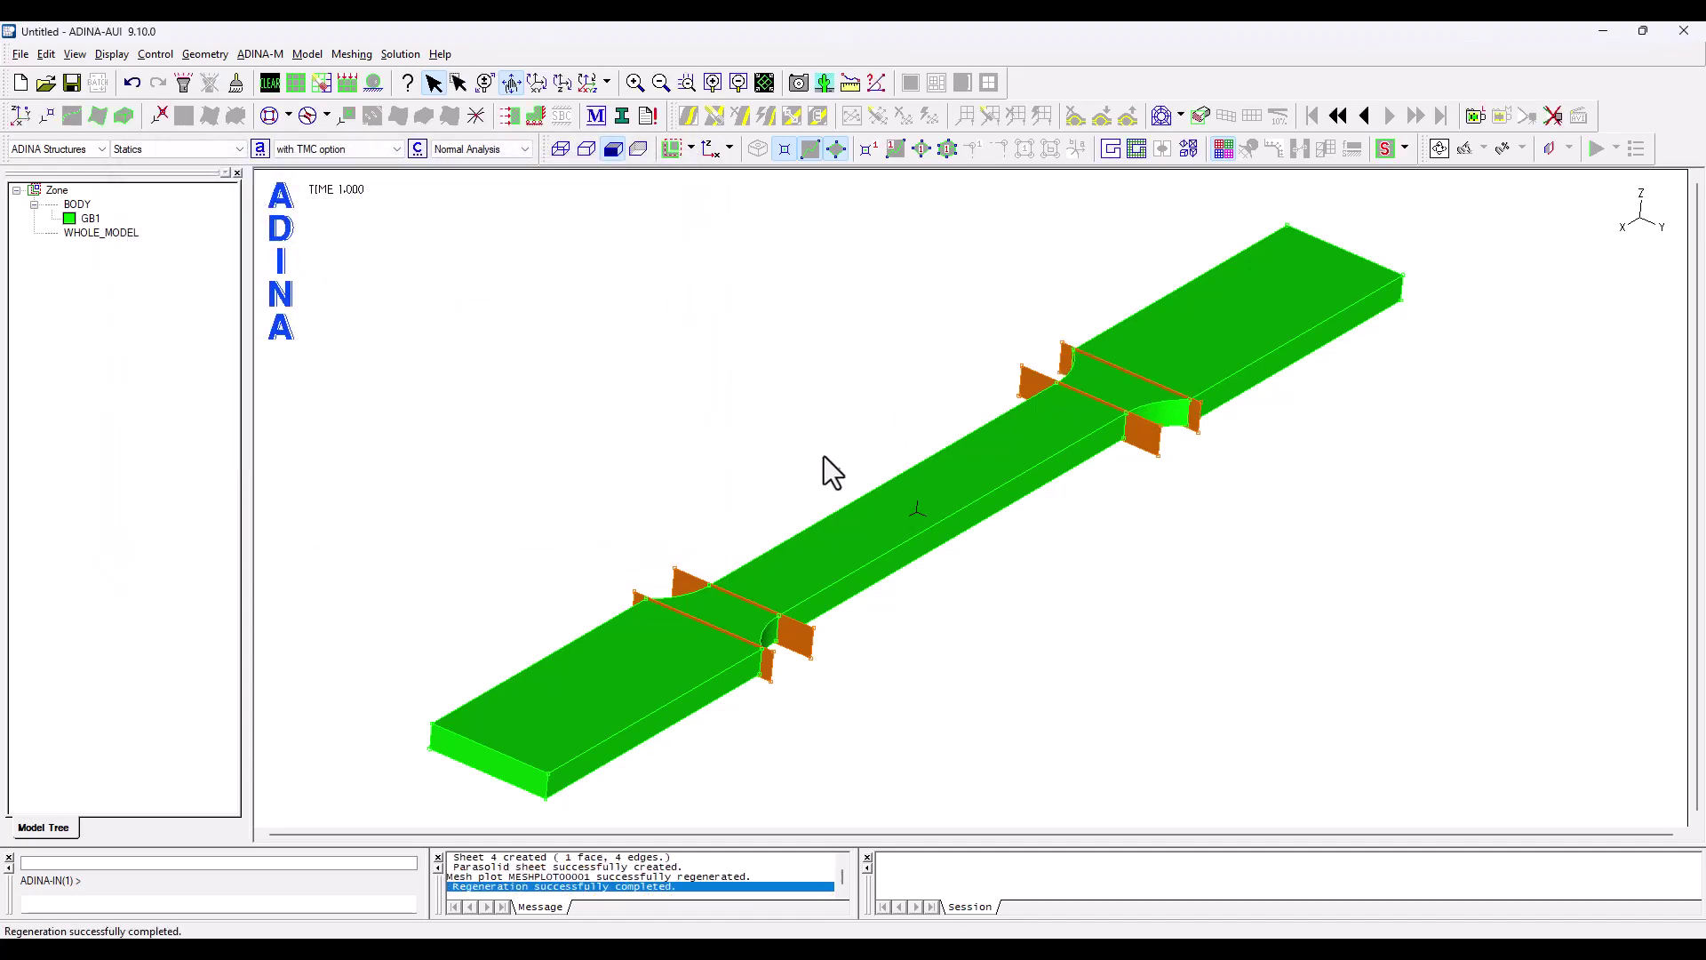
- Set up a Section body modifier targeting body 1
click(262, 55)
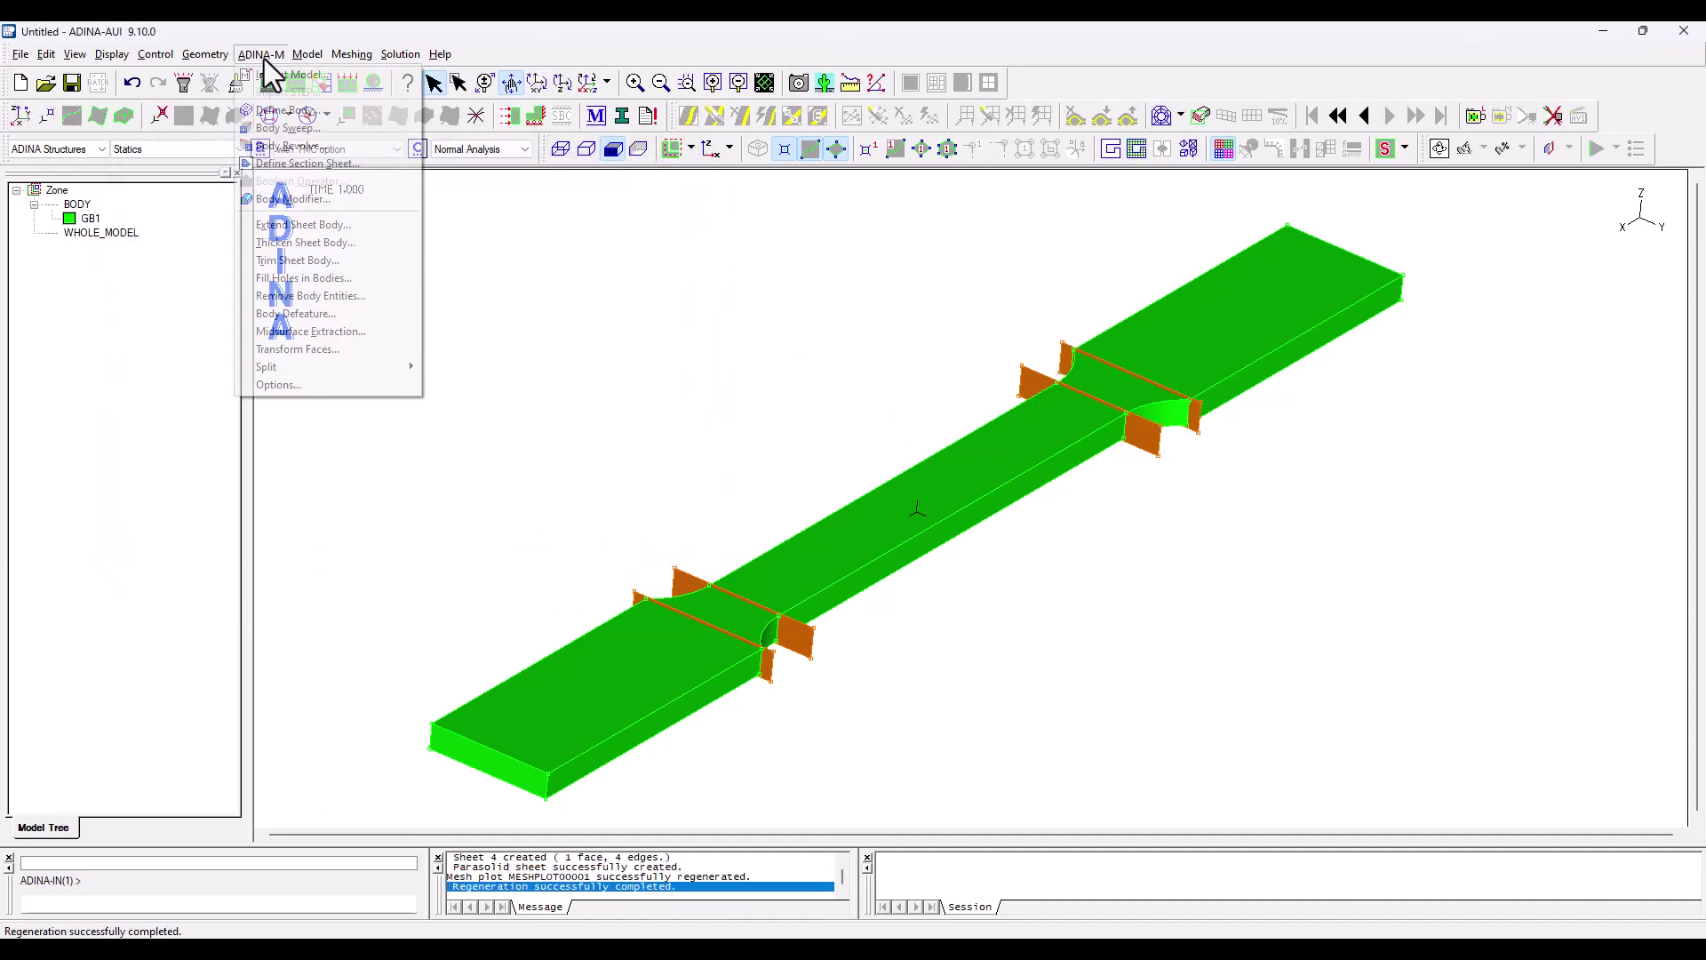
click(307, 198)
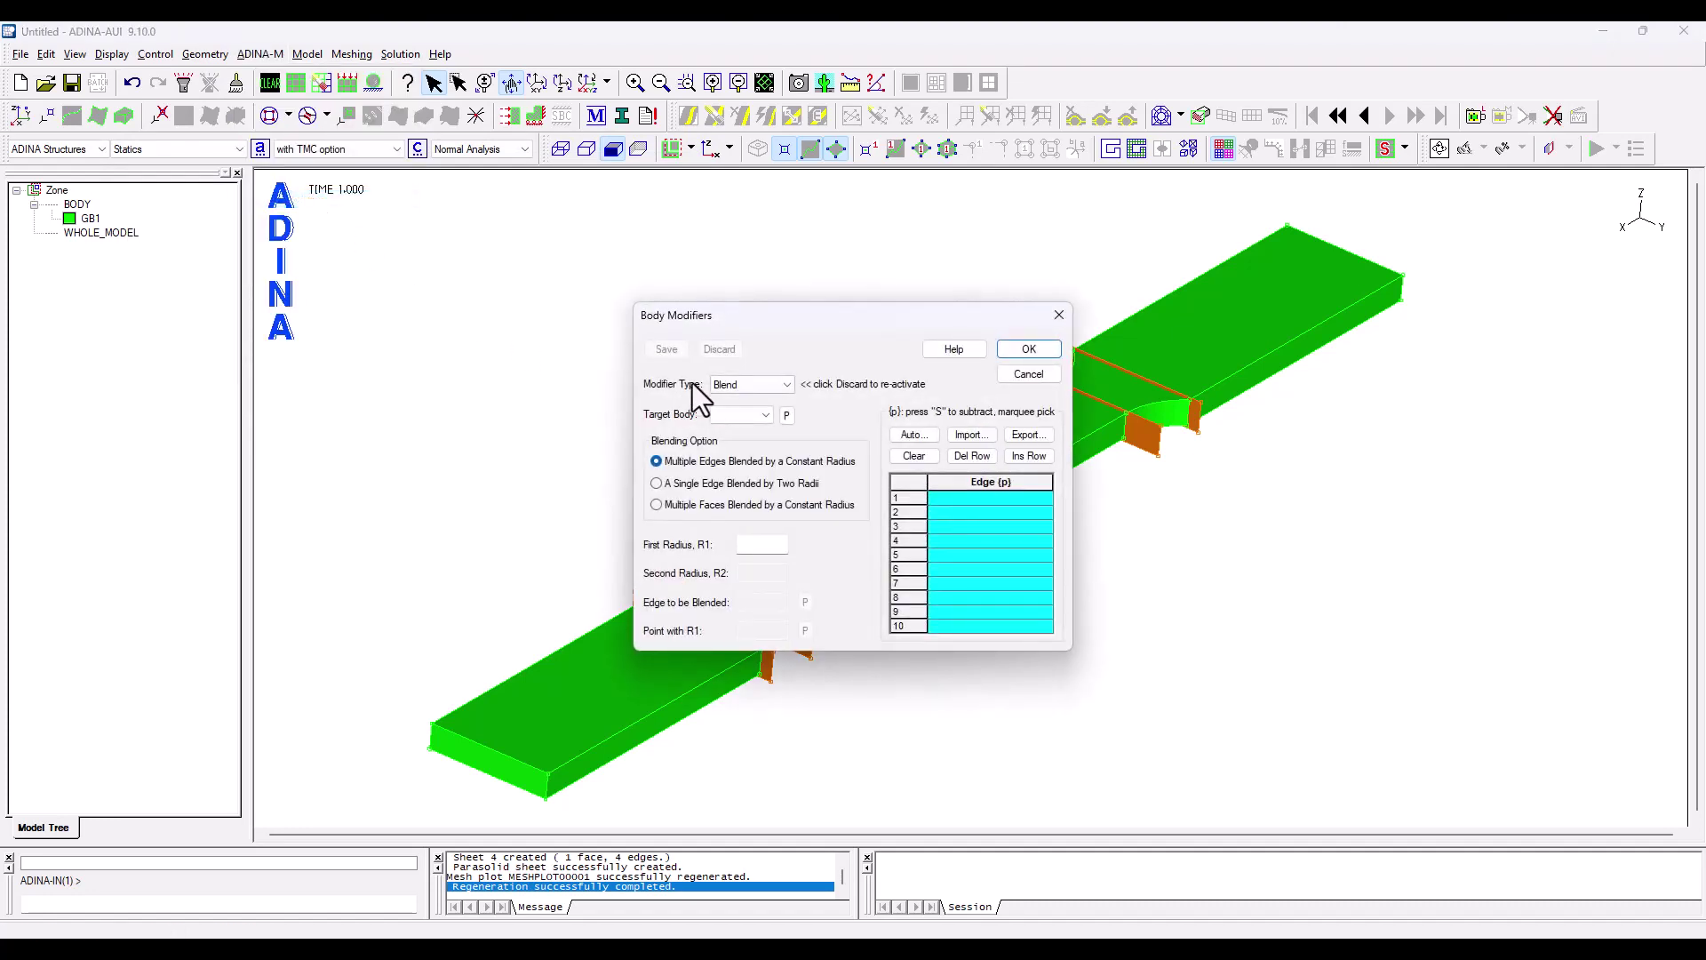
click(785, 387)
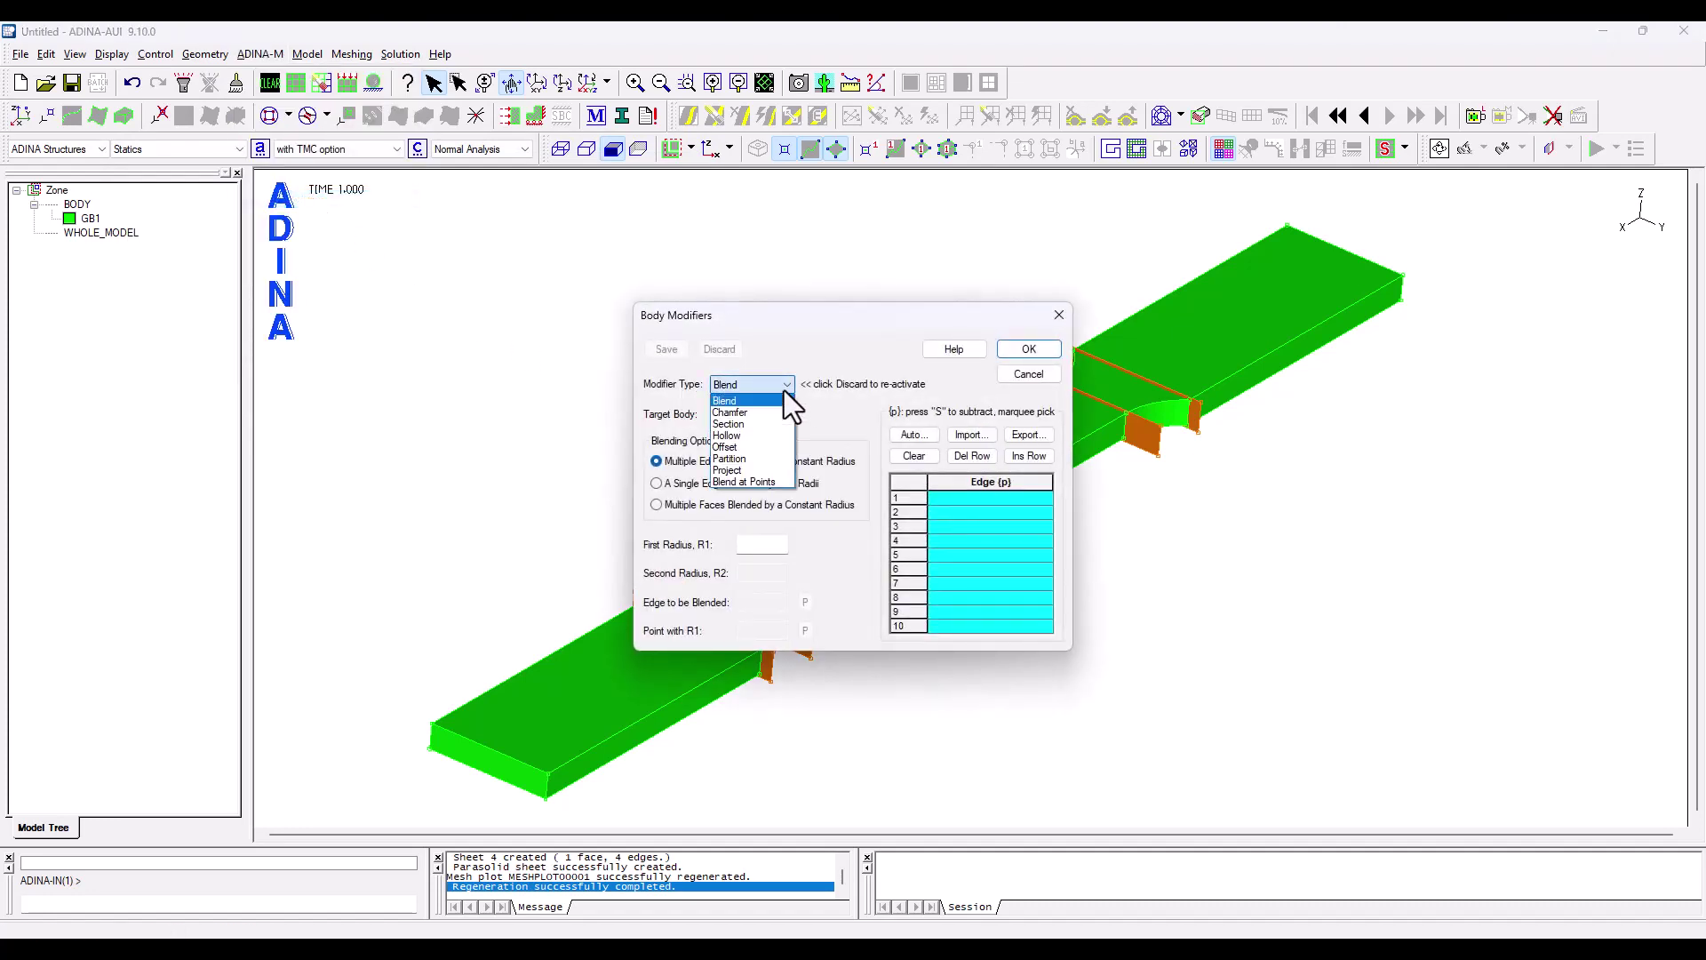
click(750, 424)
click(751, 425)
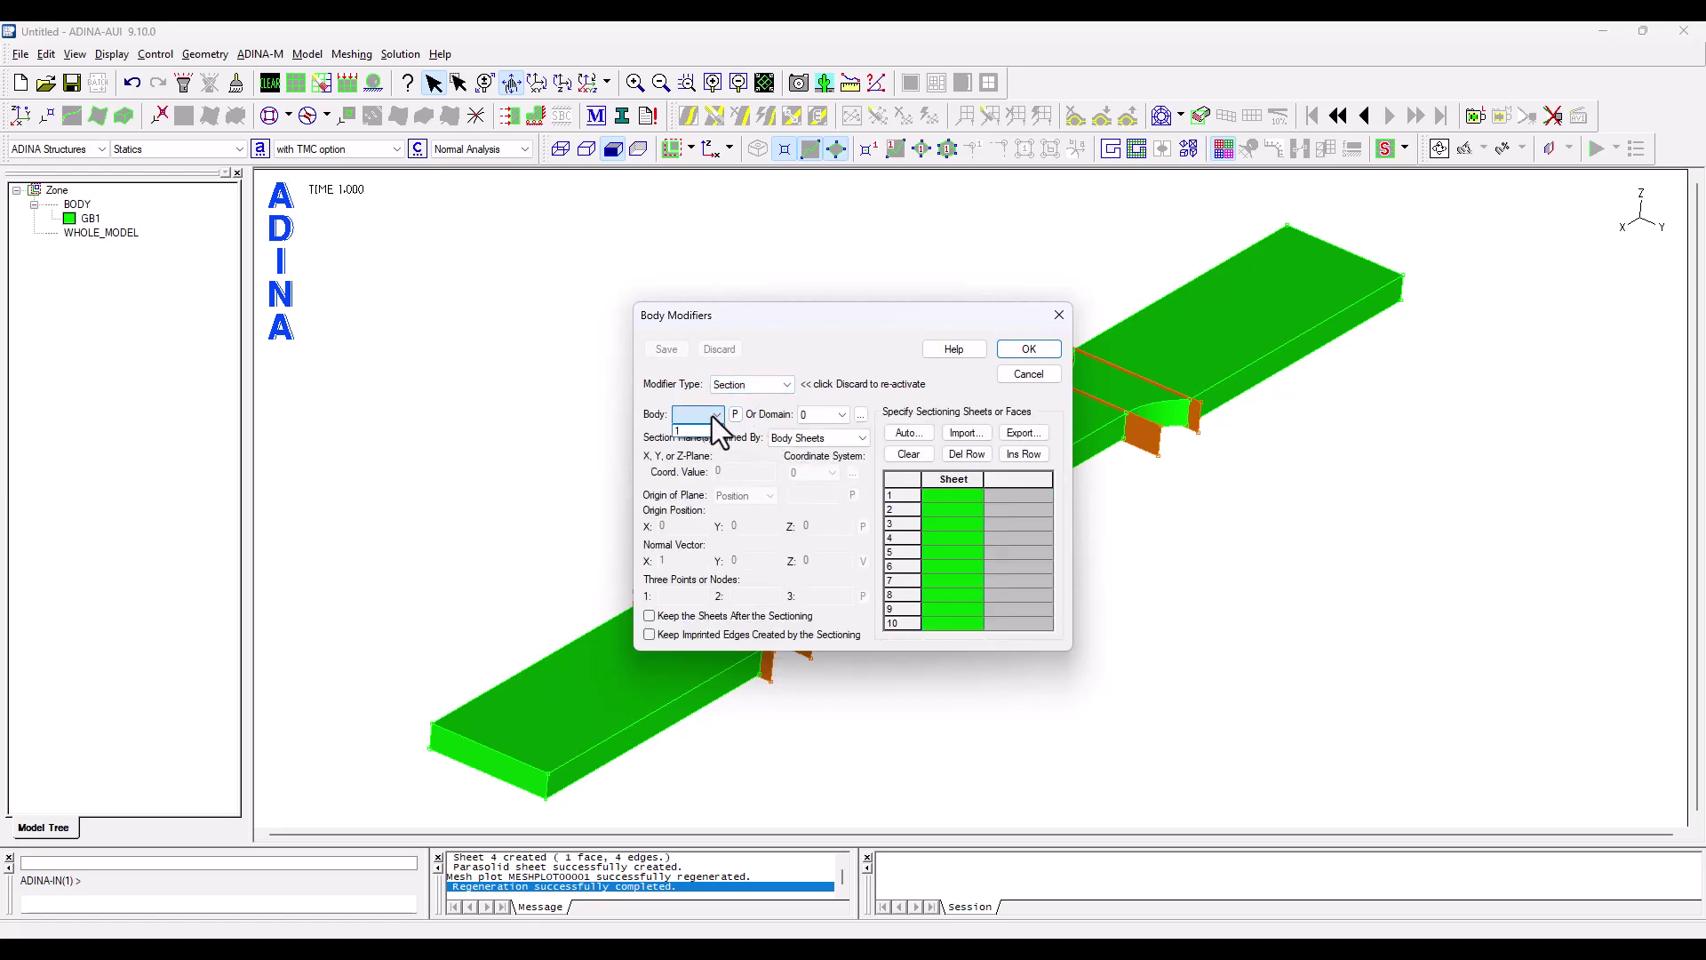
click(704, 432)
drag(760, 321, 300, 183)
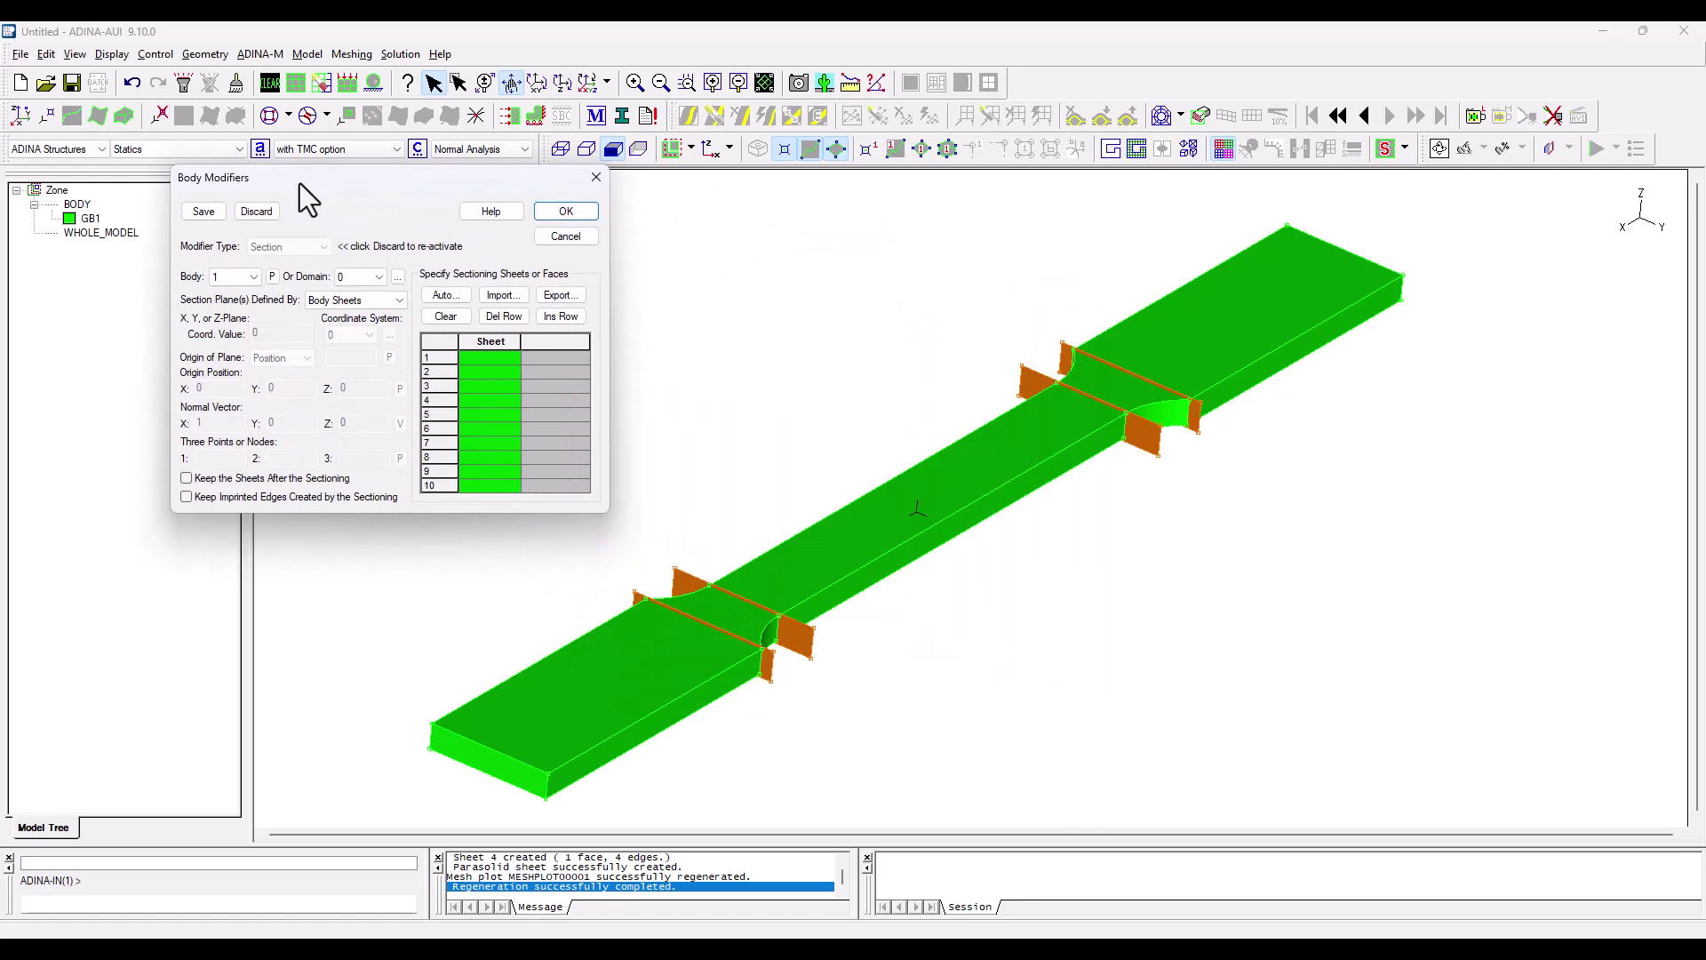
- Pick section sheets 1–4 and apply the cut into five bodies
click(495, 359)
click(678, 571)
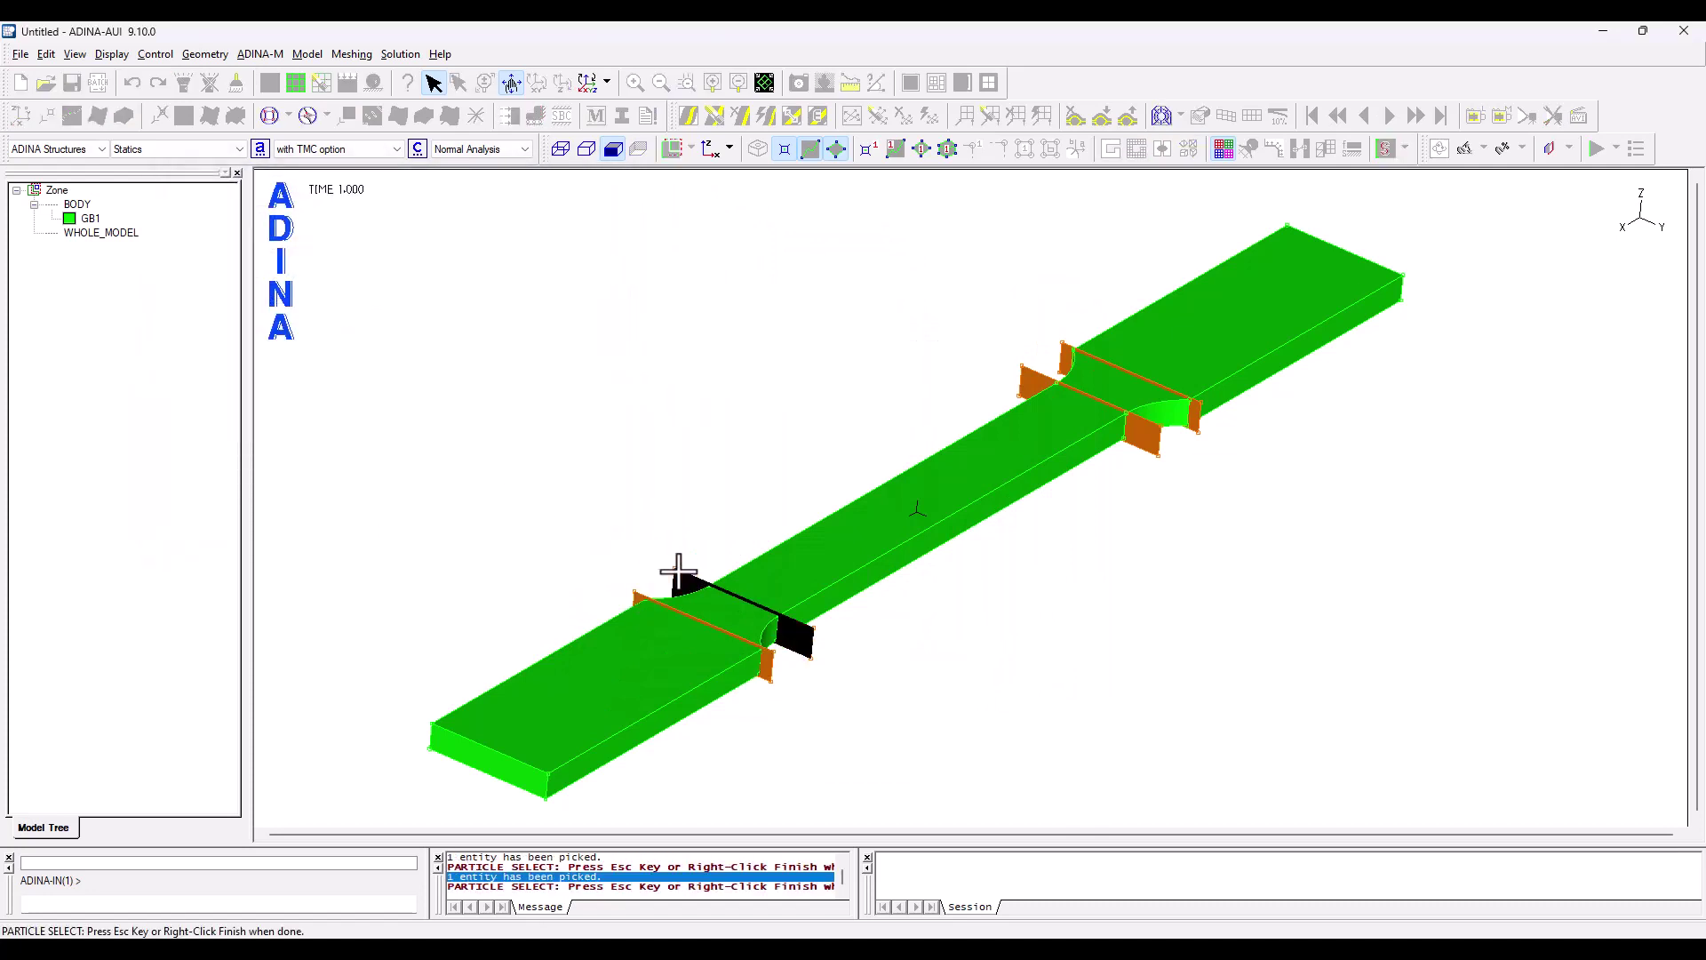
click(1024, 383)
click(1067, 360)
right_click(951, 313)
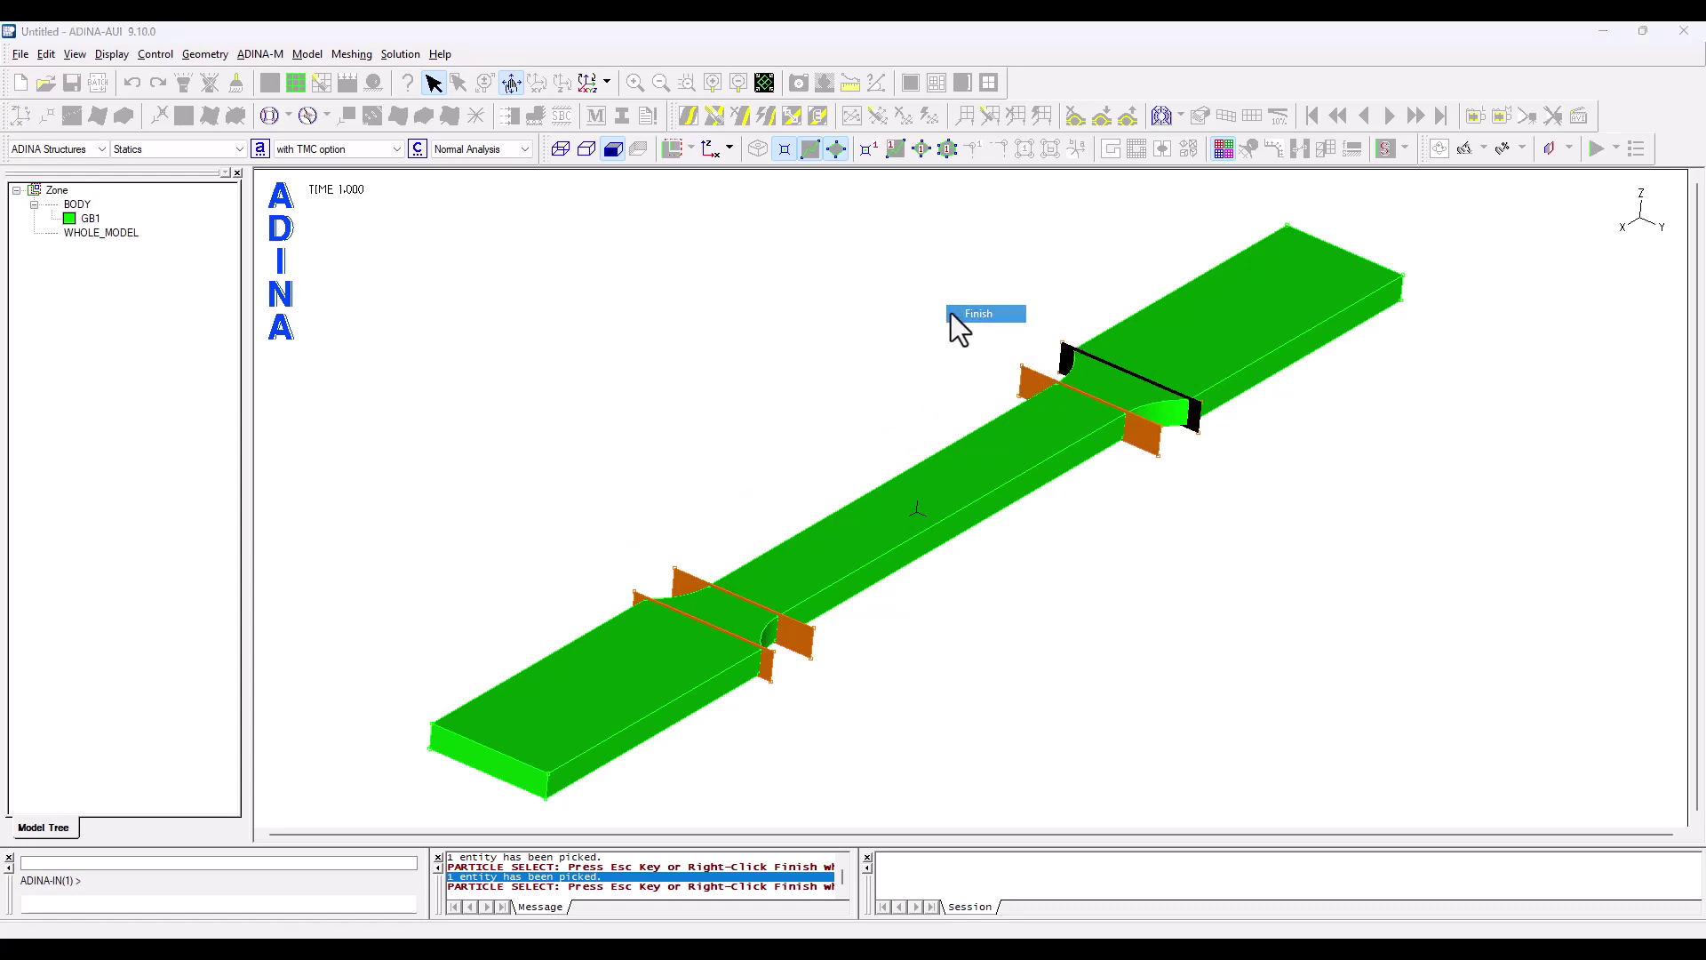
click(952, 314)
click(548, 214)
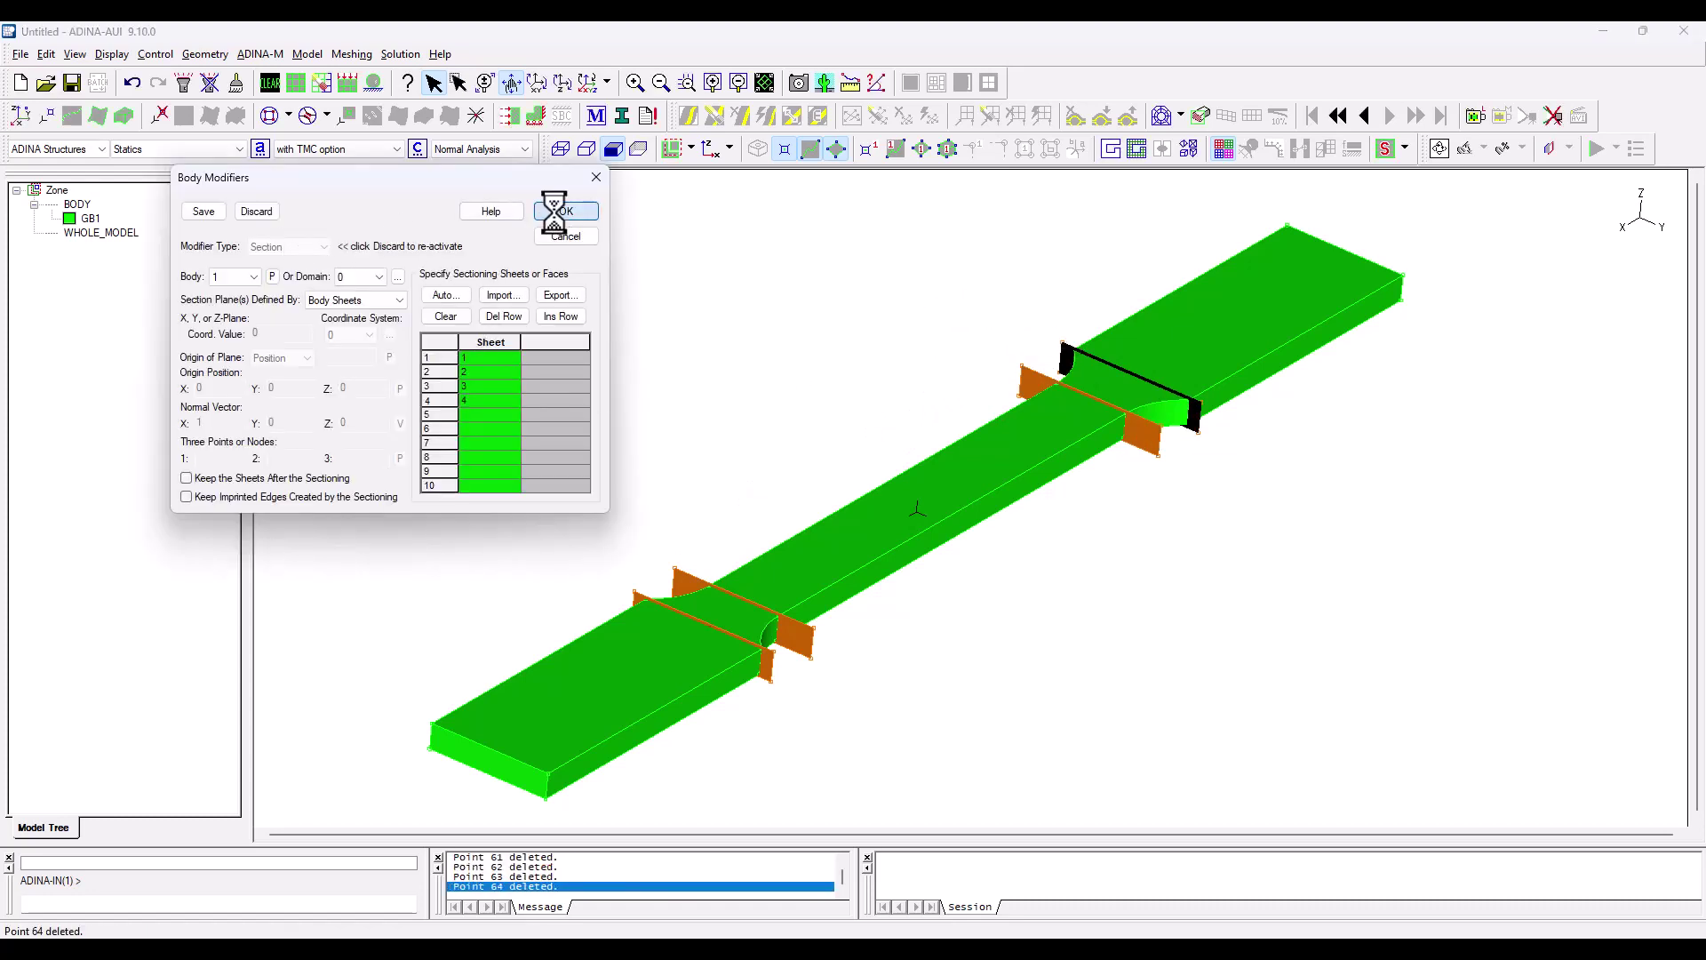
- Colour bodies GB1–GB5 individually and orbit to a near-front view
click(1223, 148)
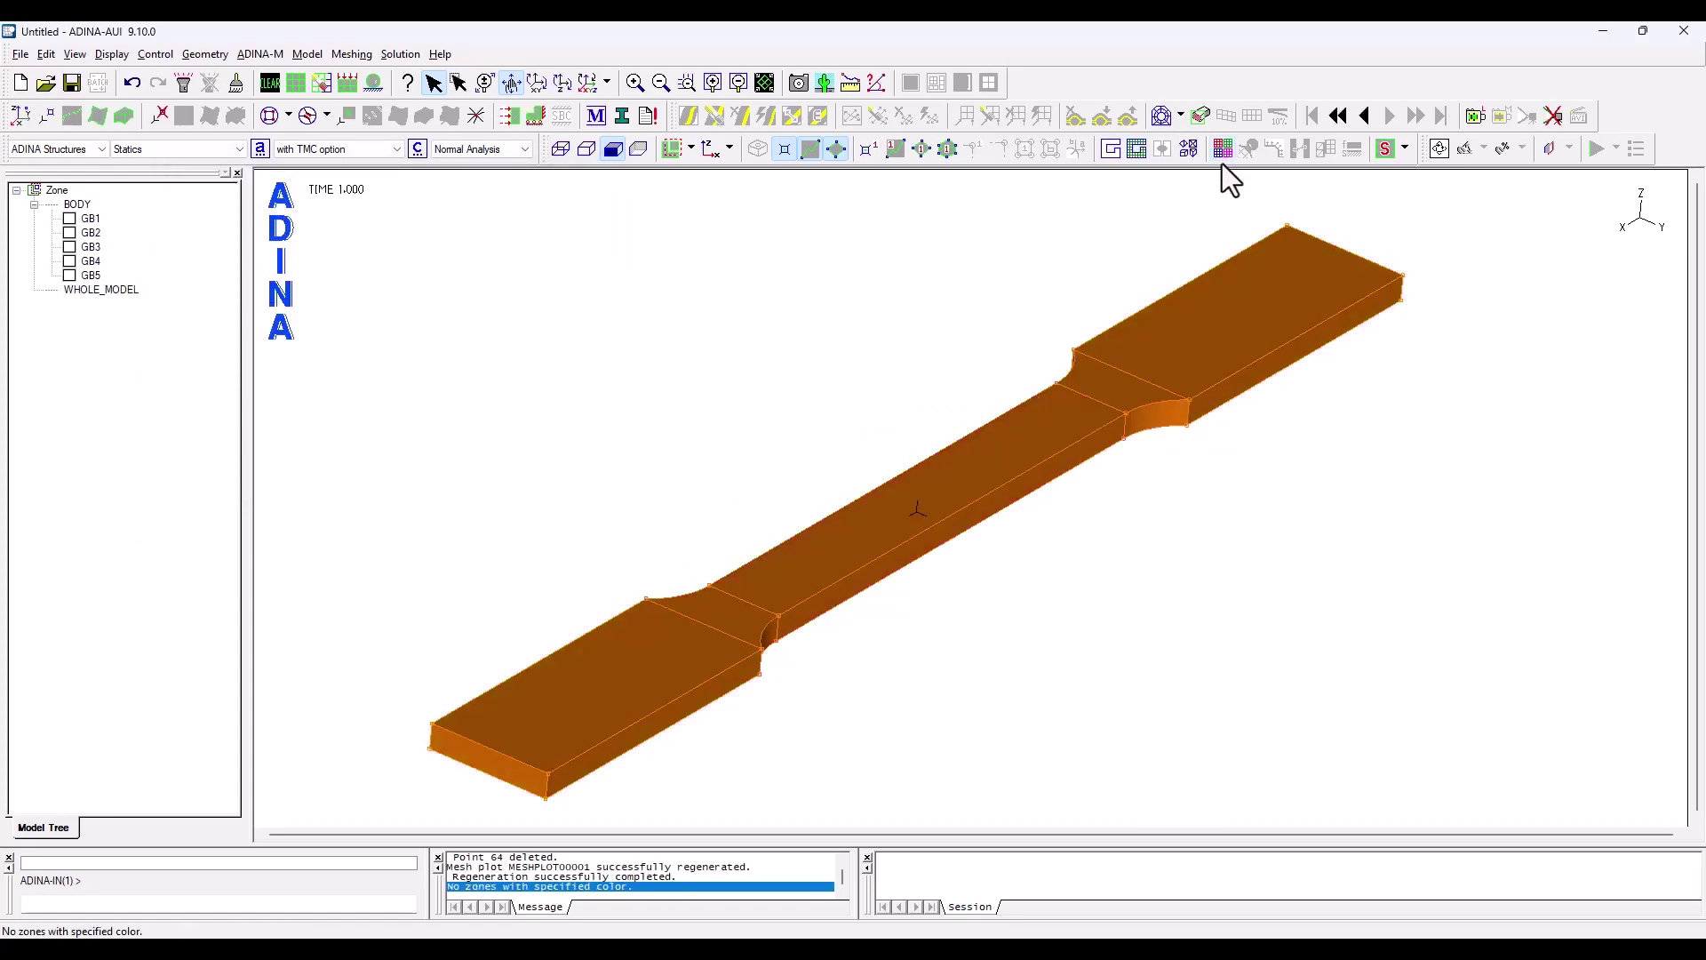
click(1223, 147)
mouse_move(1067, 426)
mouse_down()
mouse_move(911, 473)
mouse_move(1067, 357)
mouse_move(1245, 375)
mouse_move(1158, 417)
mouse_up()
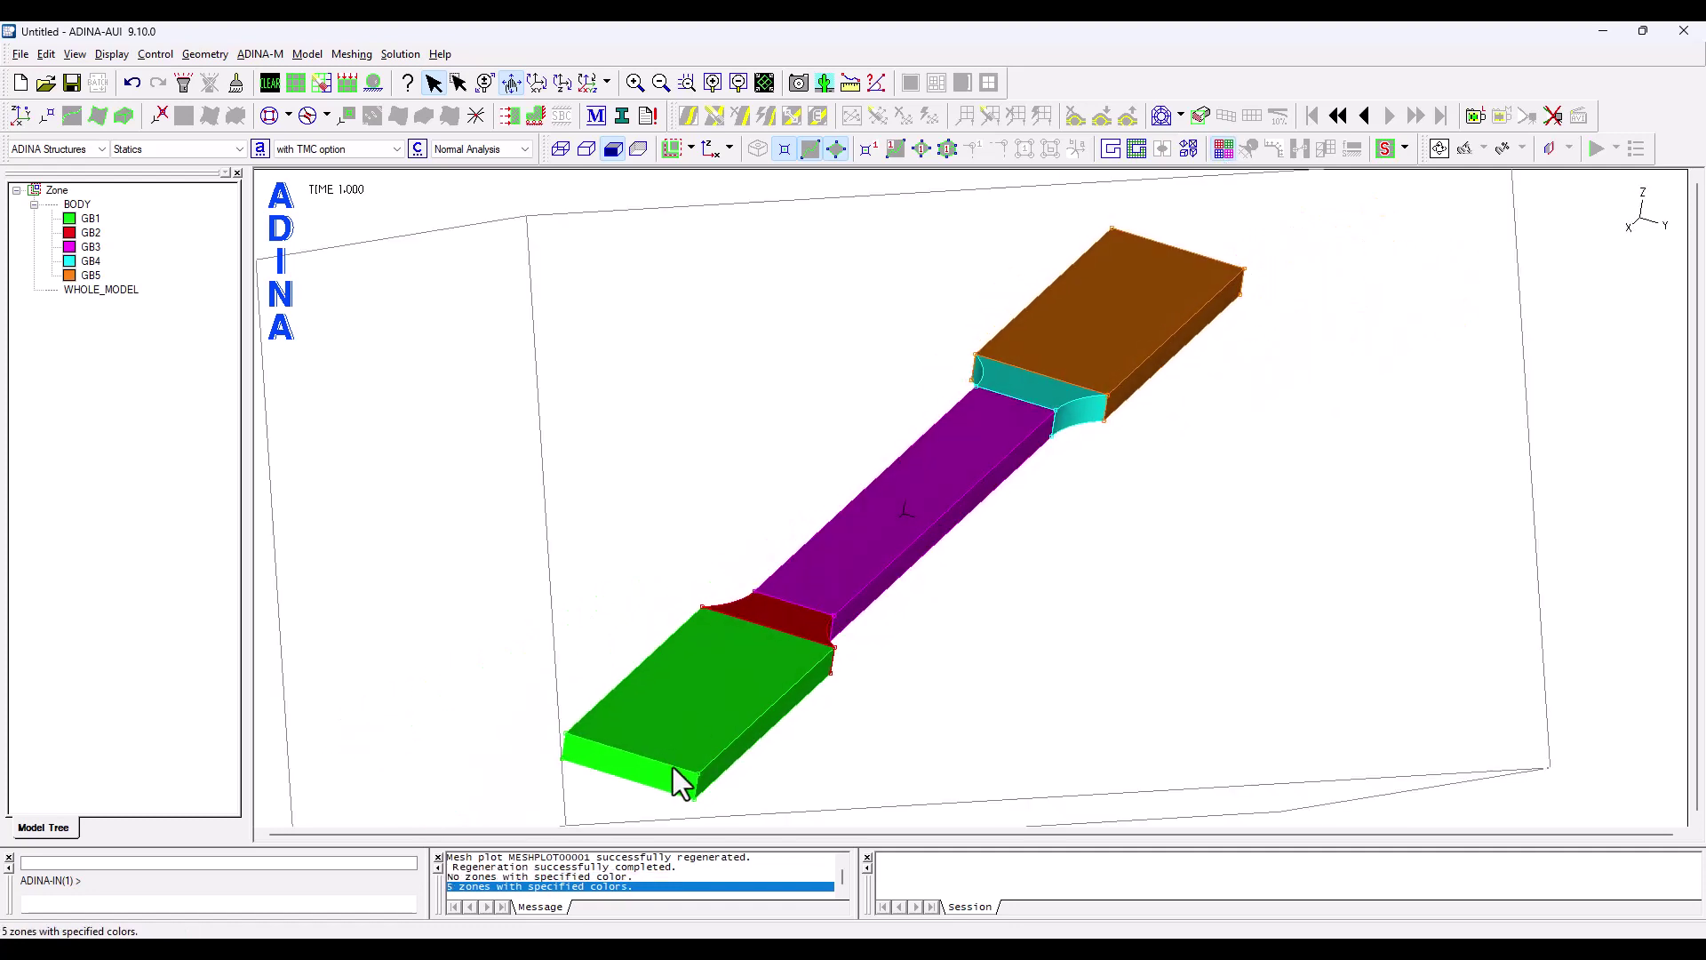
drag(876, 539, 836, 507)
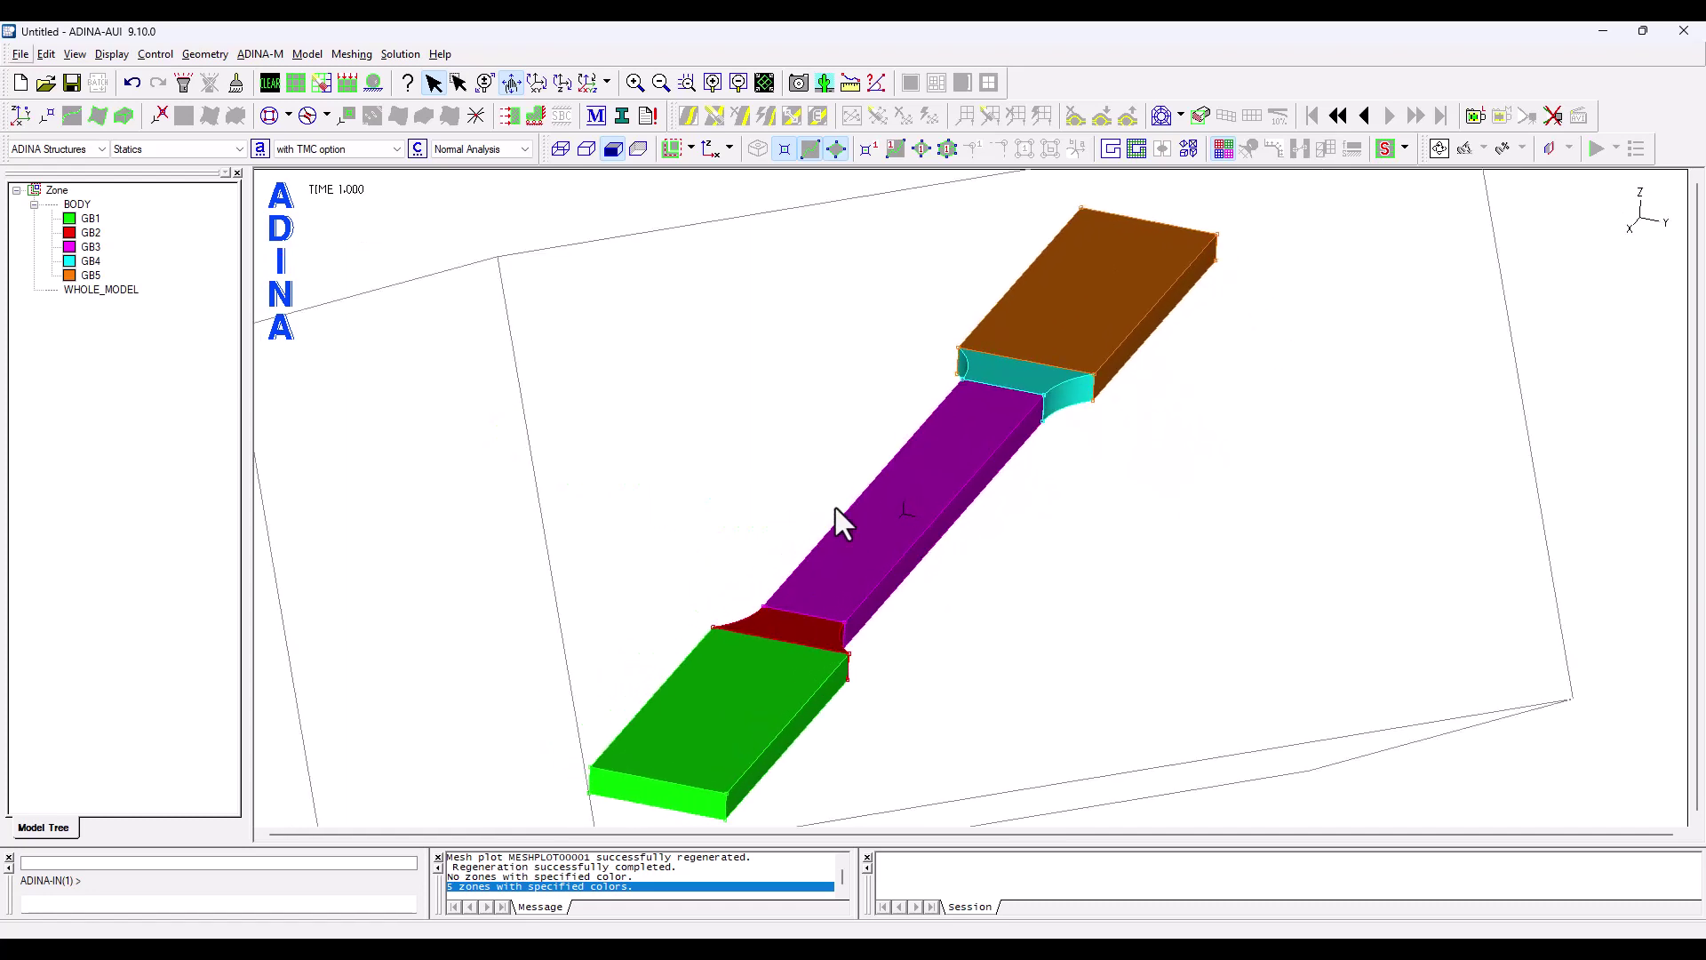
drag(809, 569, 1267, 475)
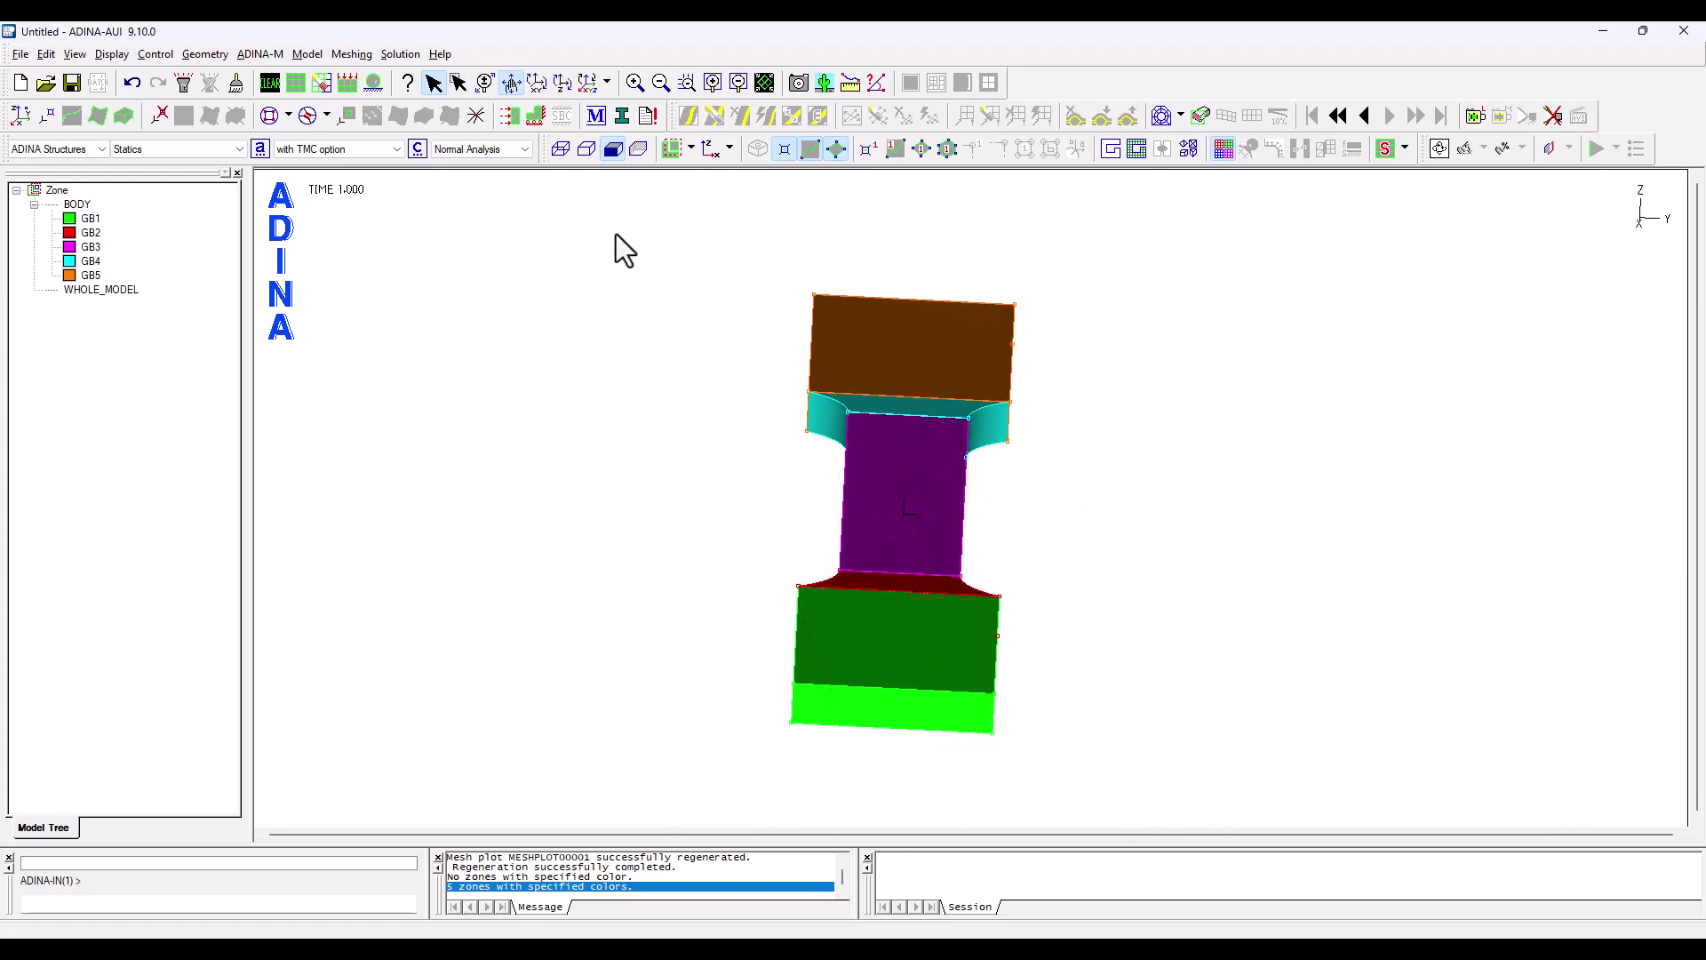
click(354, 54)
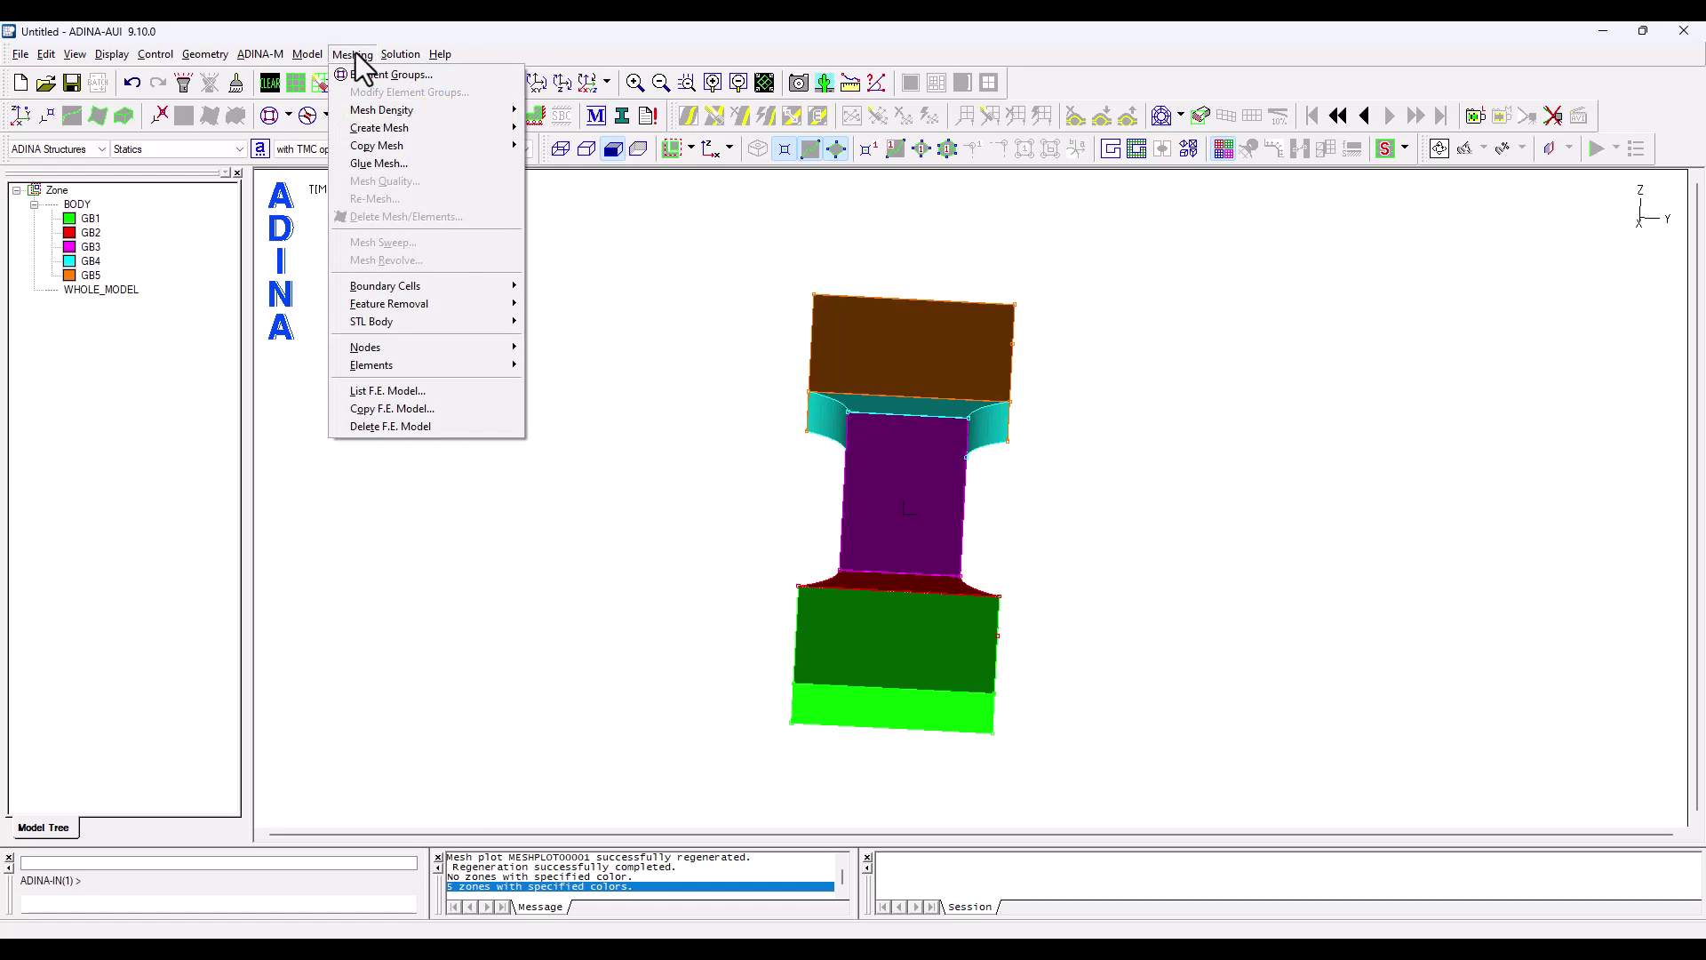
- Give bodies 1–5 a body mesh density with element edge length 2
mouse_move(400, 109)
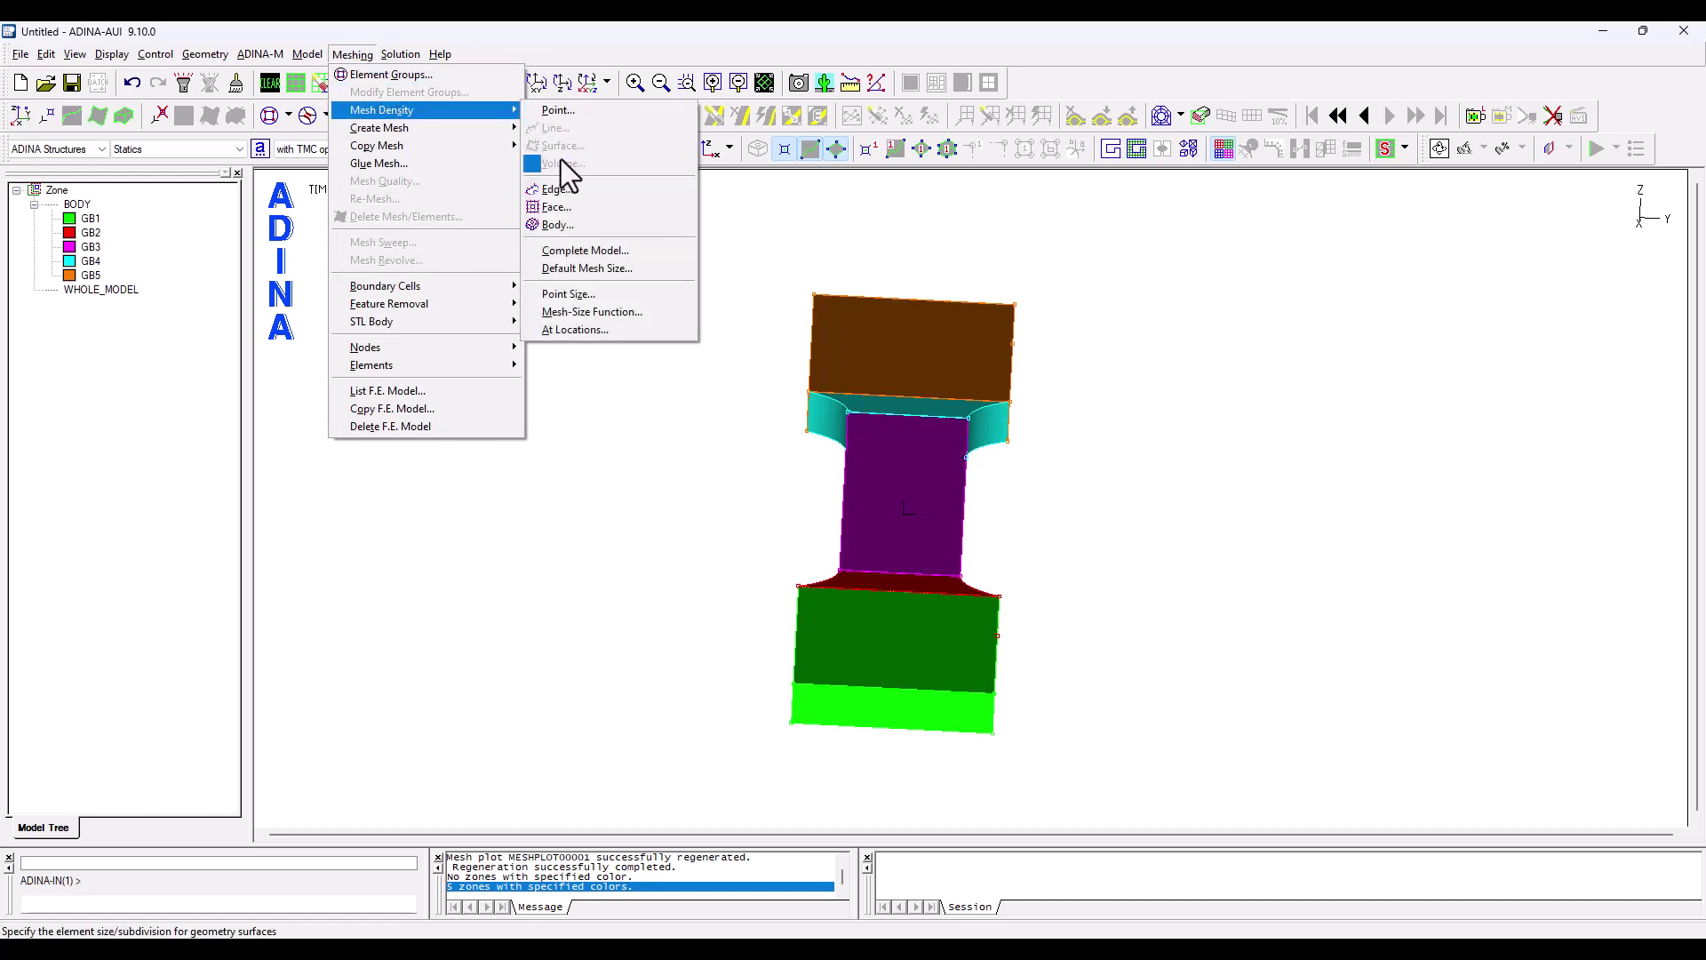
click(574, 226)
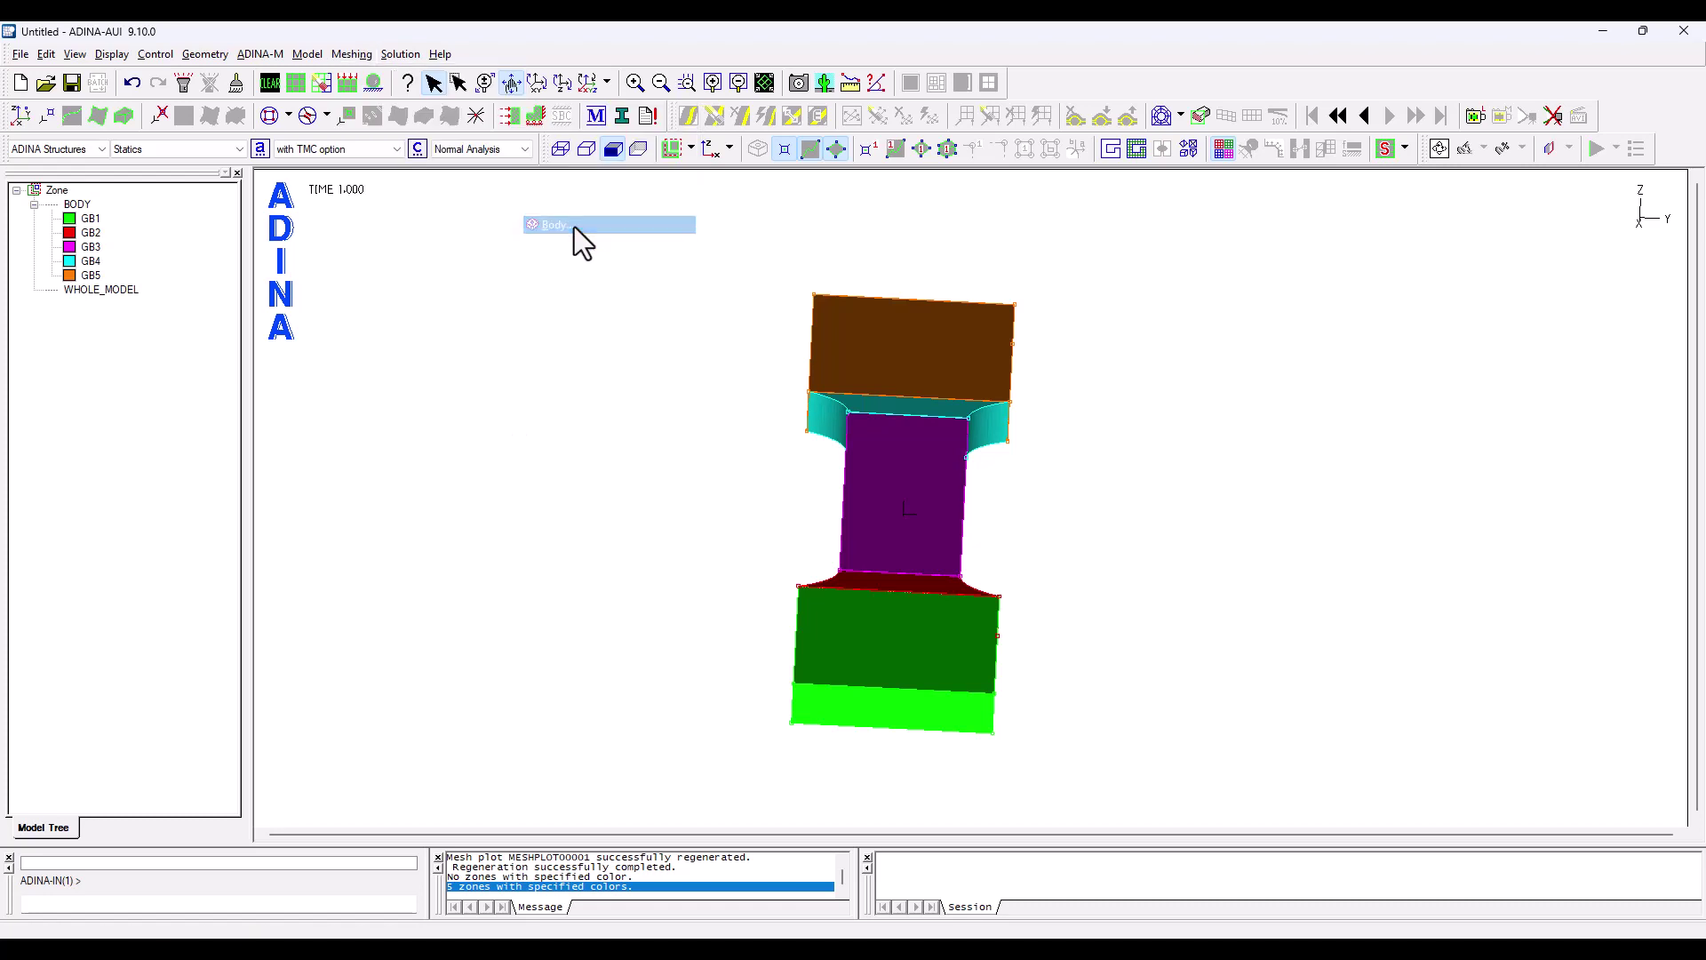
drag(850, 334, 530, 245)
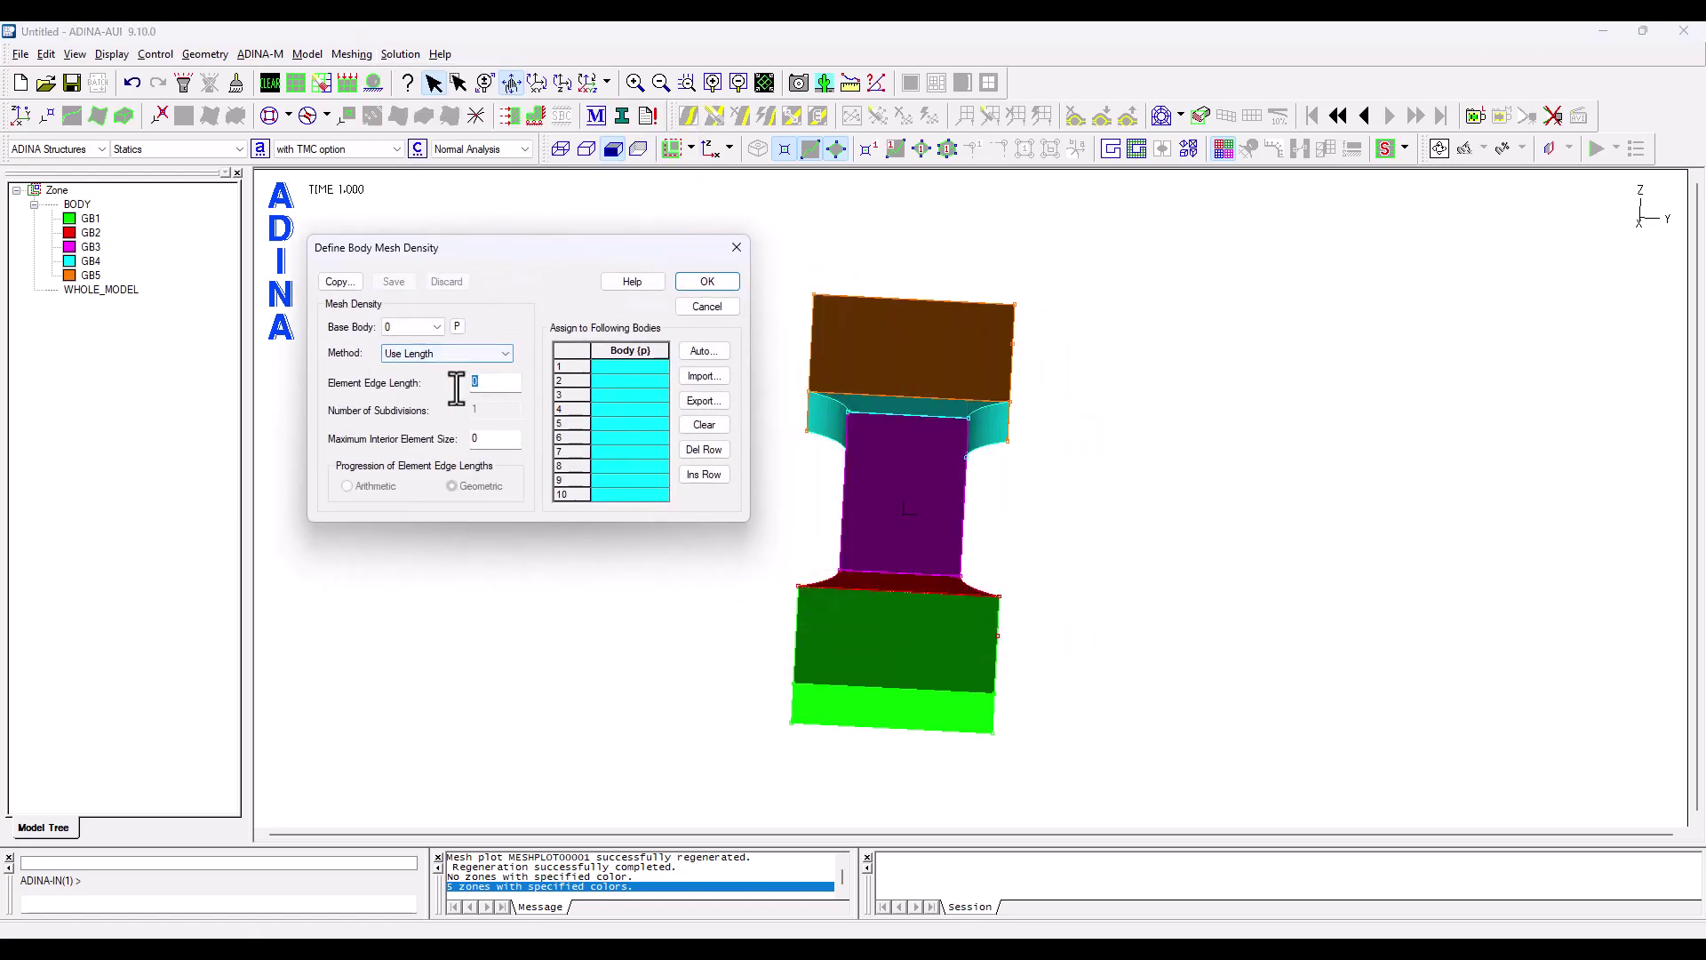
double_click(476, 382)
text(2)
click(623, 368)
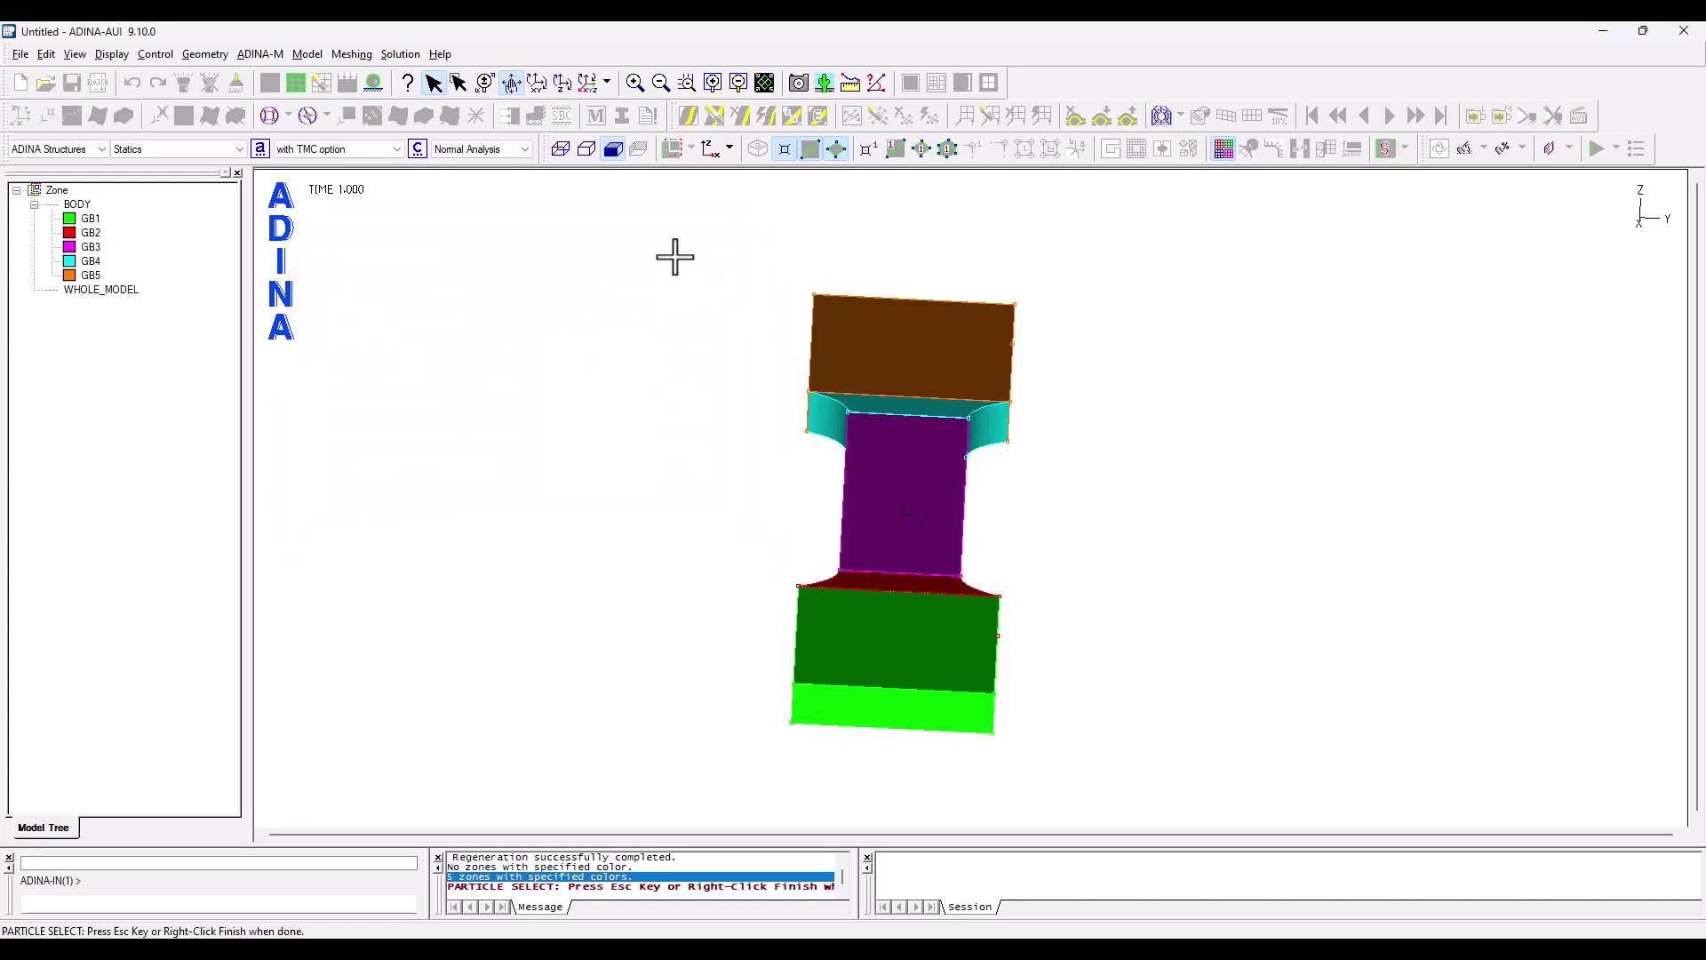
drag(674, 255, 993, 692)
right_click(1135, 472)
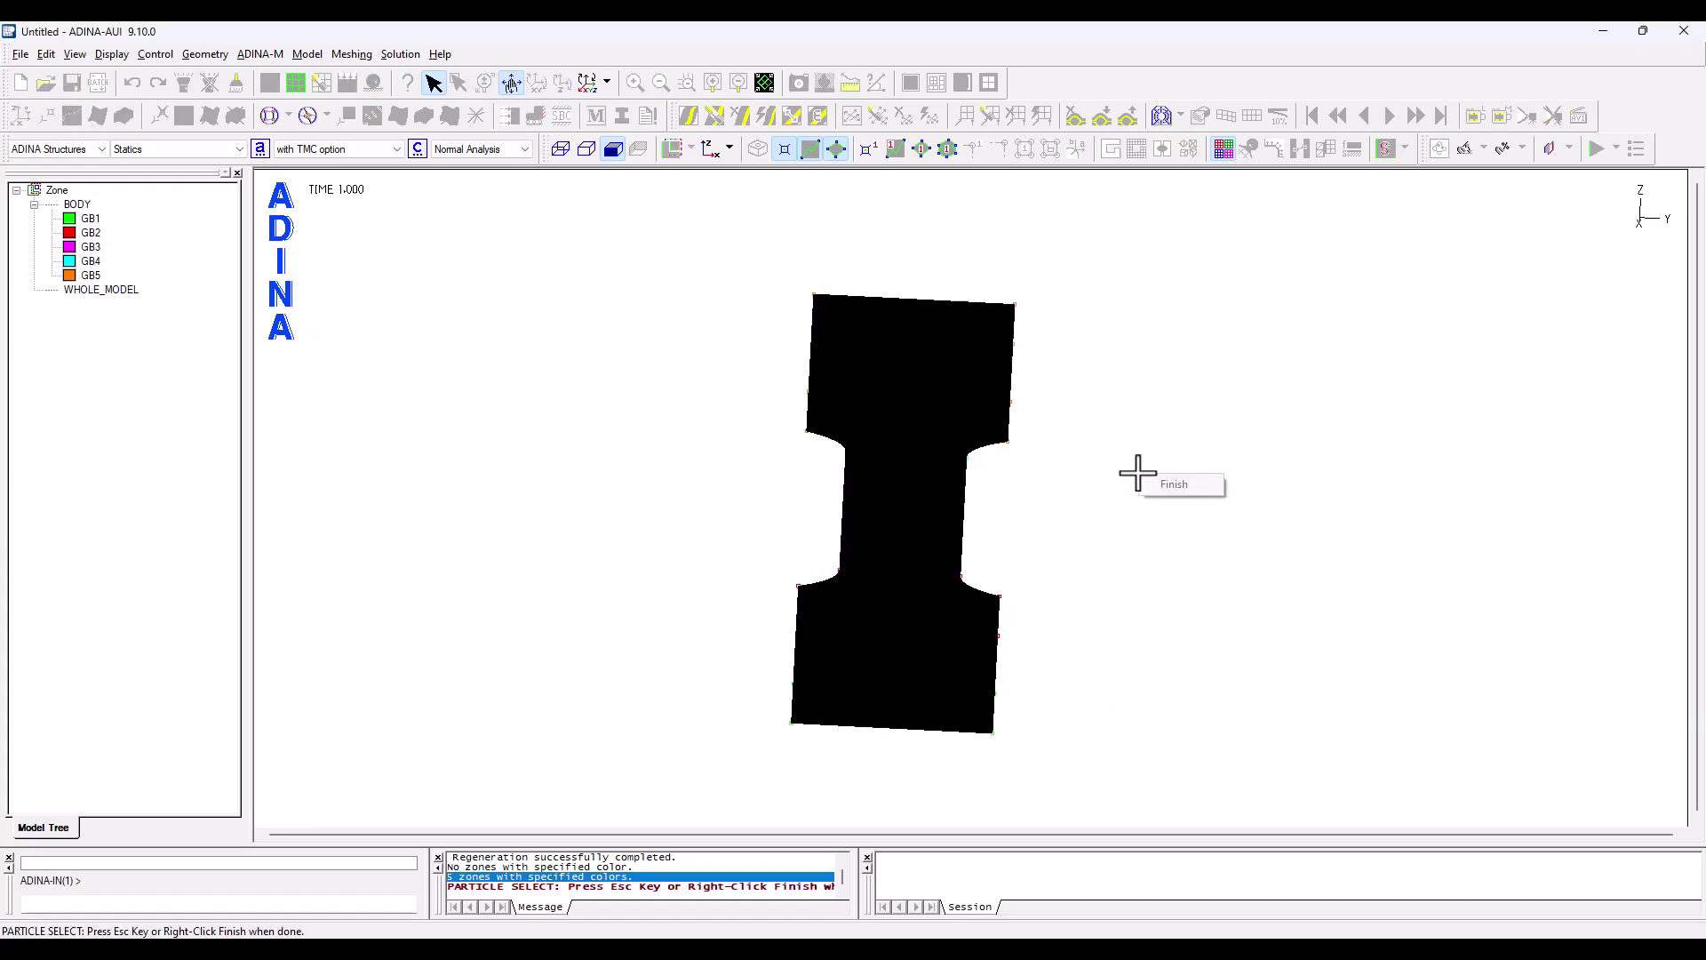
click(1171, 483)
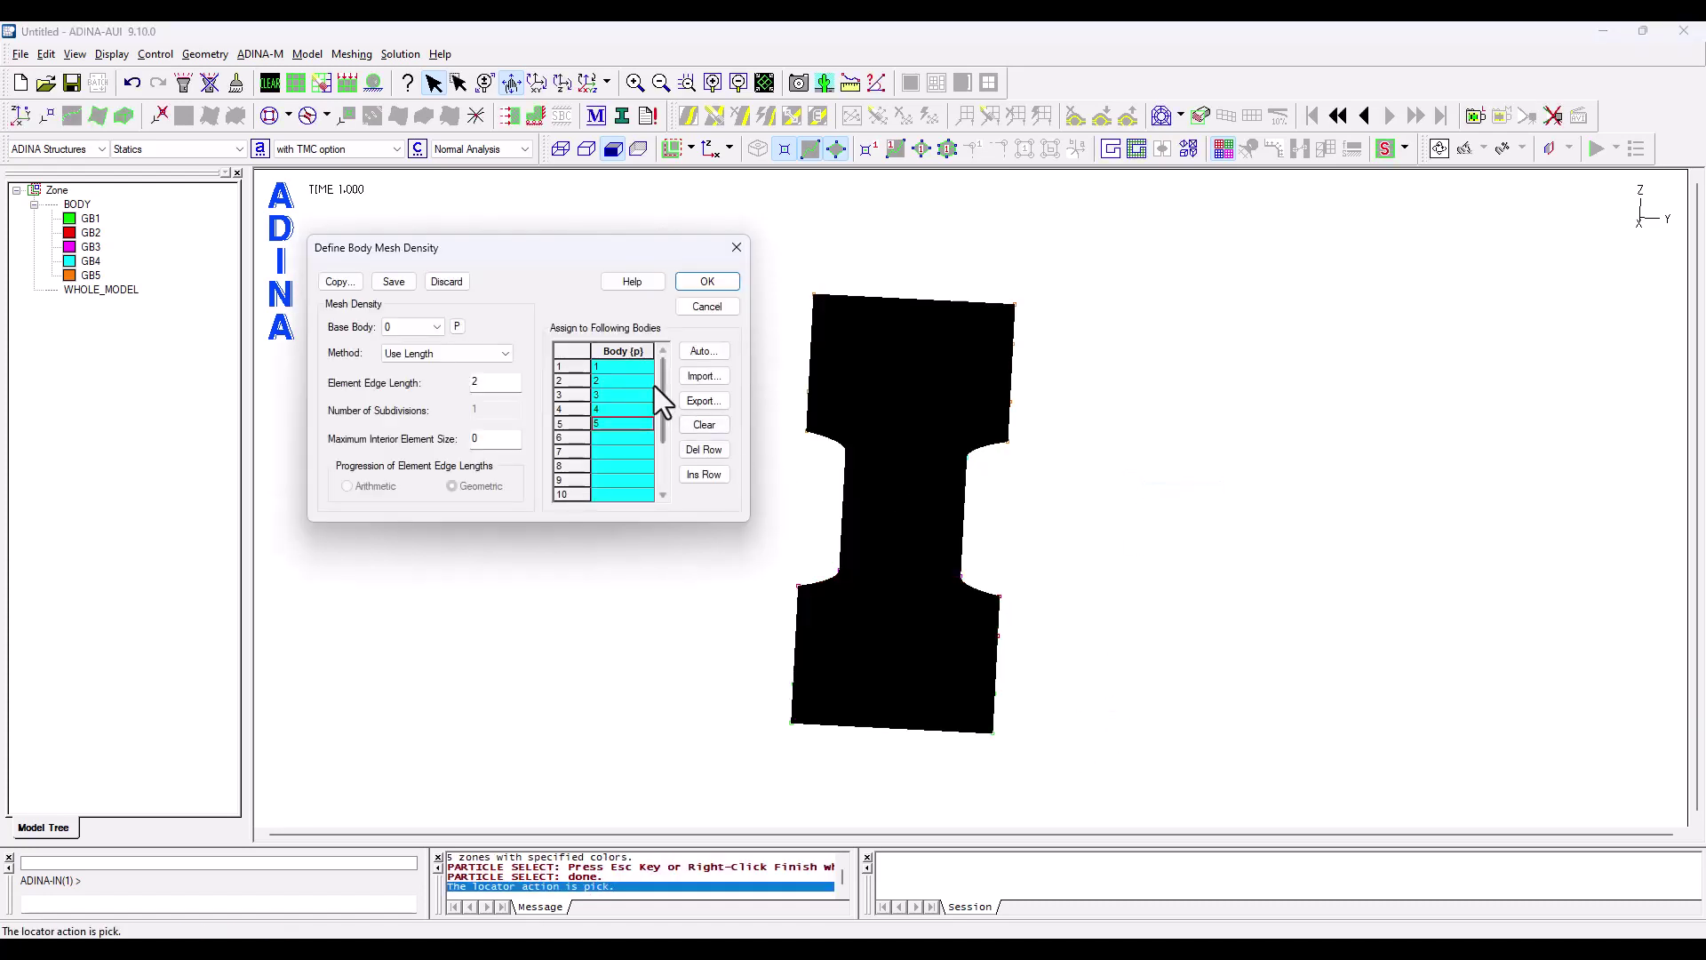
click(394, 281)
click(704, 282)
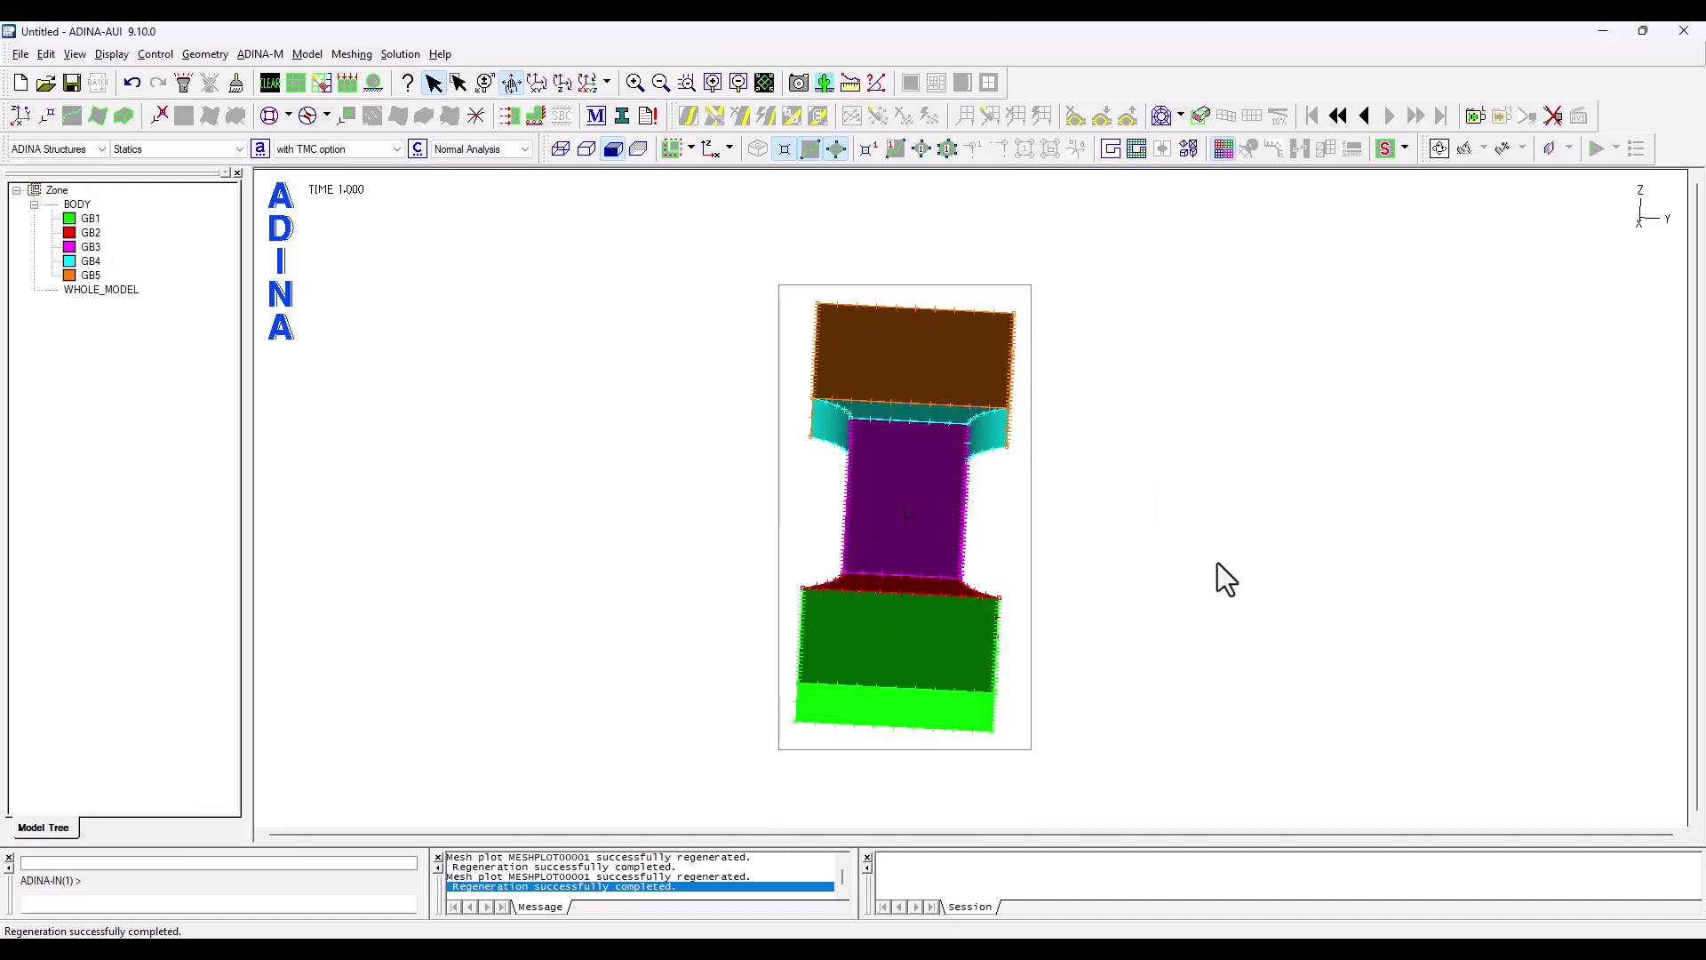
- Start edge mesh density and show the model as a wireframe with labelled edges
click(359, 60)
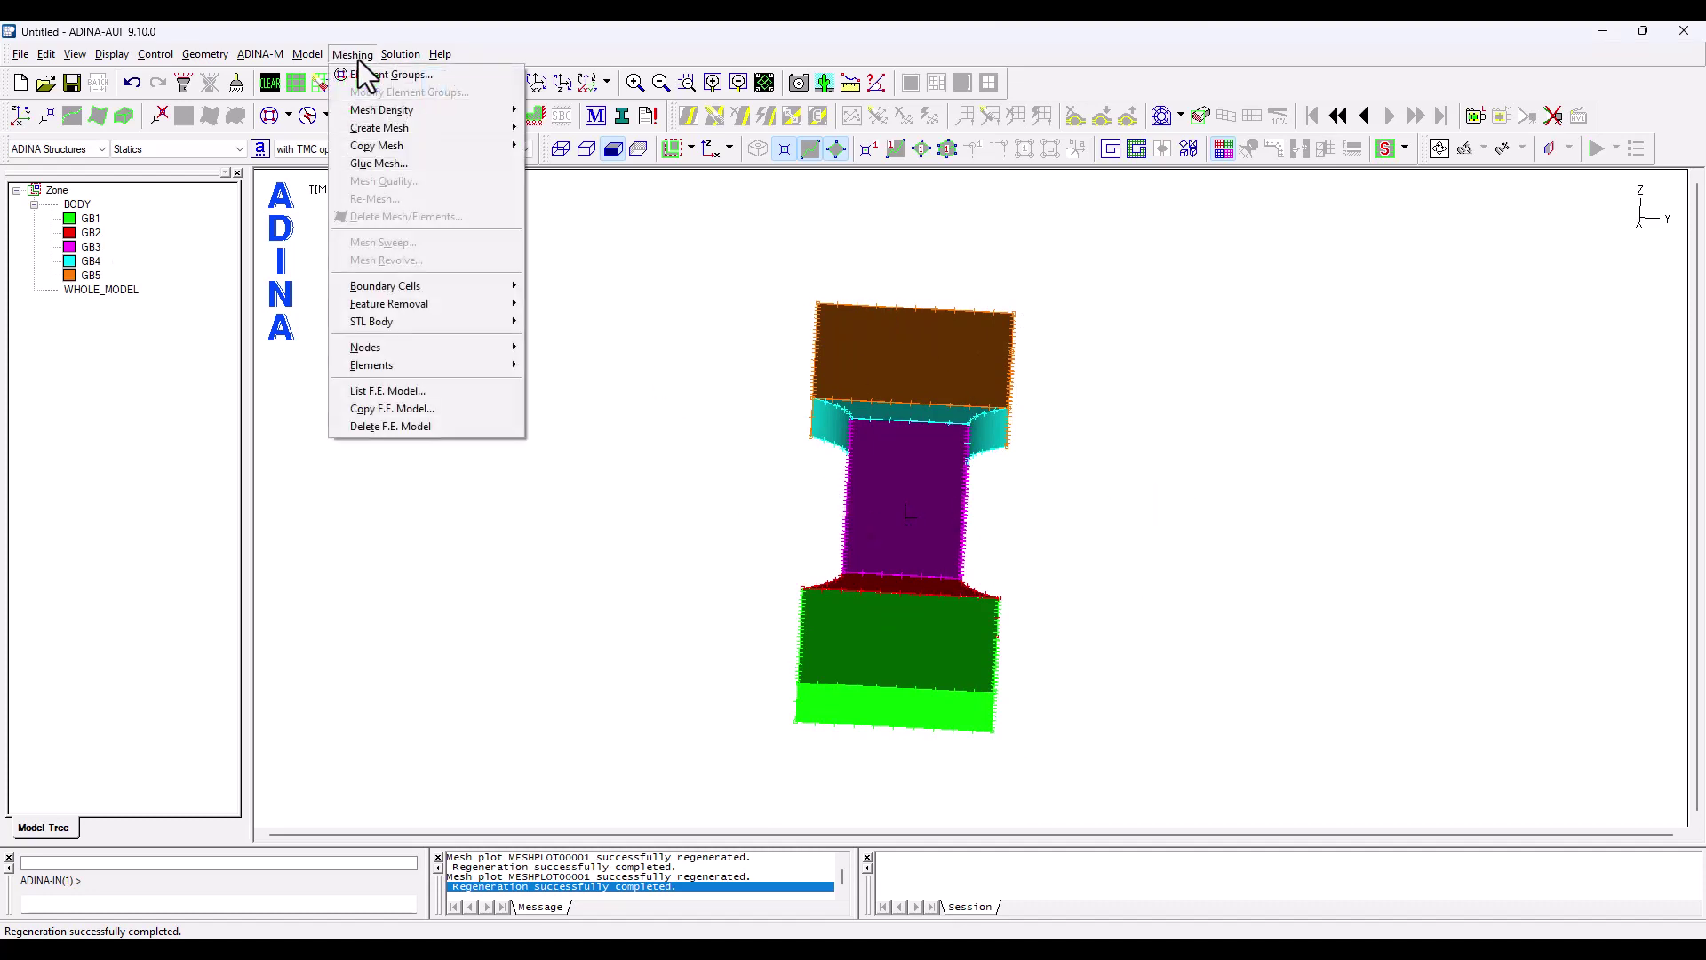
mouse_move(381, 114)
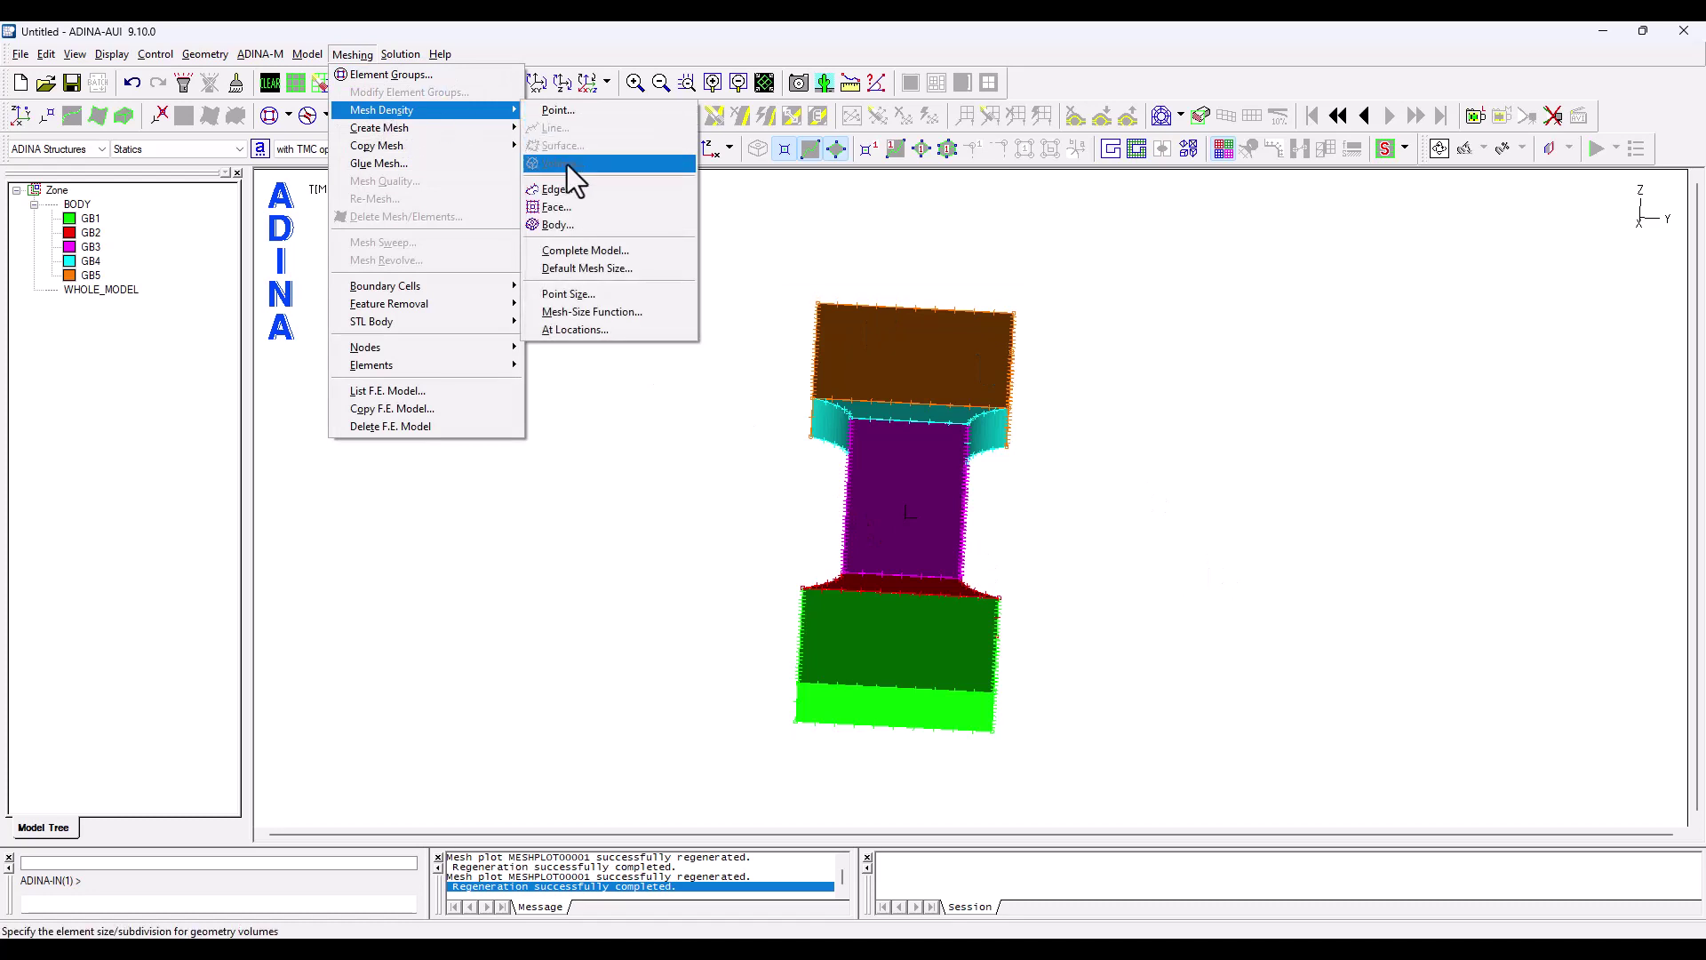
click(568, 188)
drag(896, 336, 518, 264)
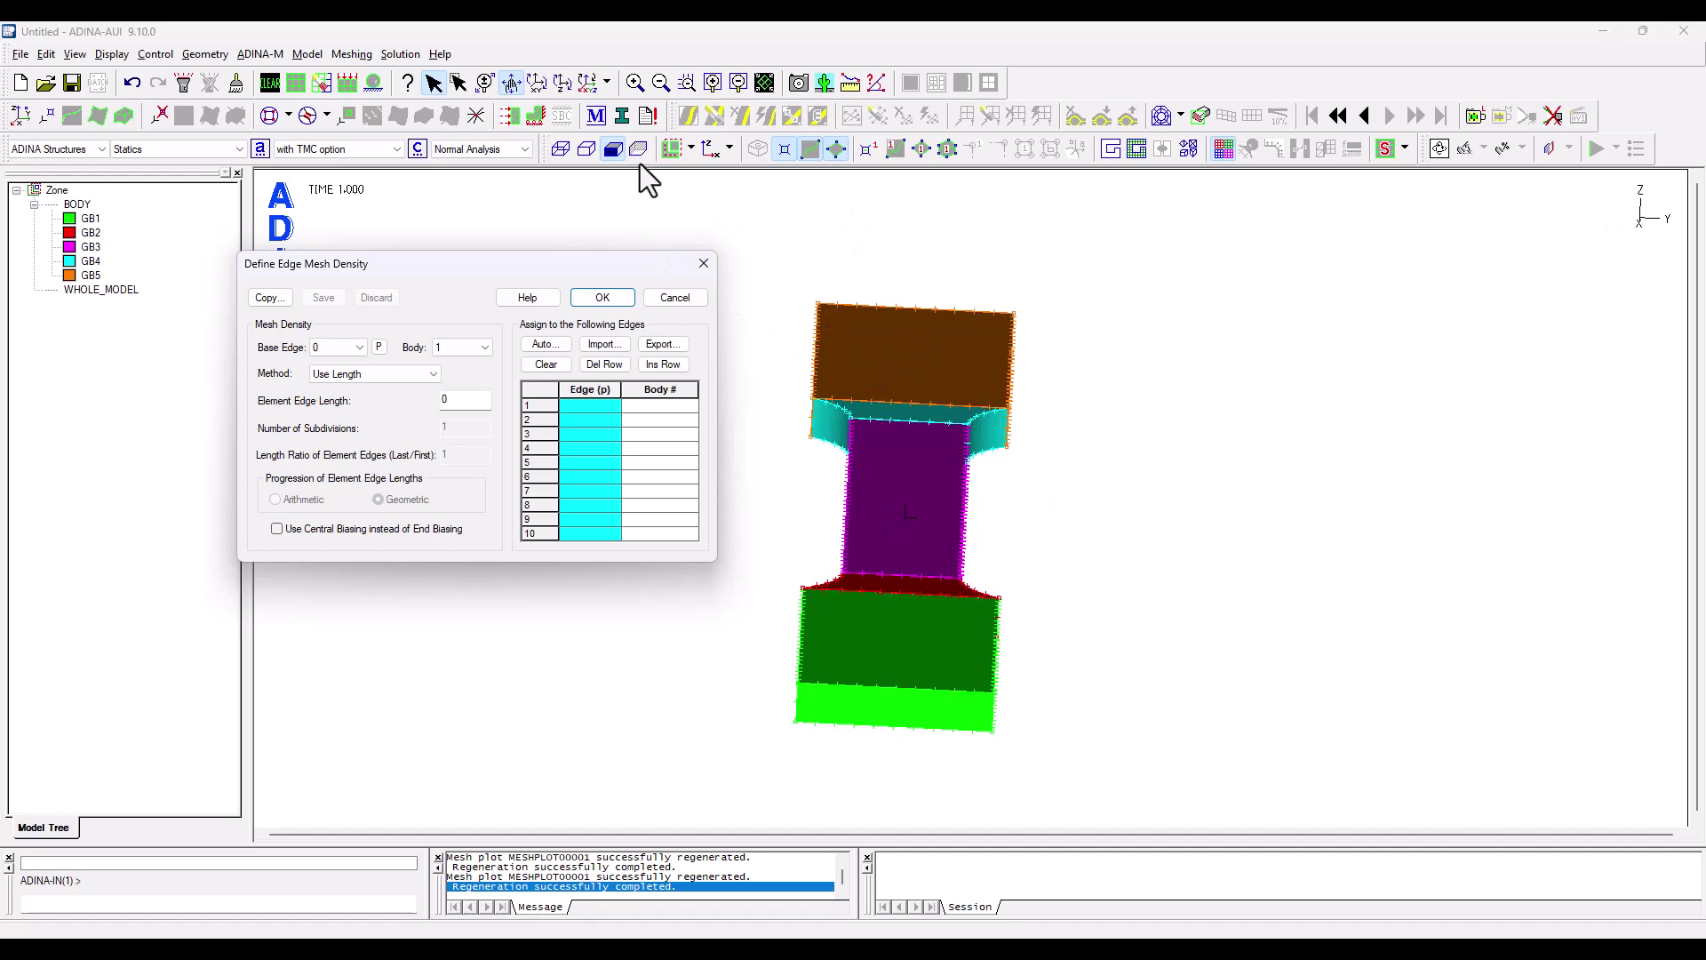
click(563, 151)
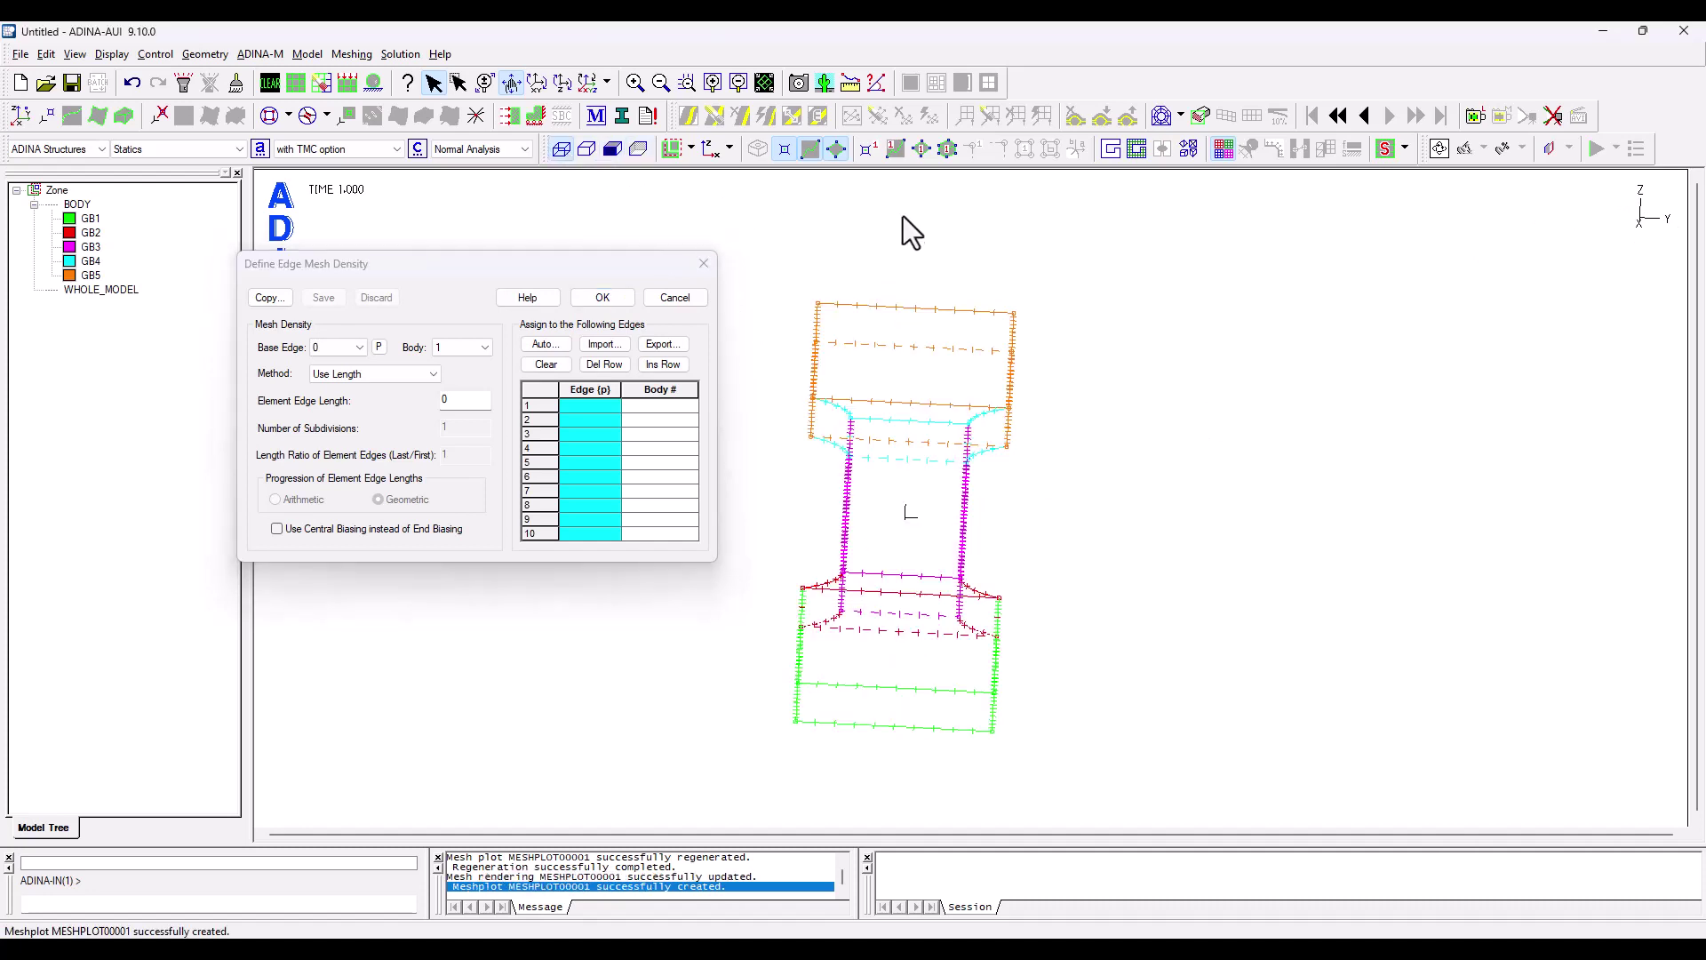
click(894, 153)
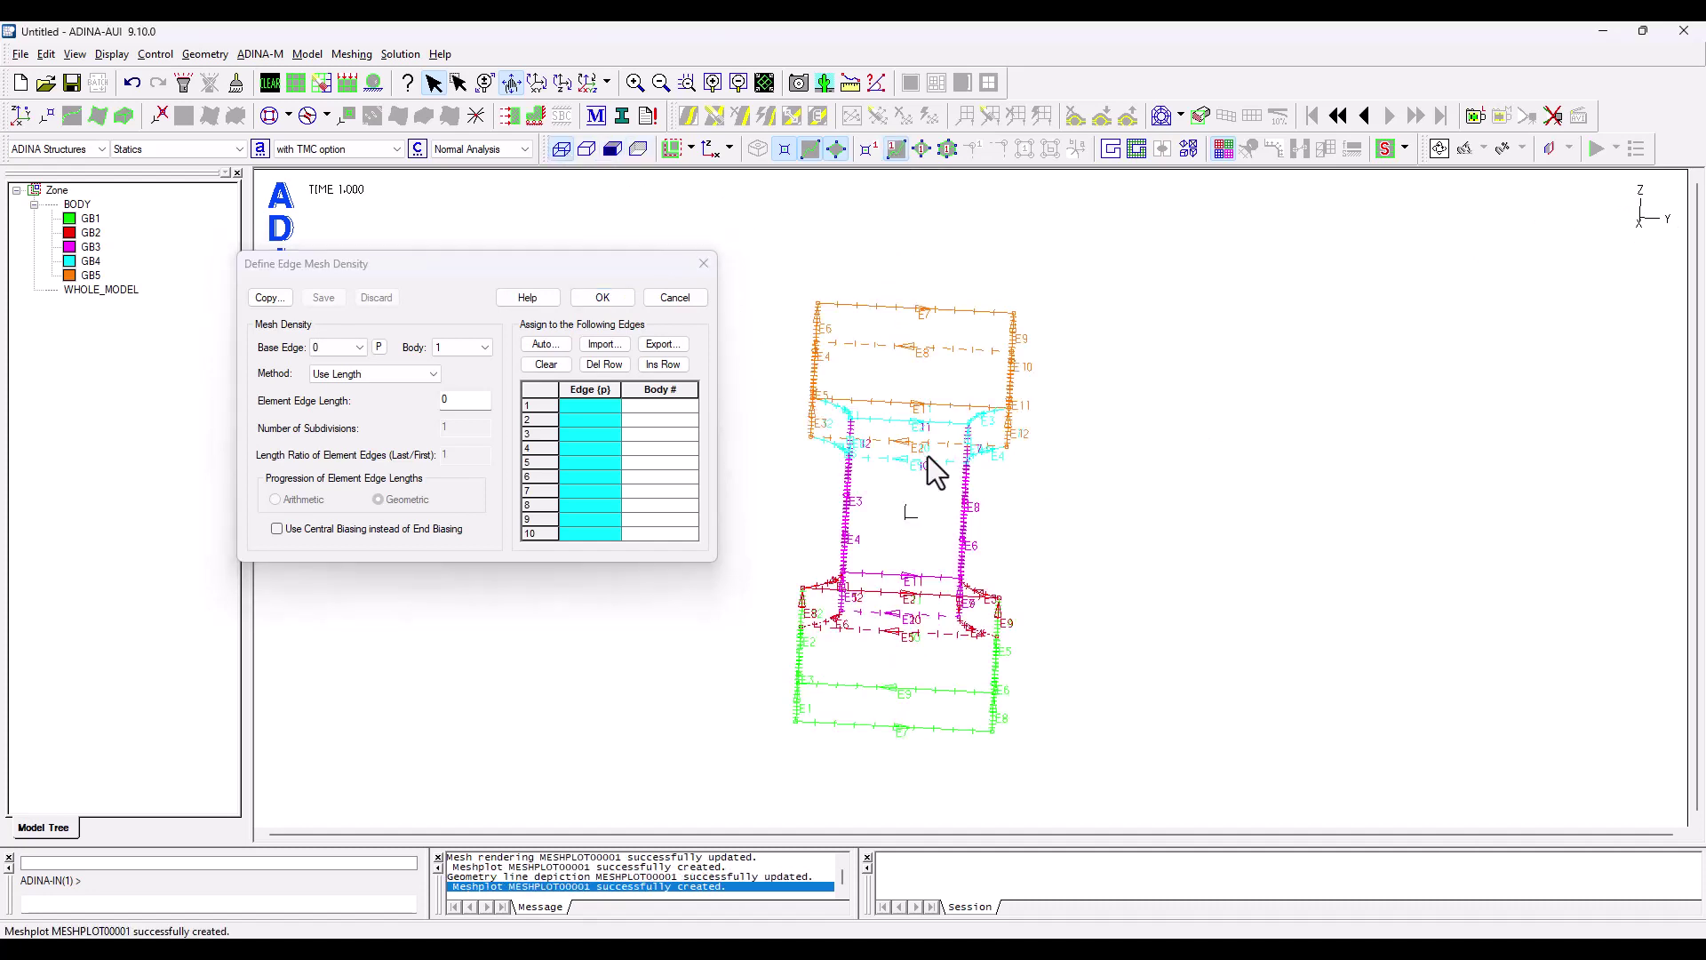
drag(911, 464, 1028, 423)
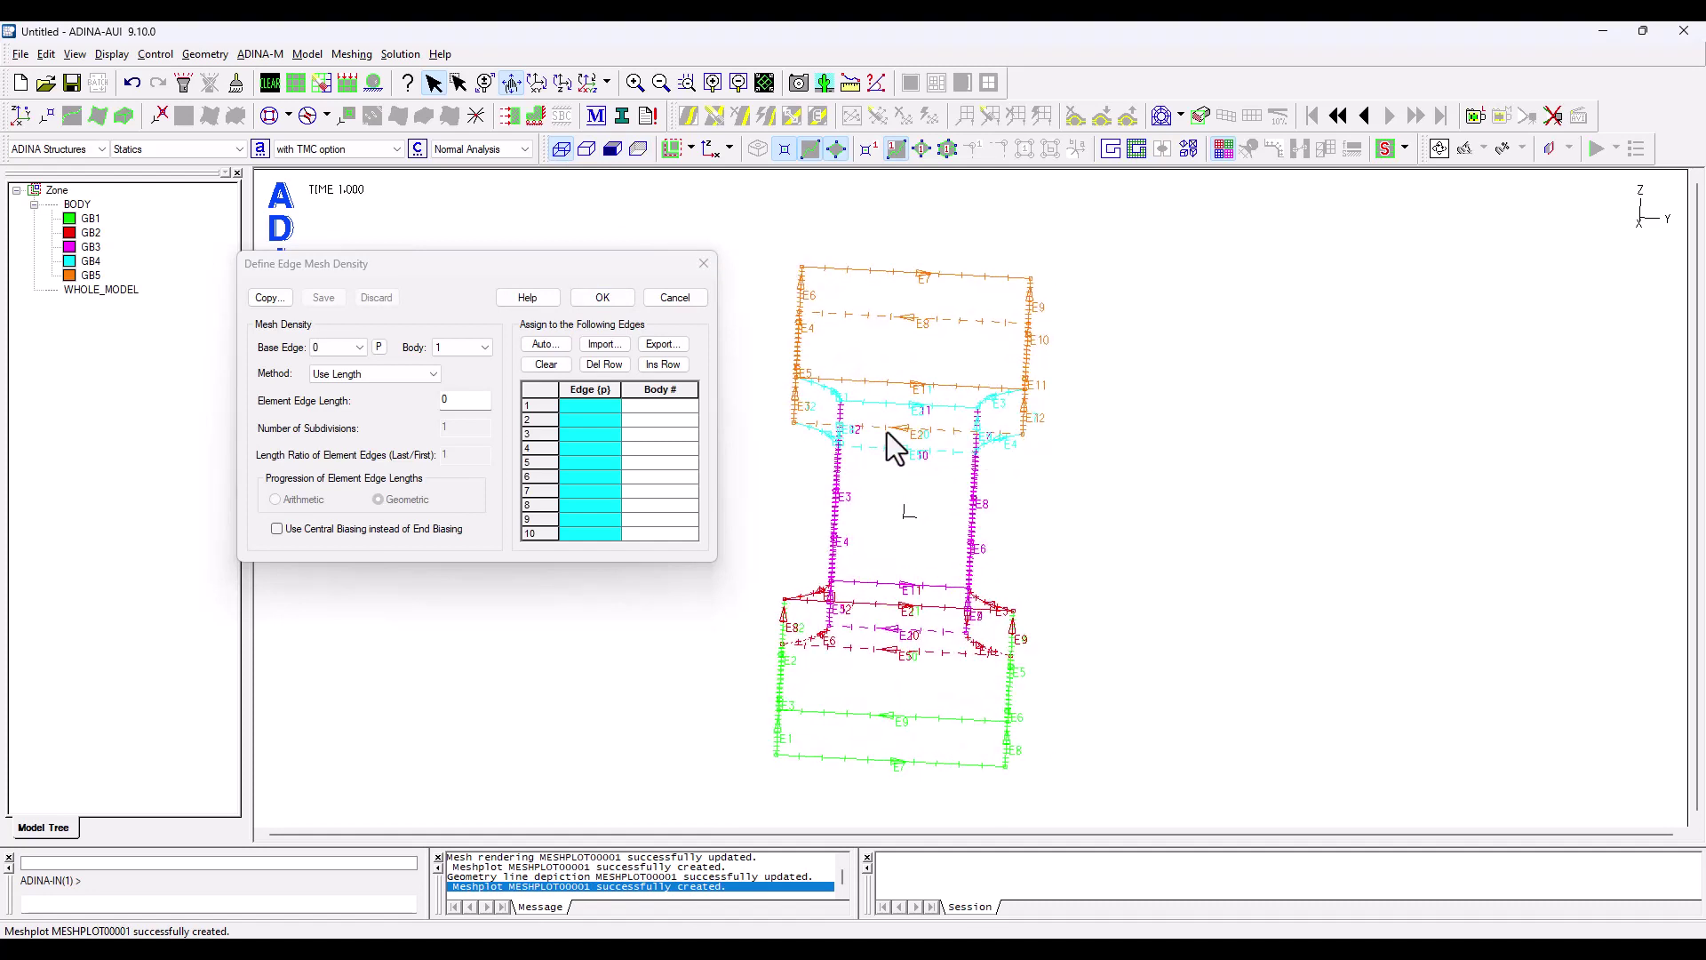
- Set 10 subdivisions on the 20 picked specimen edges and apply
click(389, 376)
click(364, 407)
click(458, 428)
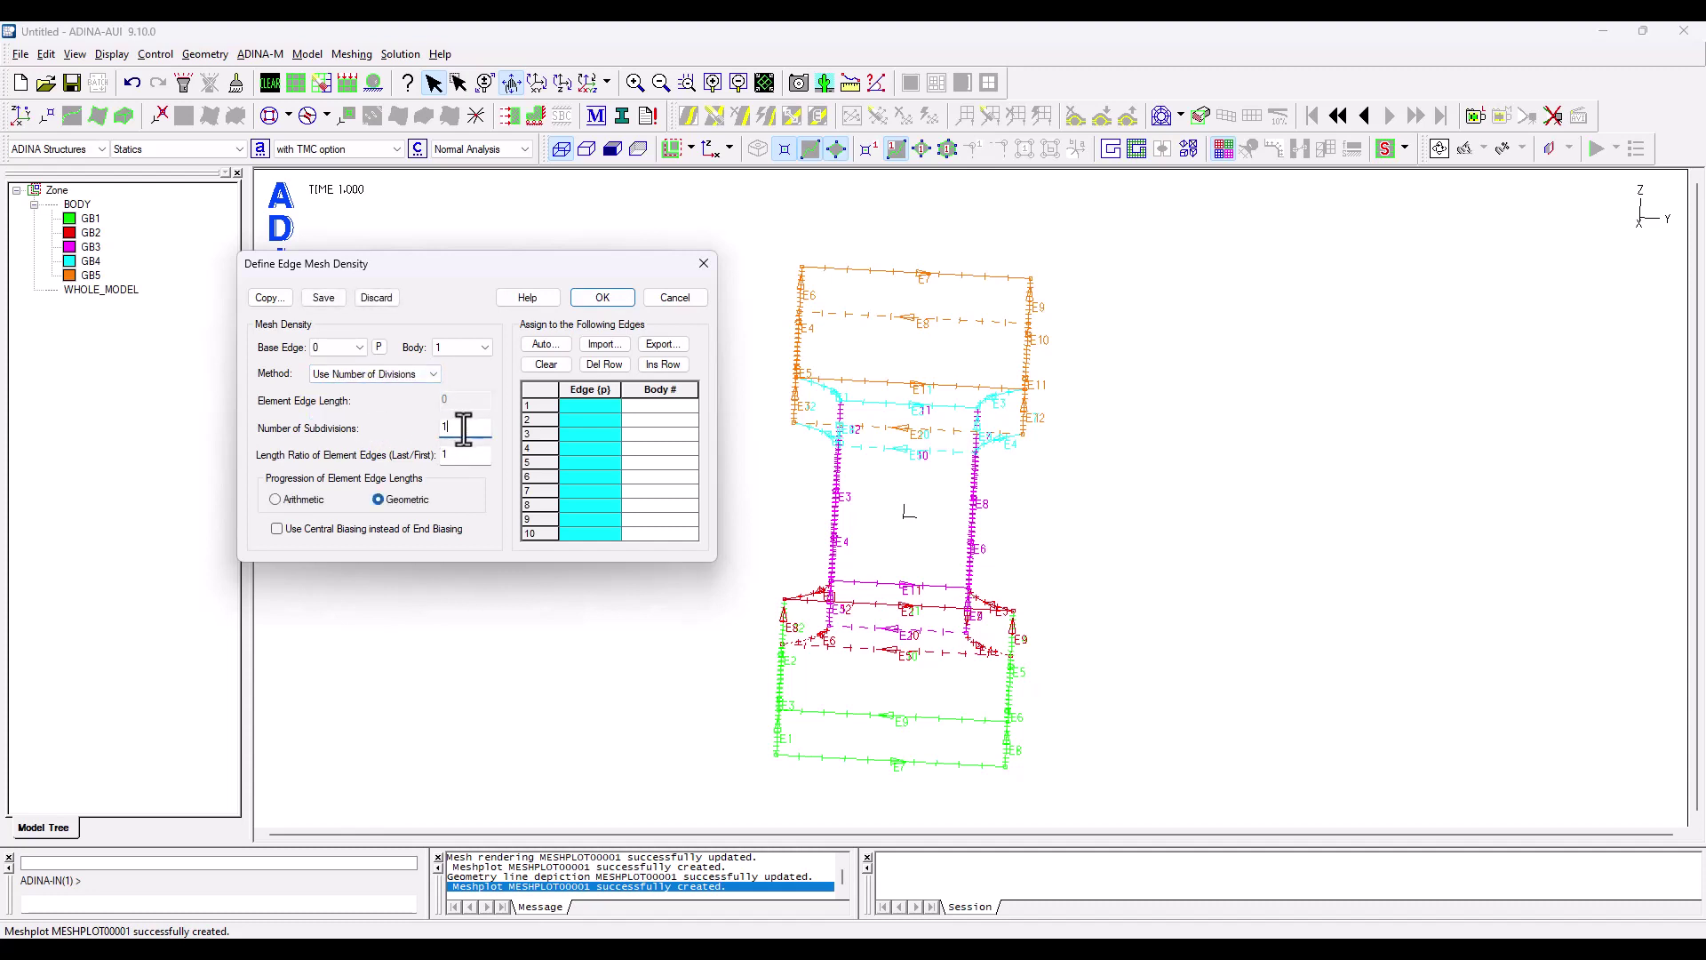
text(0)
click(583, 406)
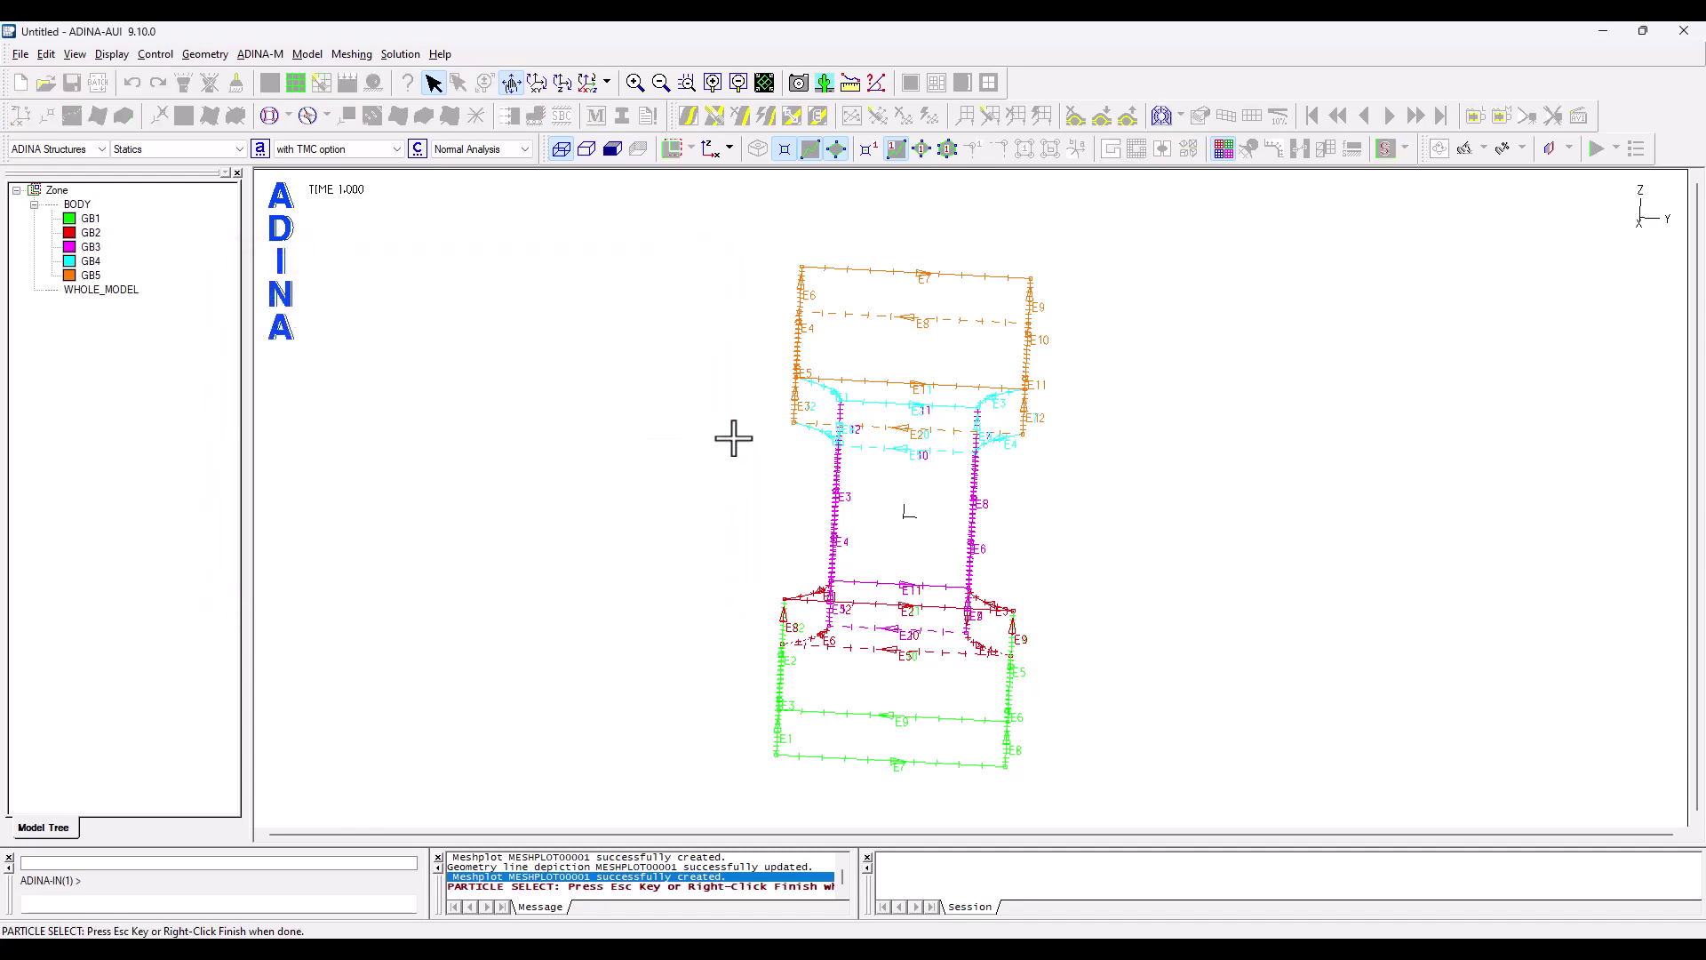
drag(712, 237, 869, 789)
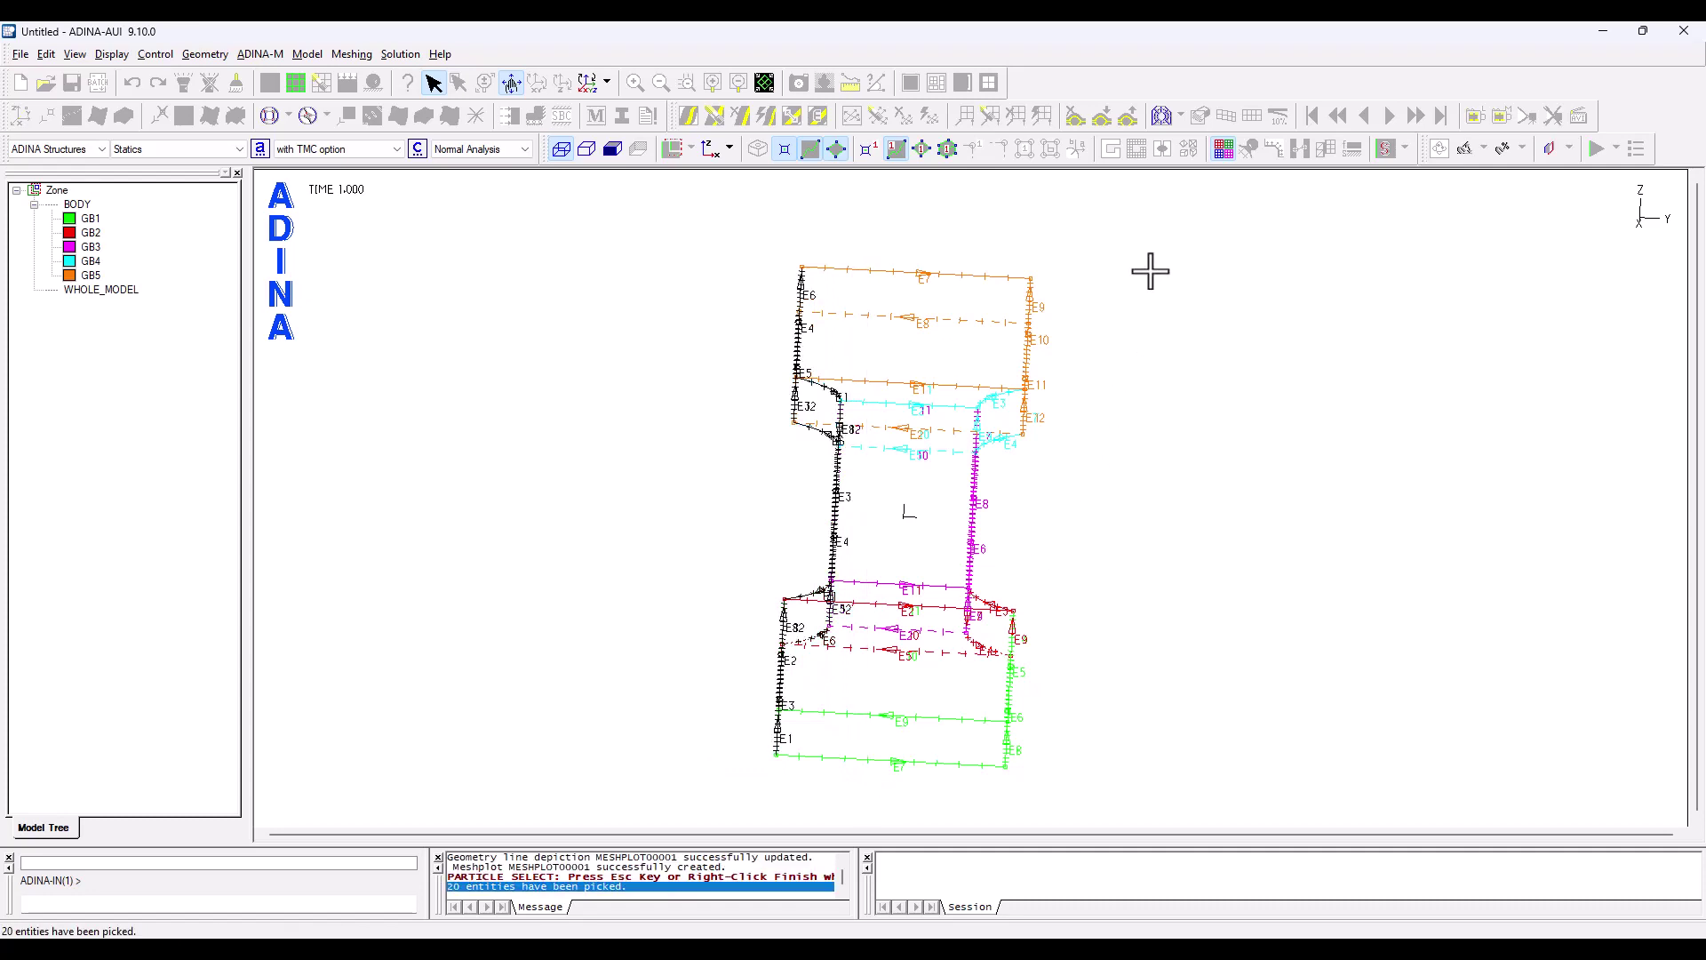
drag(1150, 243, 954, 799)
right_click(514, 351)
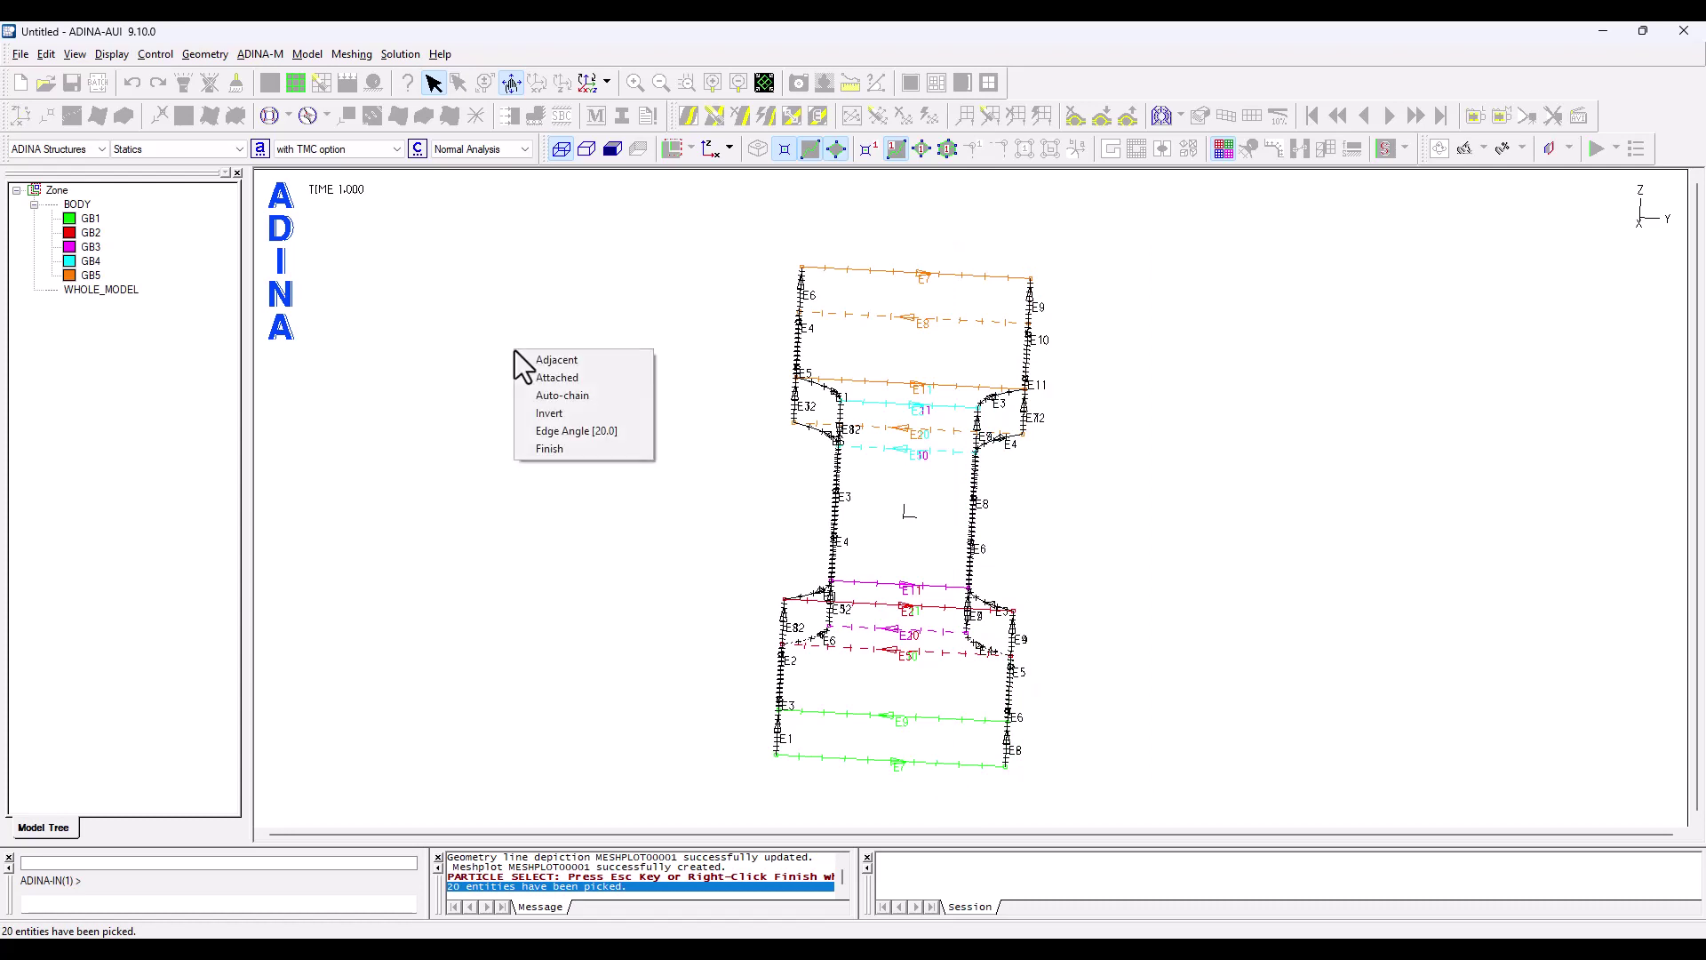
click(547, 414)
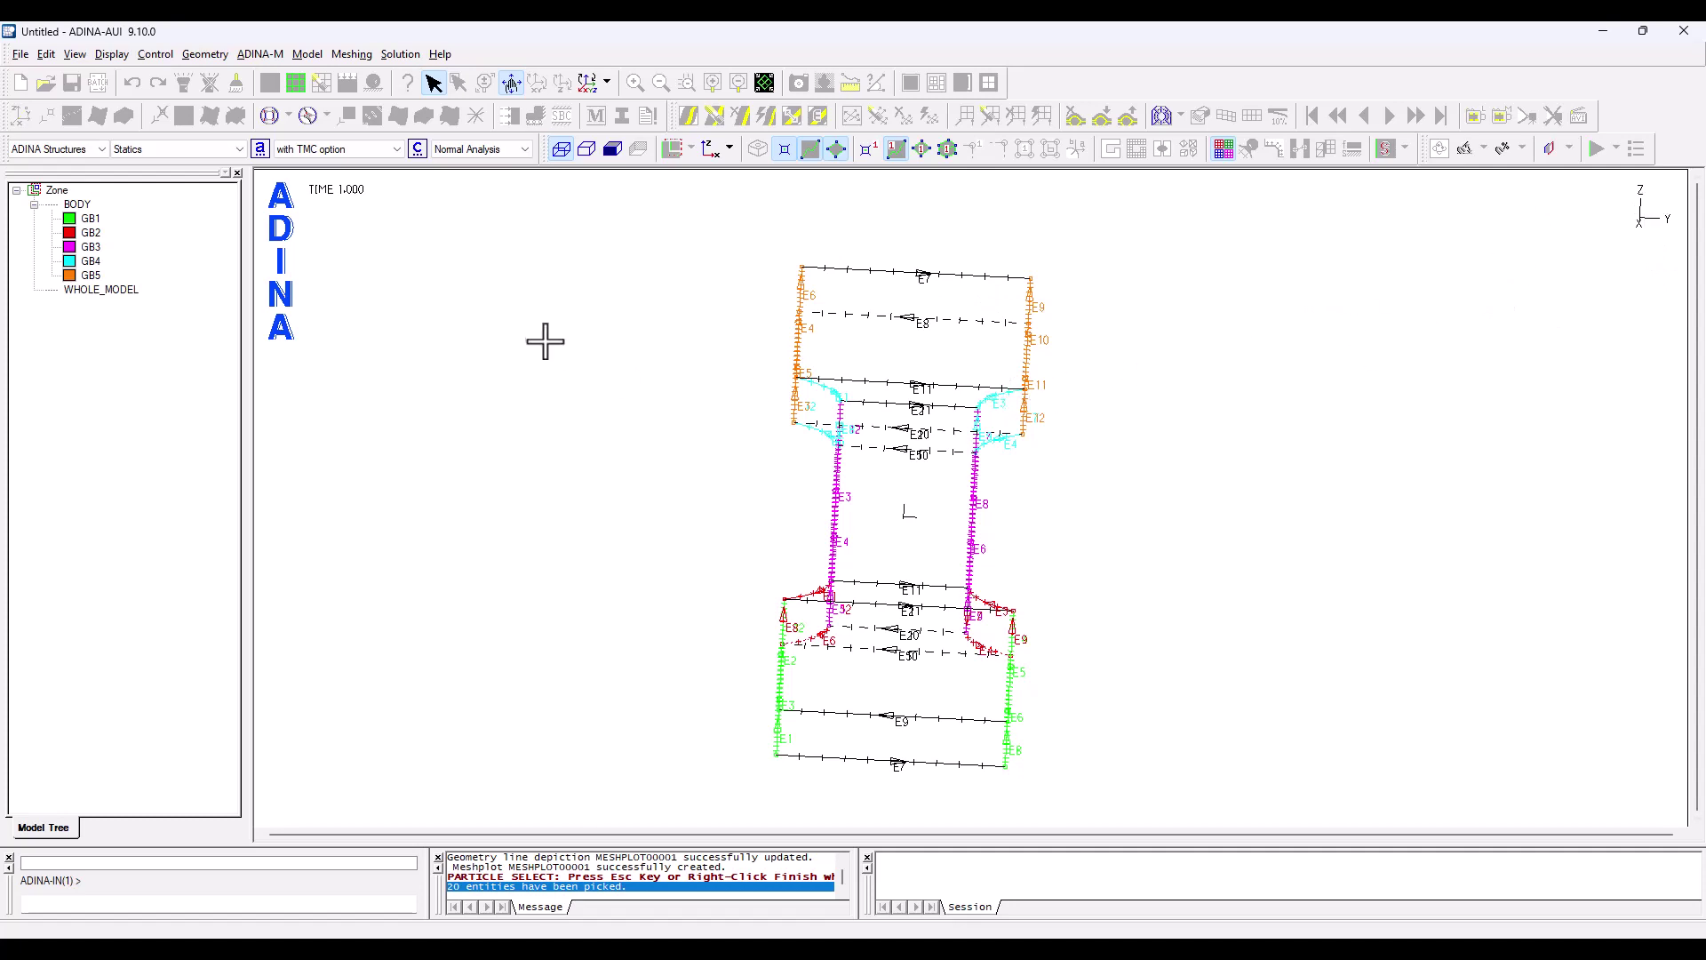
right_click(522, 318)
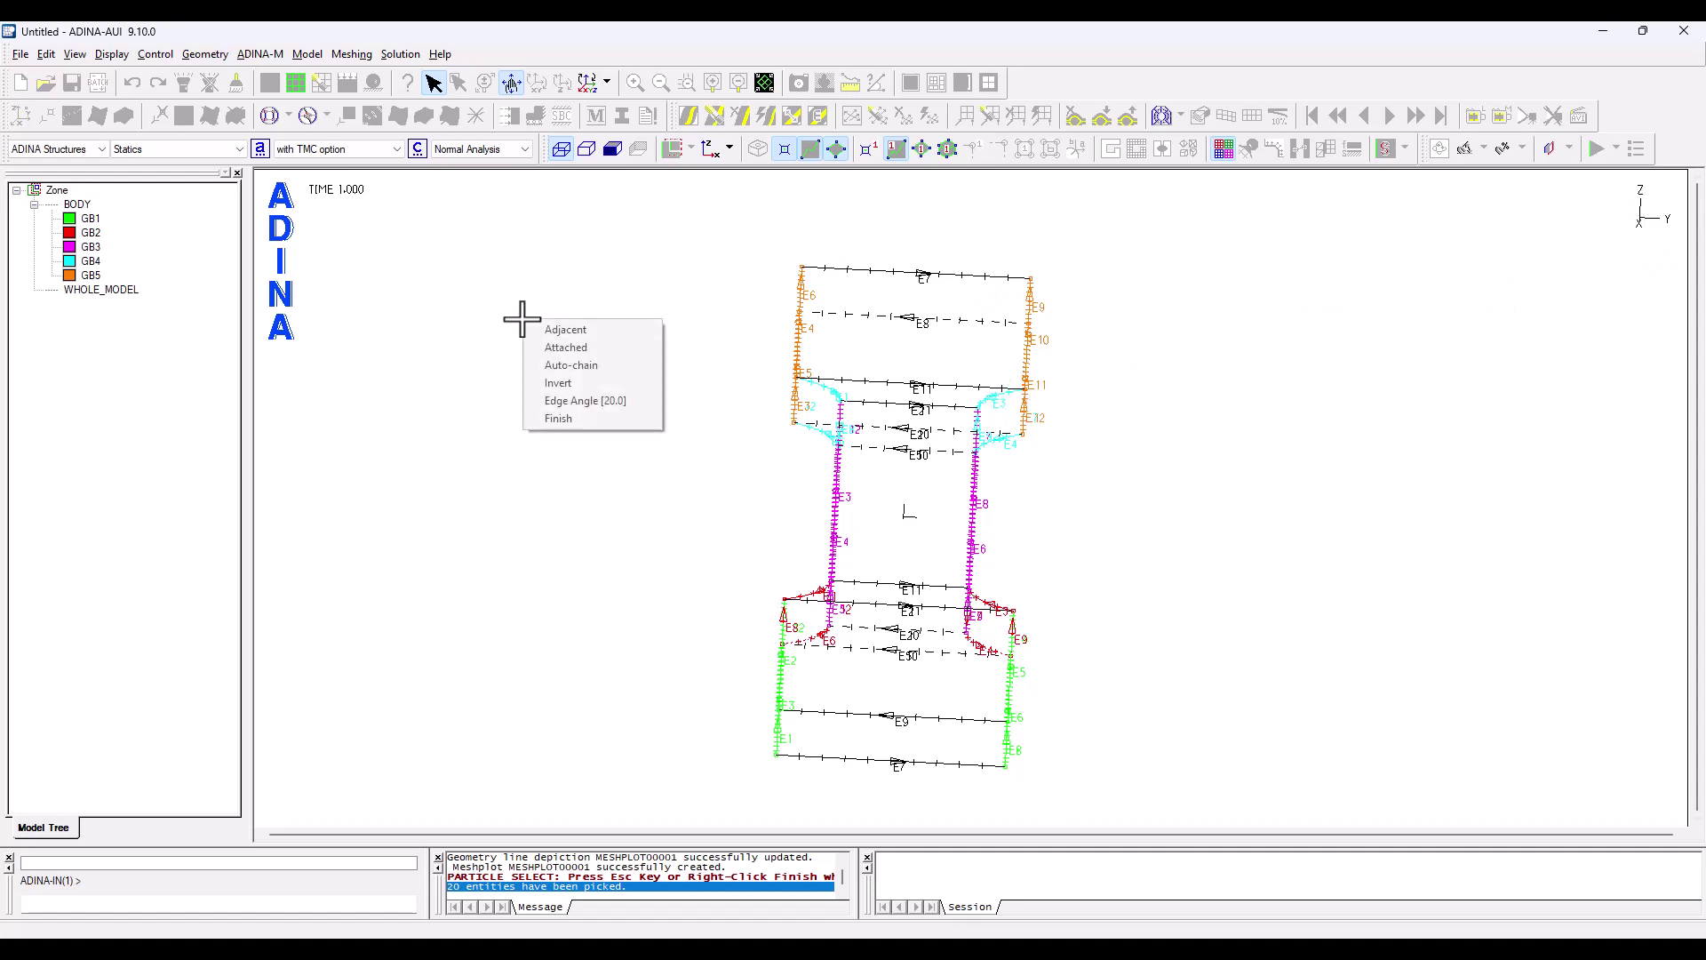
click(562, 418)
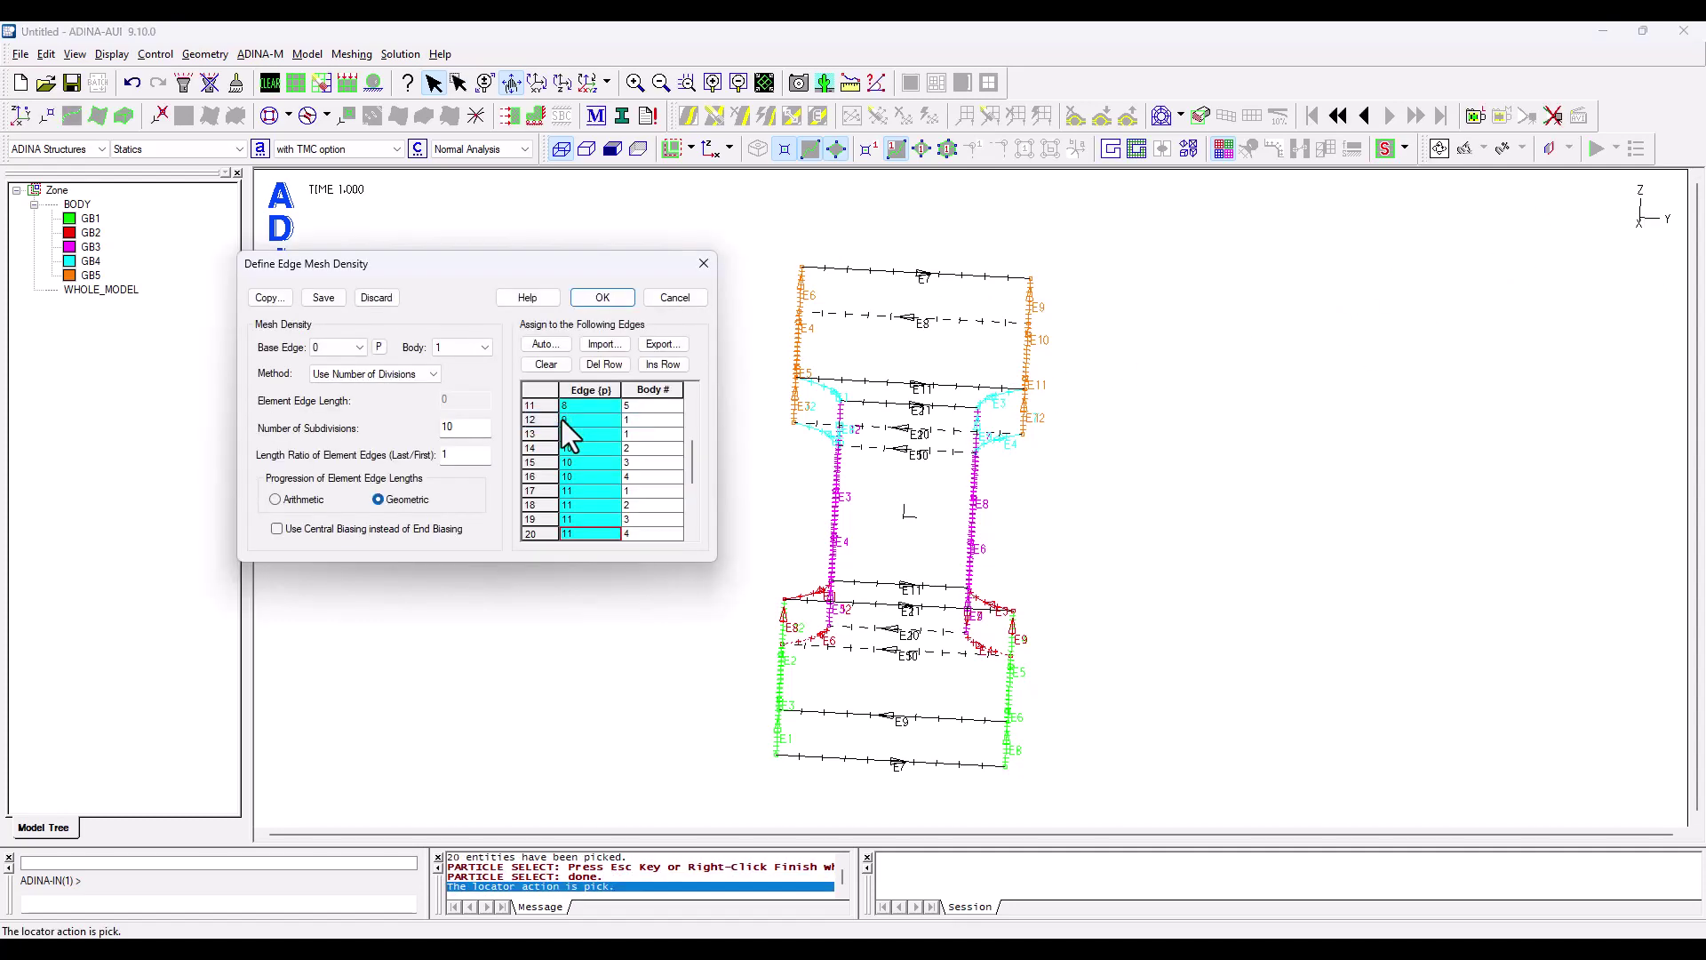
click(600, 298)
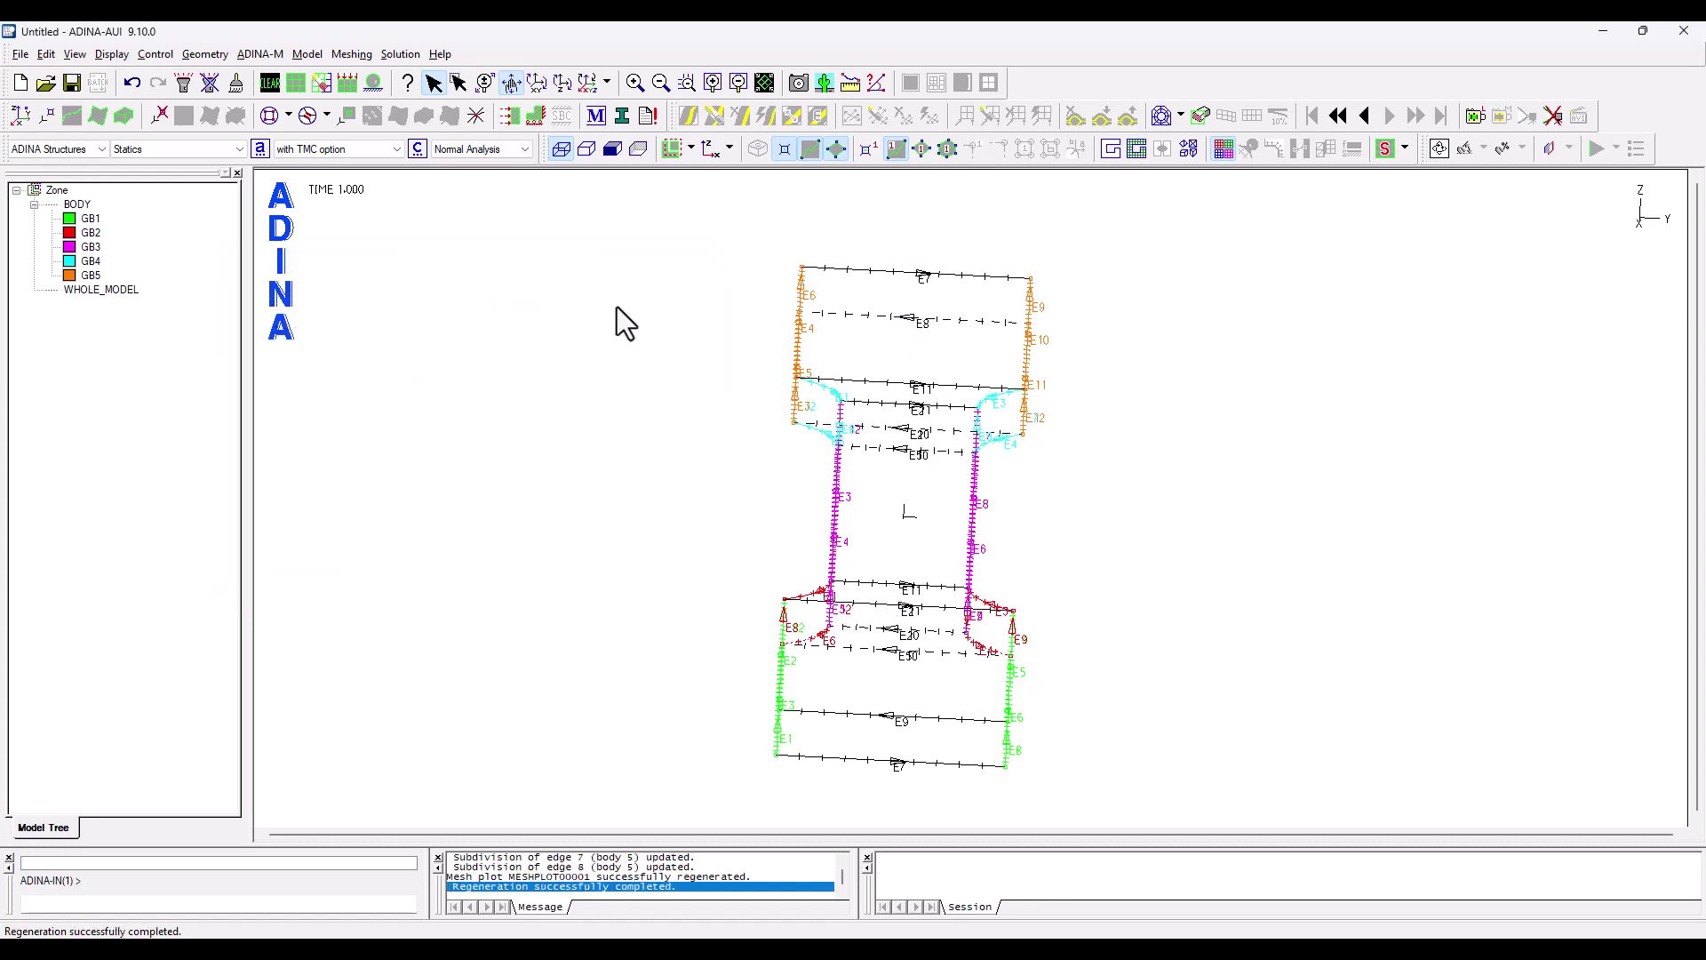
- Restore shaded display and configure body meshing: 20-node solids, new group 1, check all generated nodes
click(892, 151)
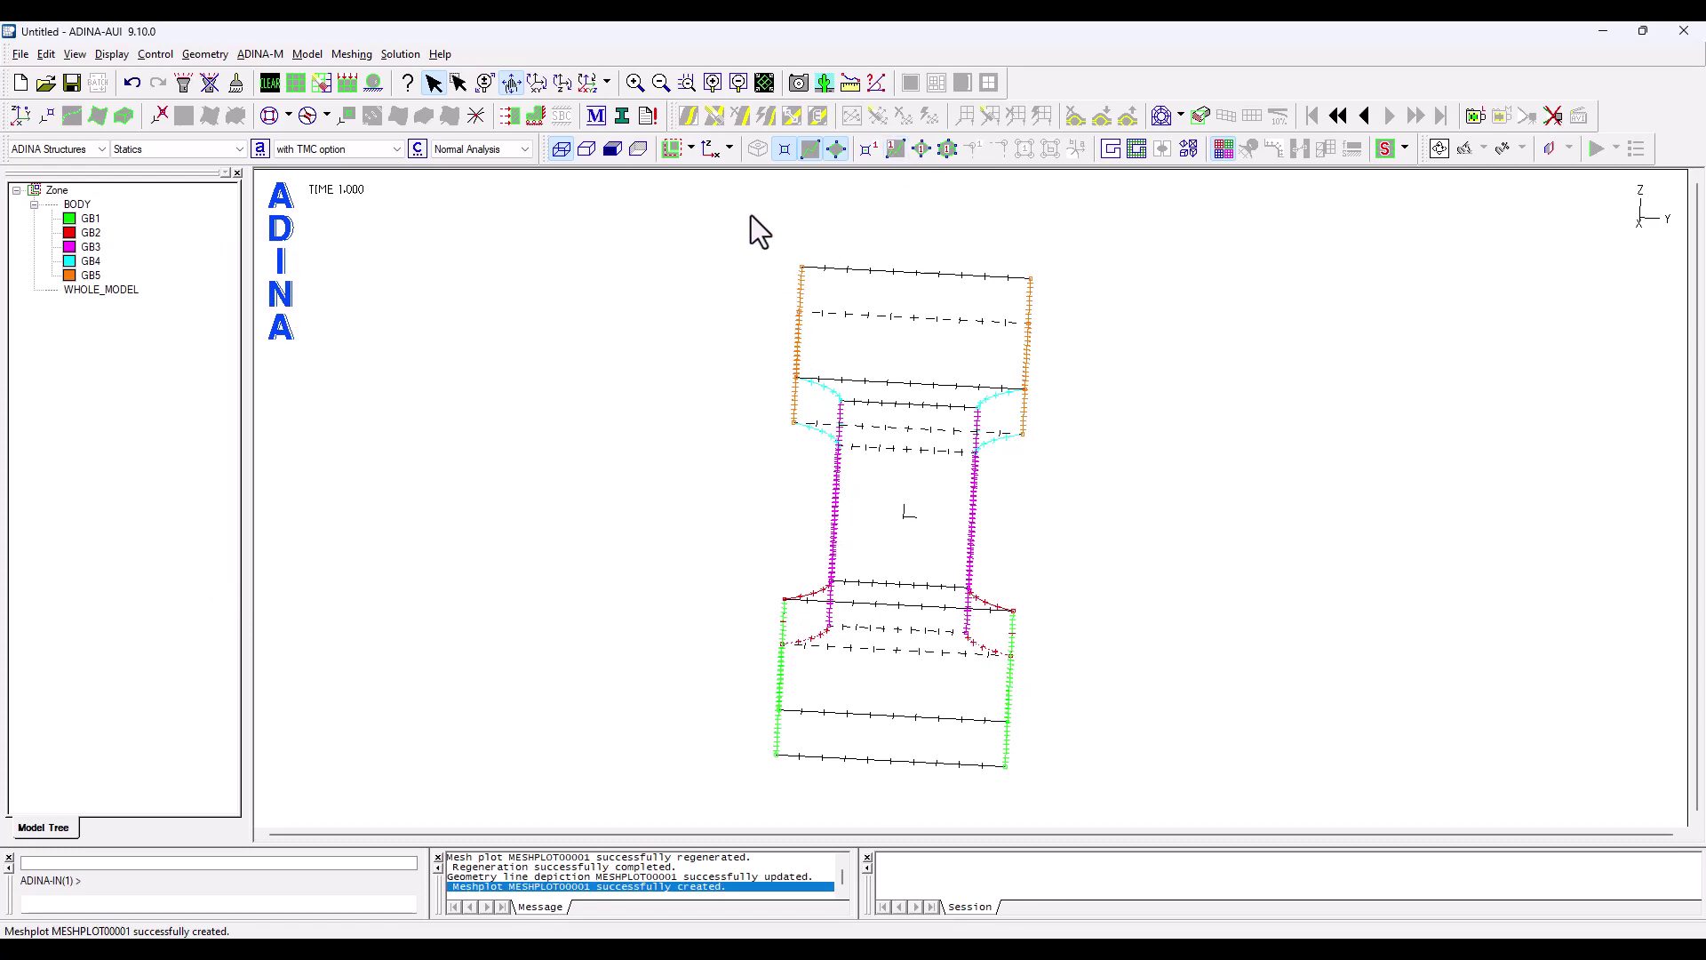
click(613, 150)
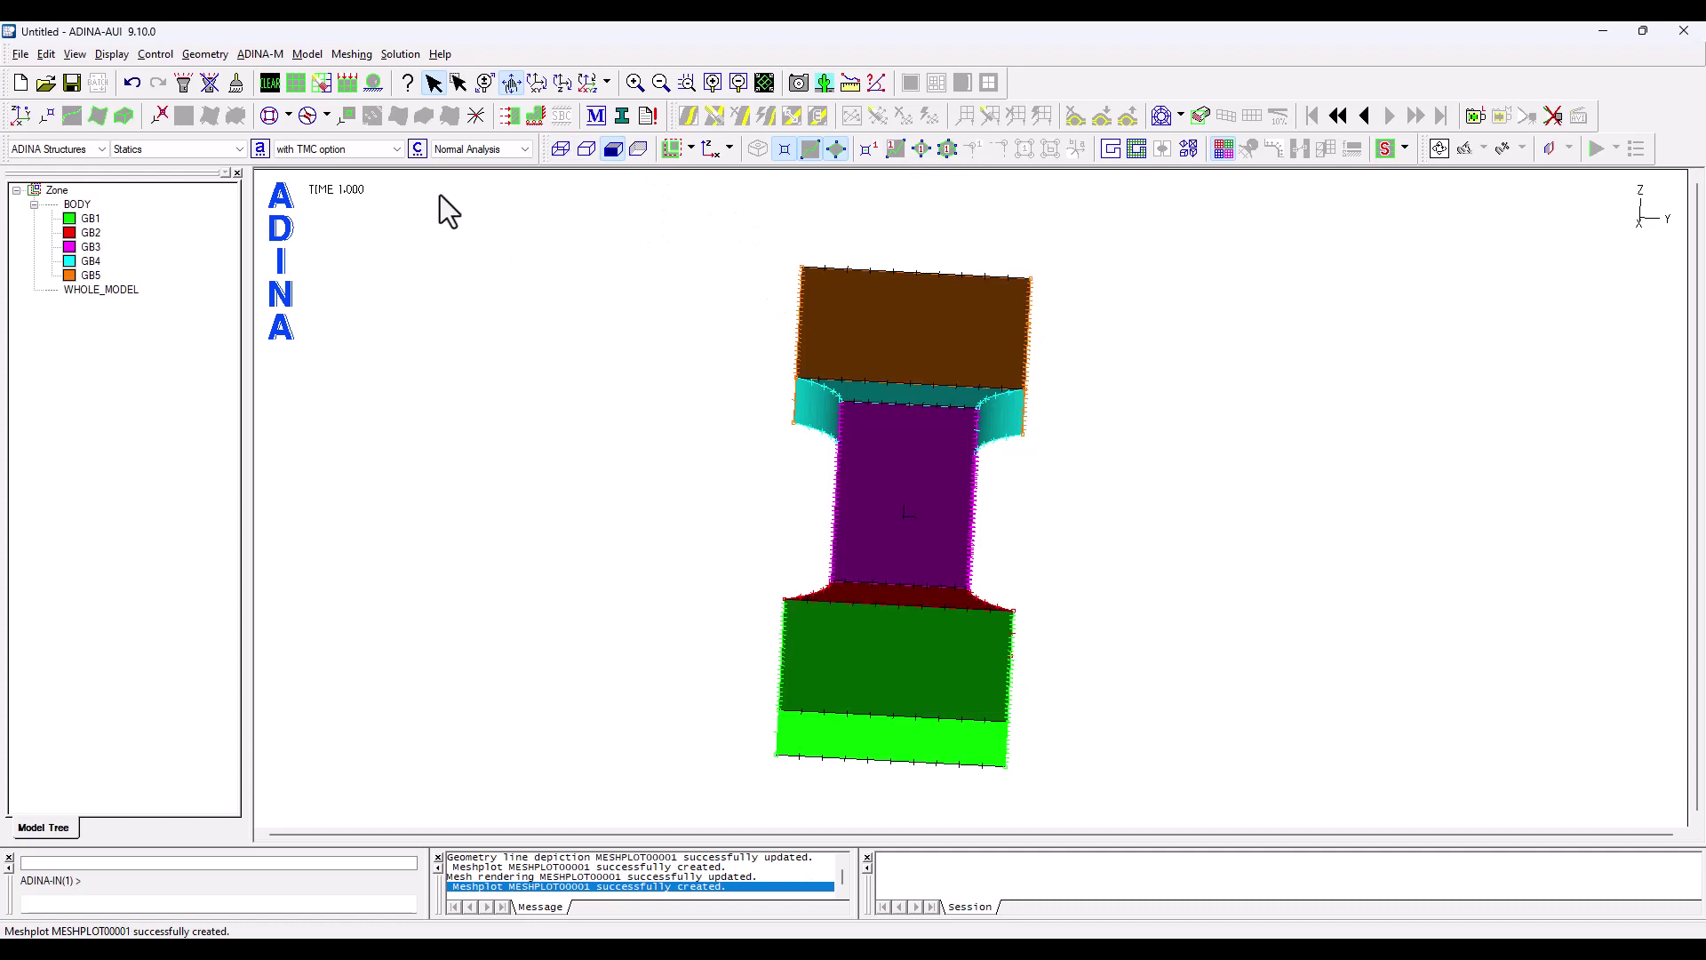
click(352, 55)
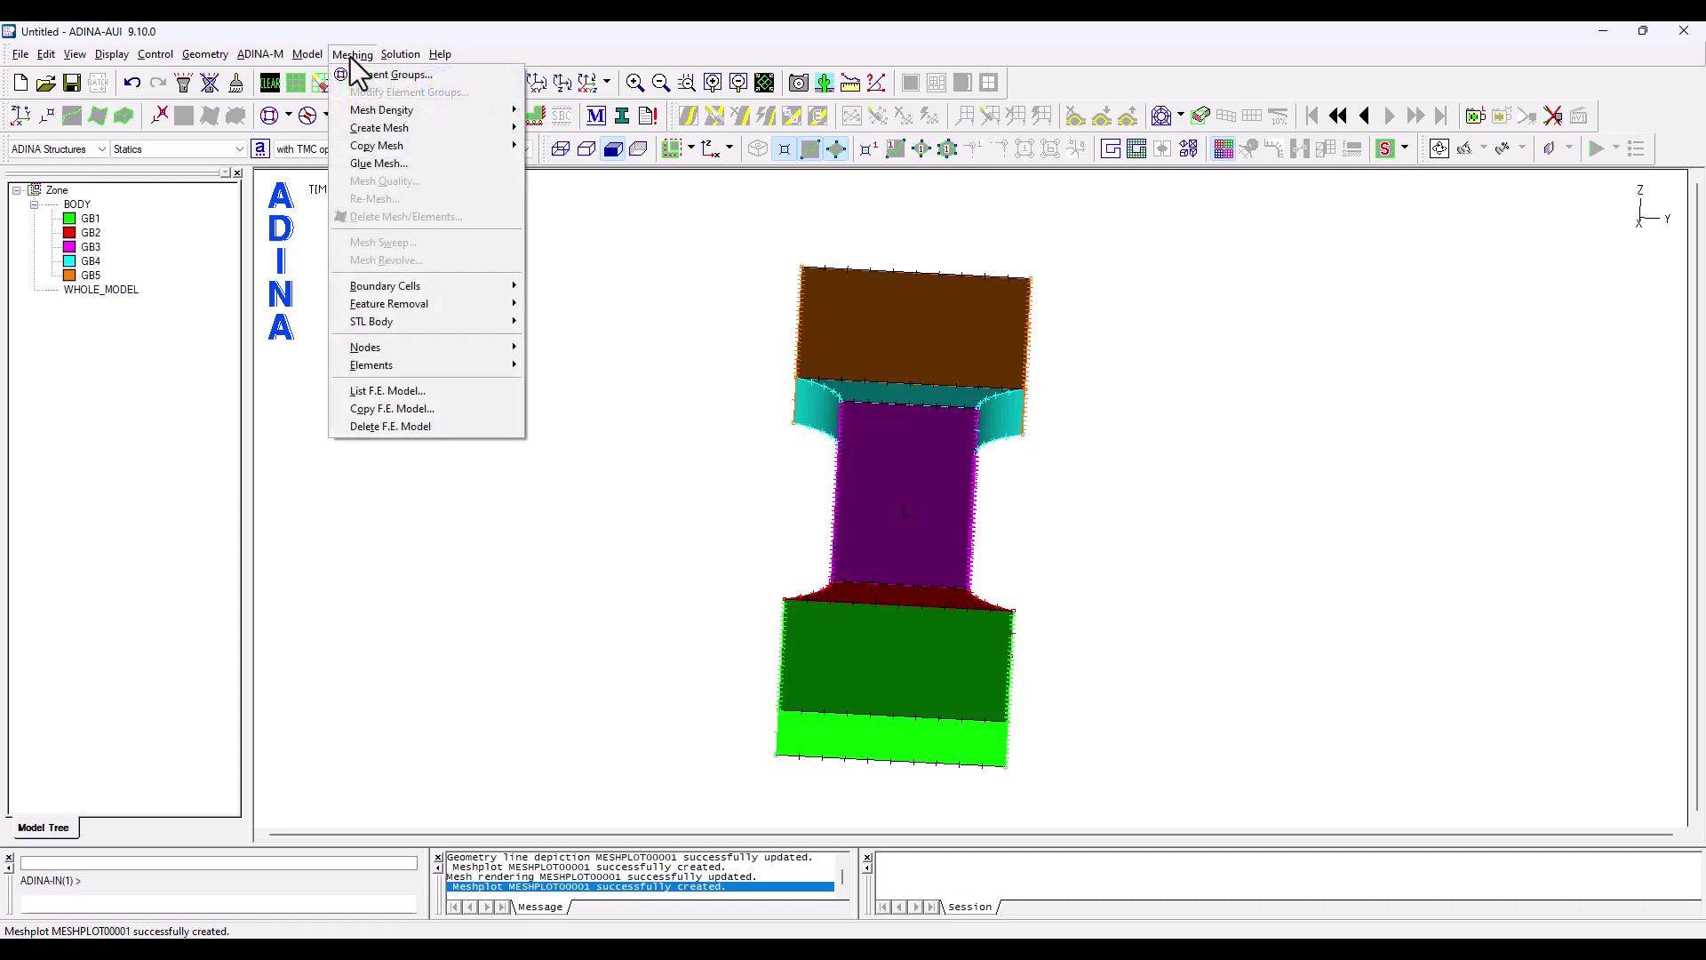
mouse_move(393, 126)
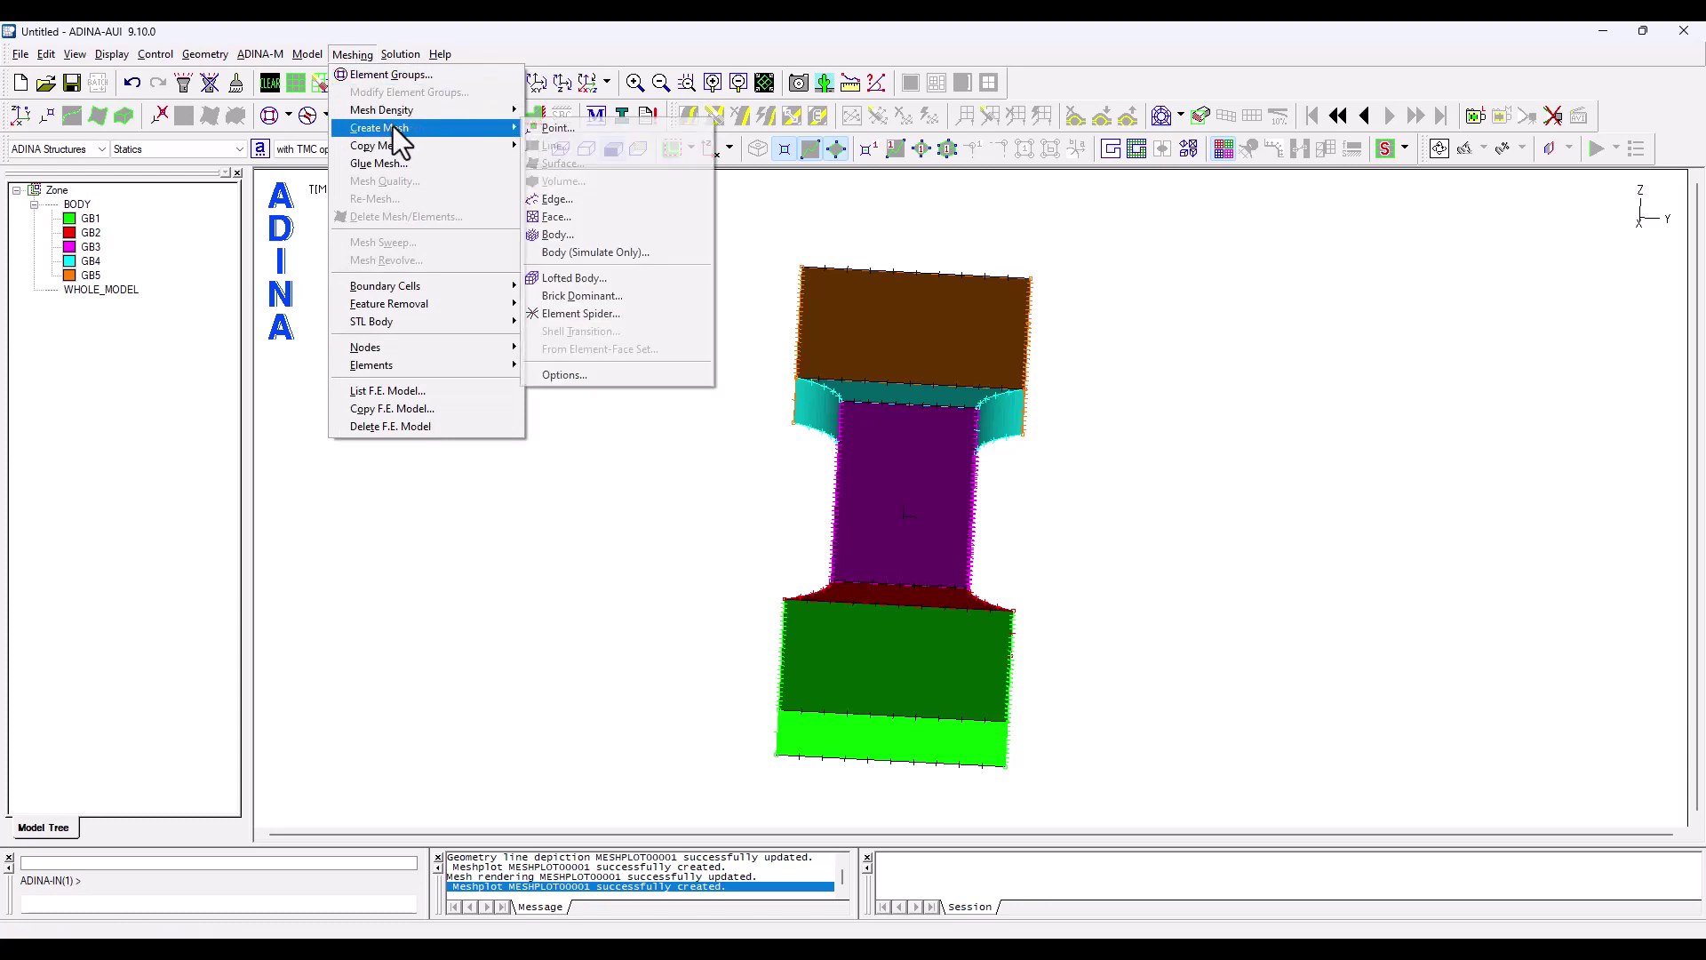
click(583, 234)
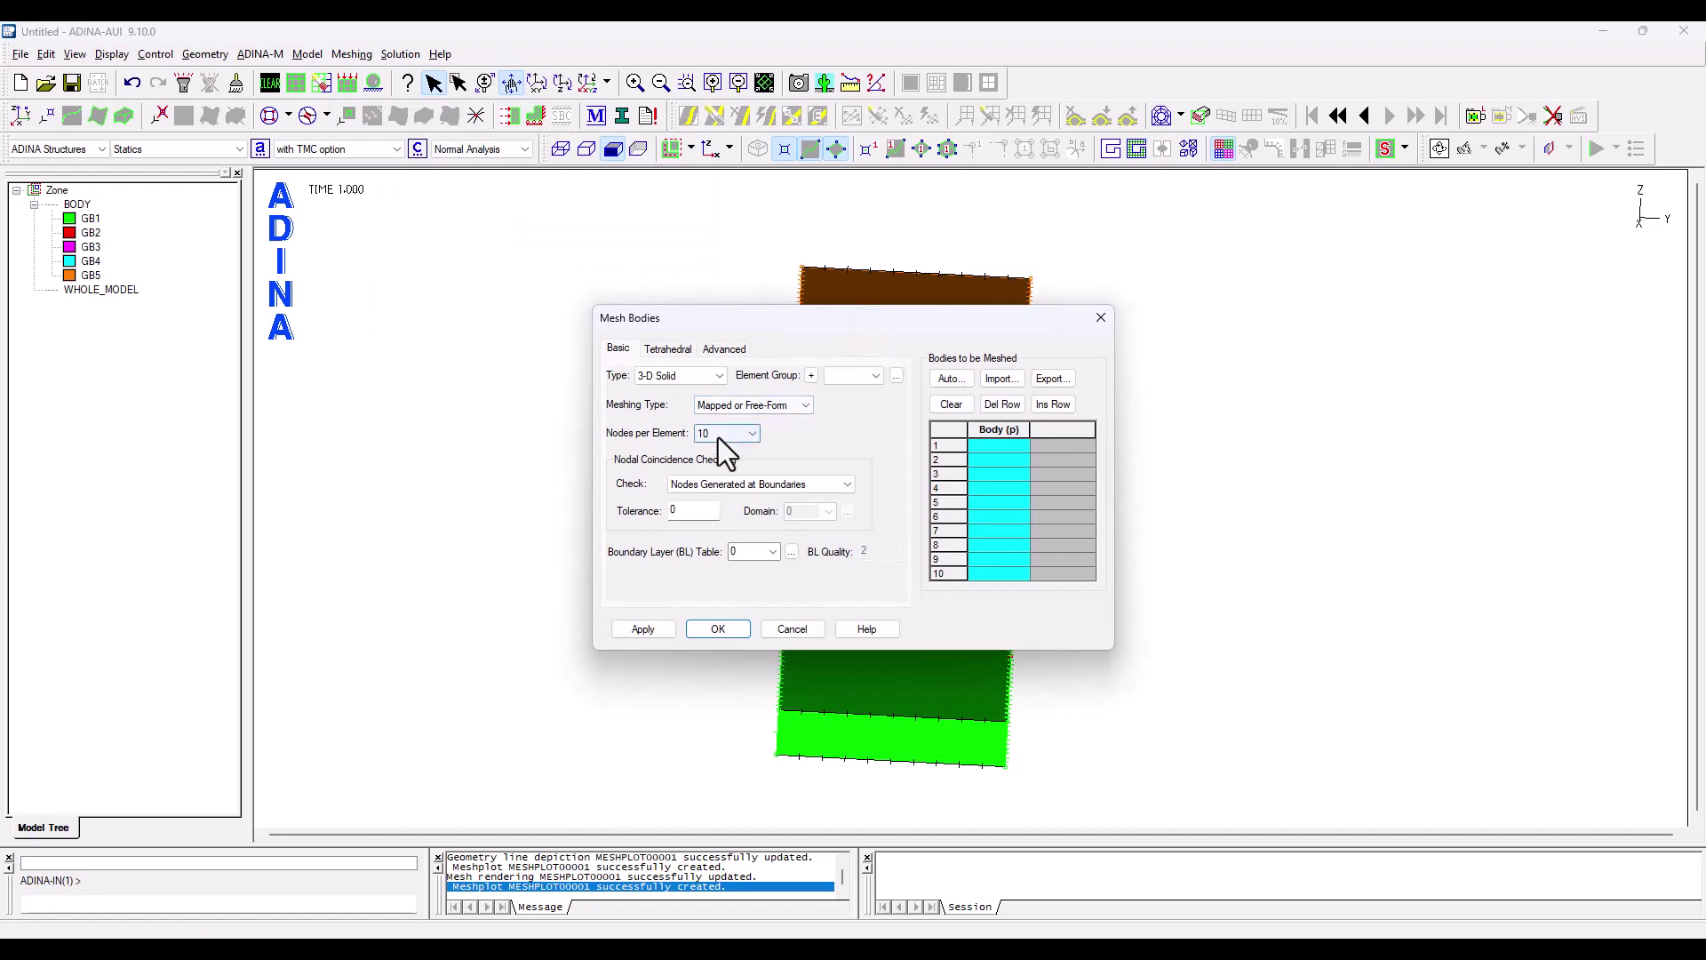
click(718, 436)
click(724, 495)
click(811, 375)
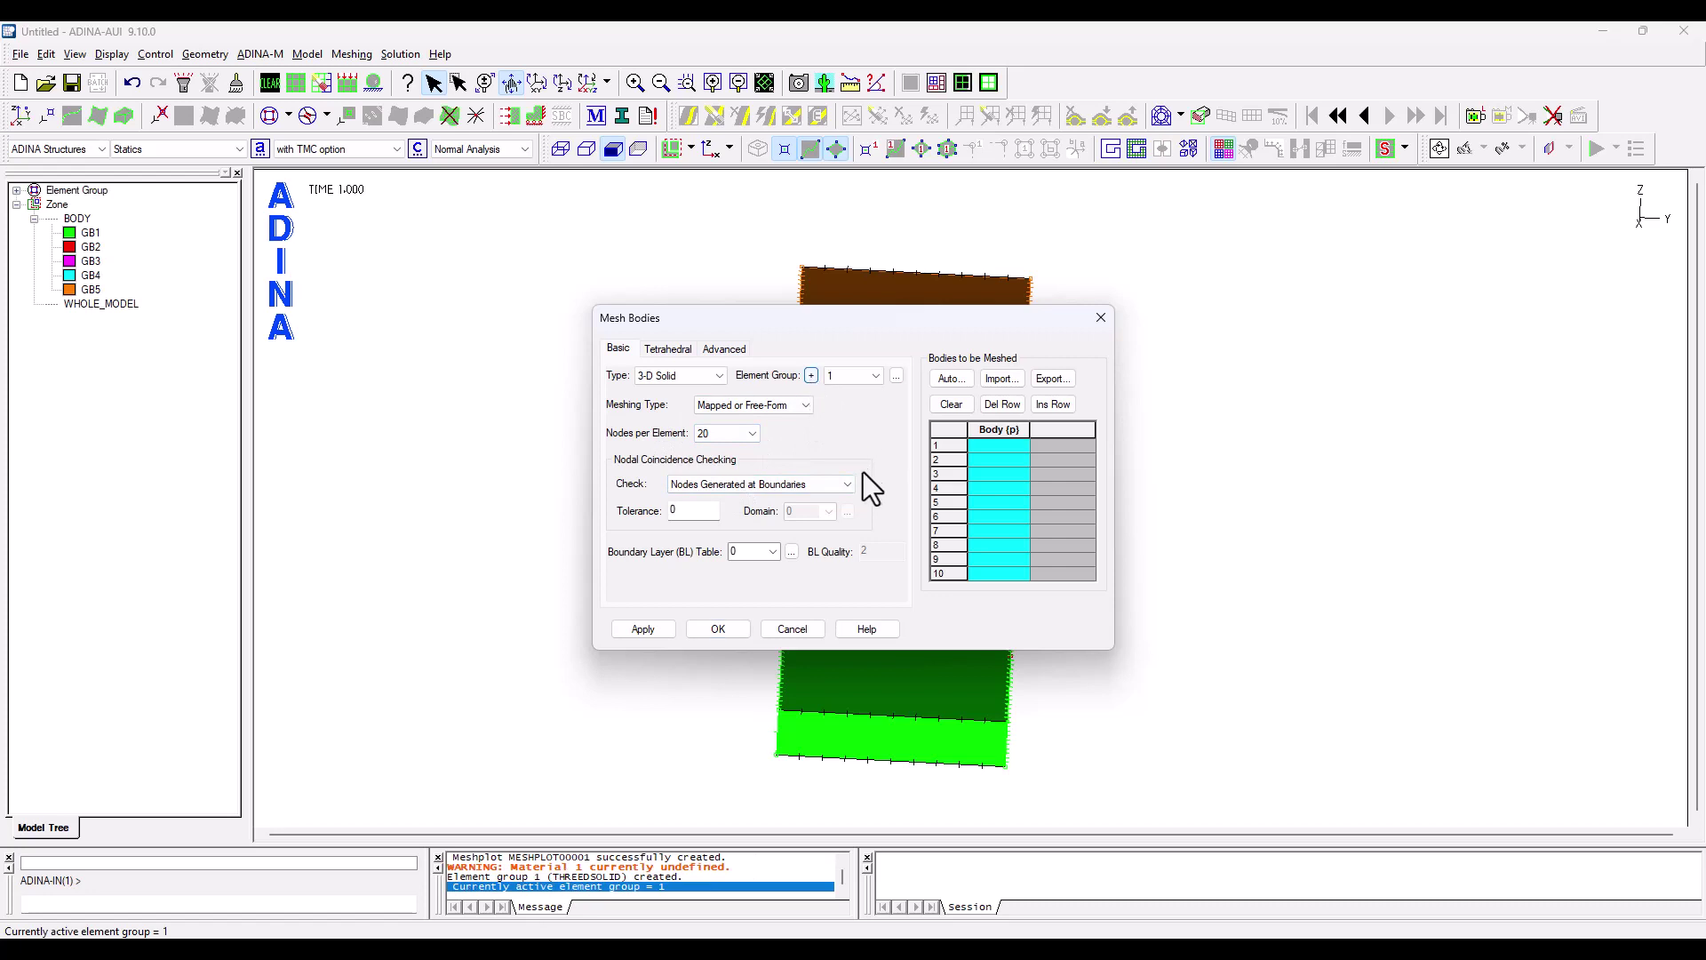
click(850, 484)
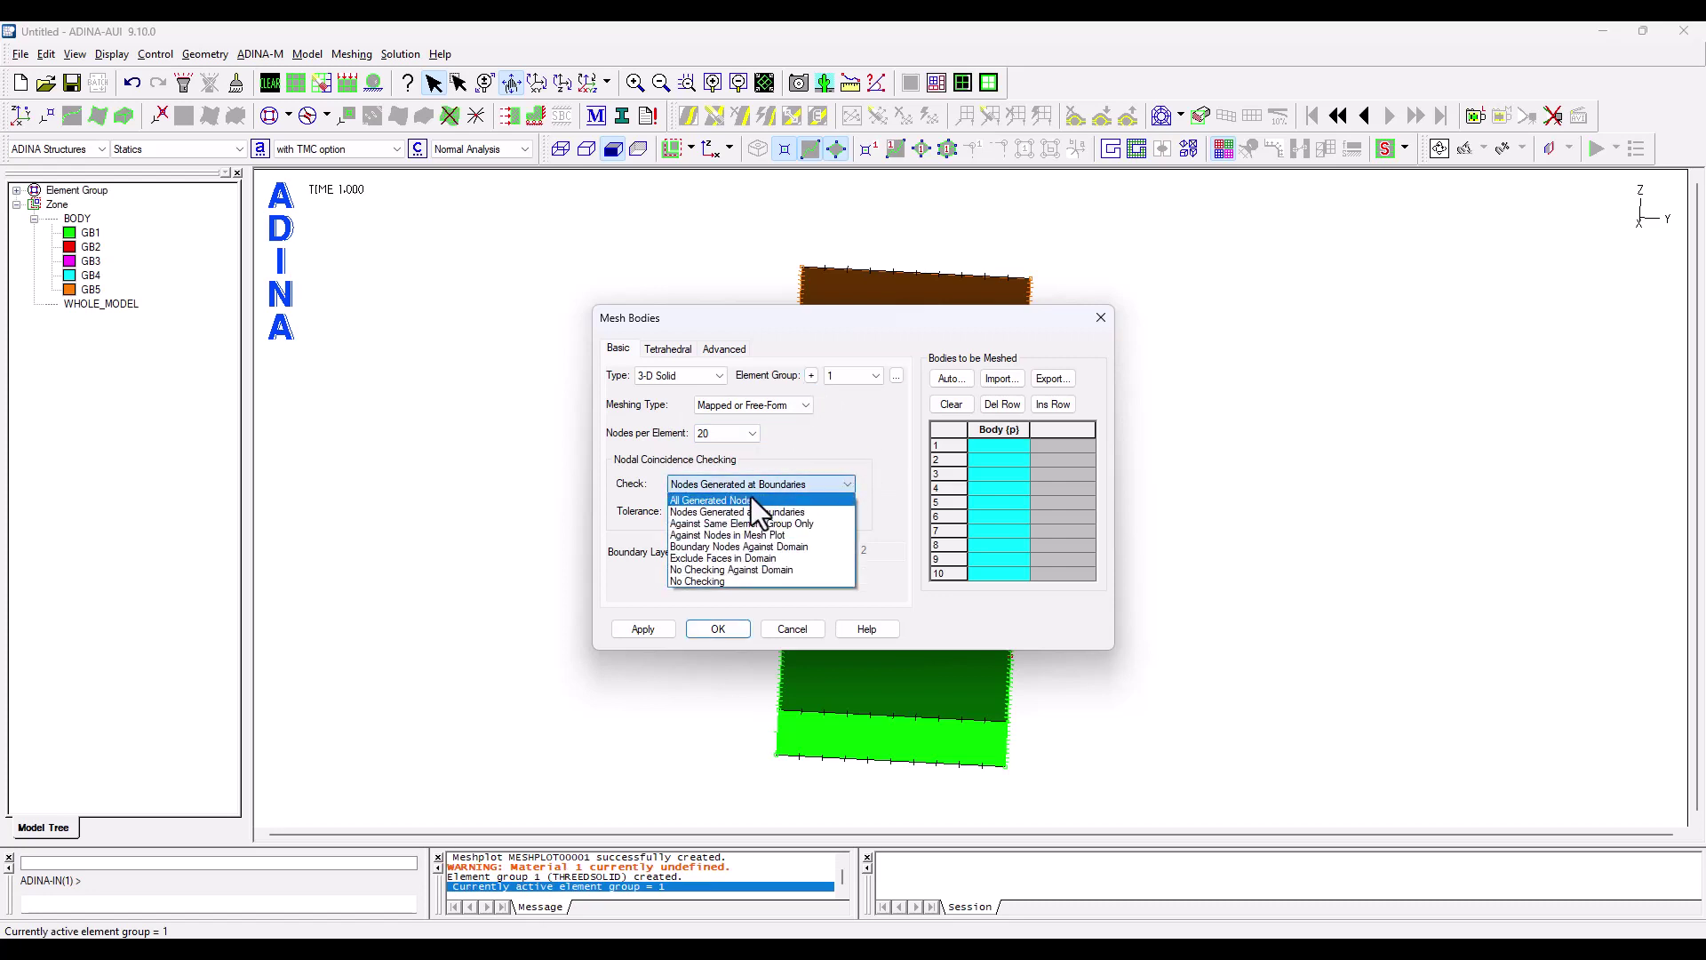
click(750, 498)
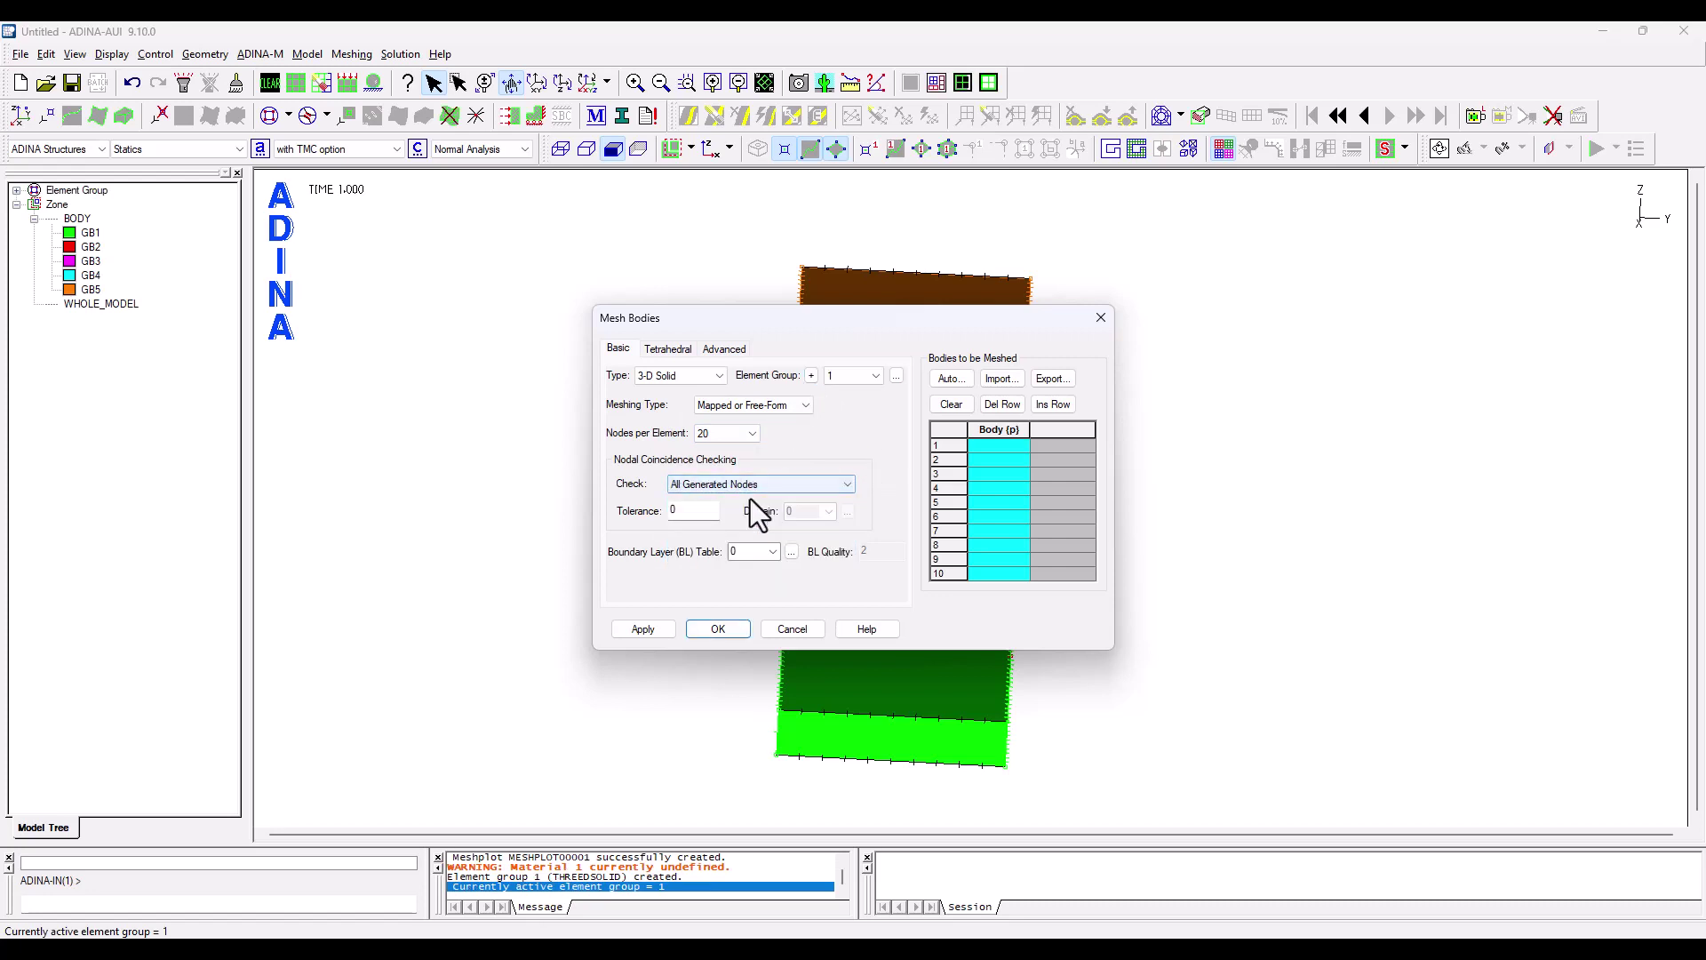
drag(896, 320, 458, 230)
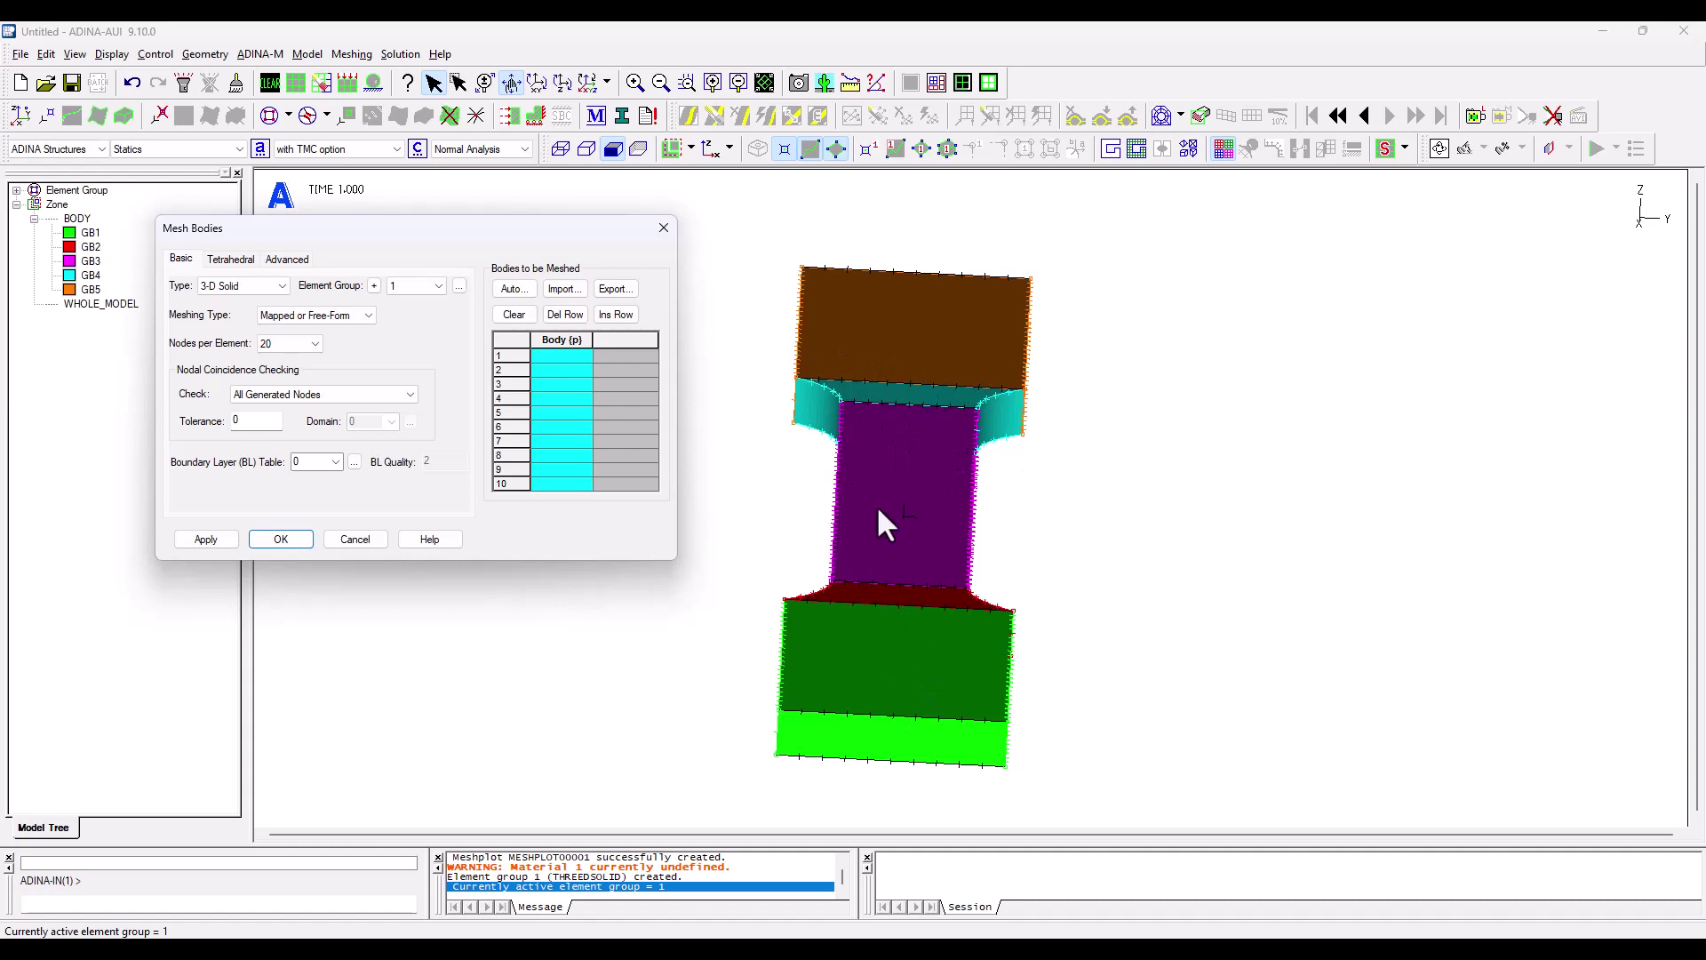
- Pick bodies 1–5 and generate their mesh
click(557, 359)
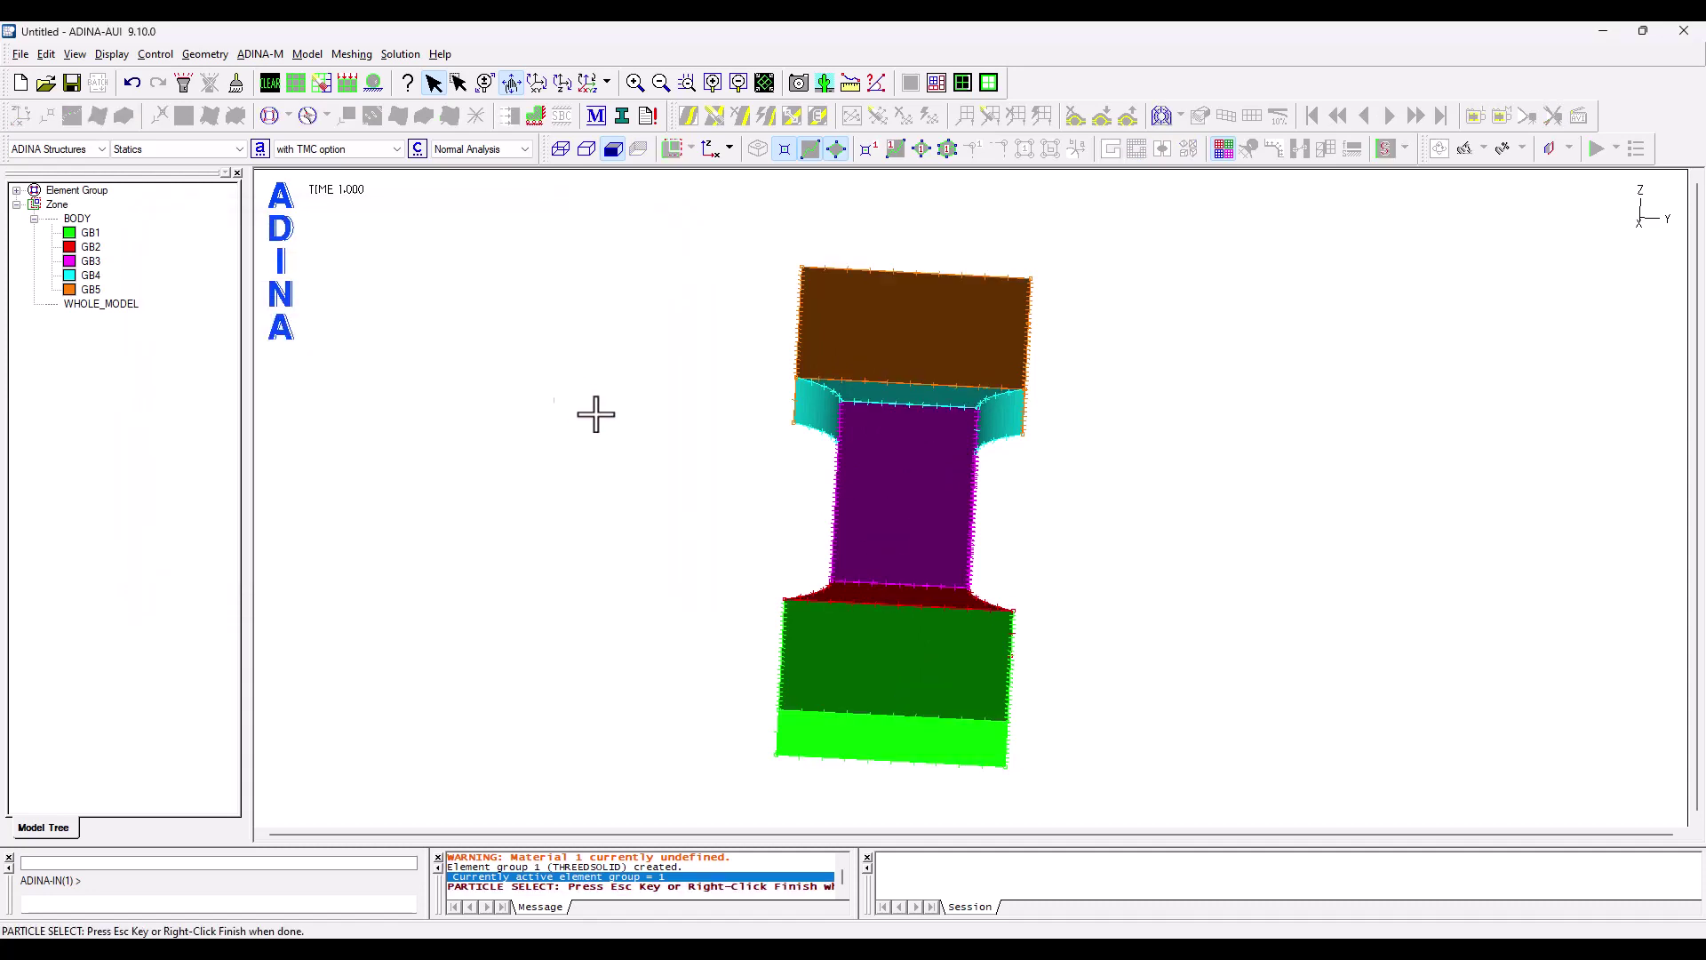
drag(662, 226, 1099, 821)
right_click(1159, 449)
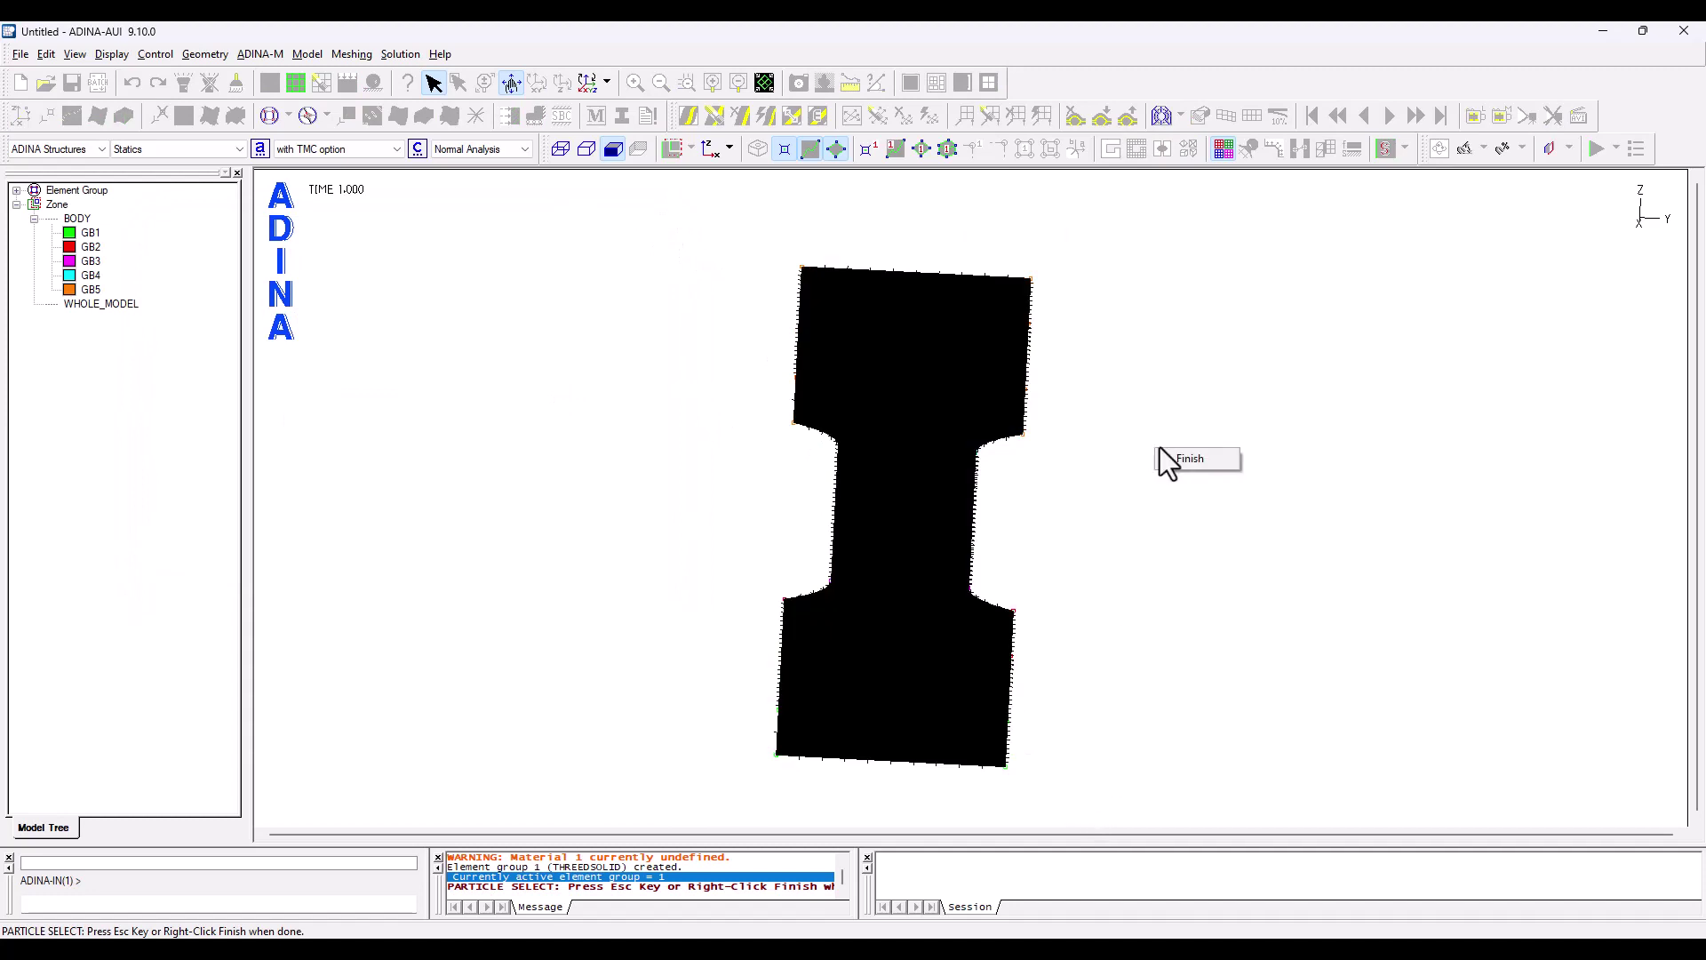
click(1178, 456)
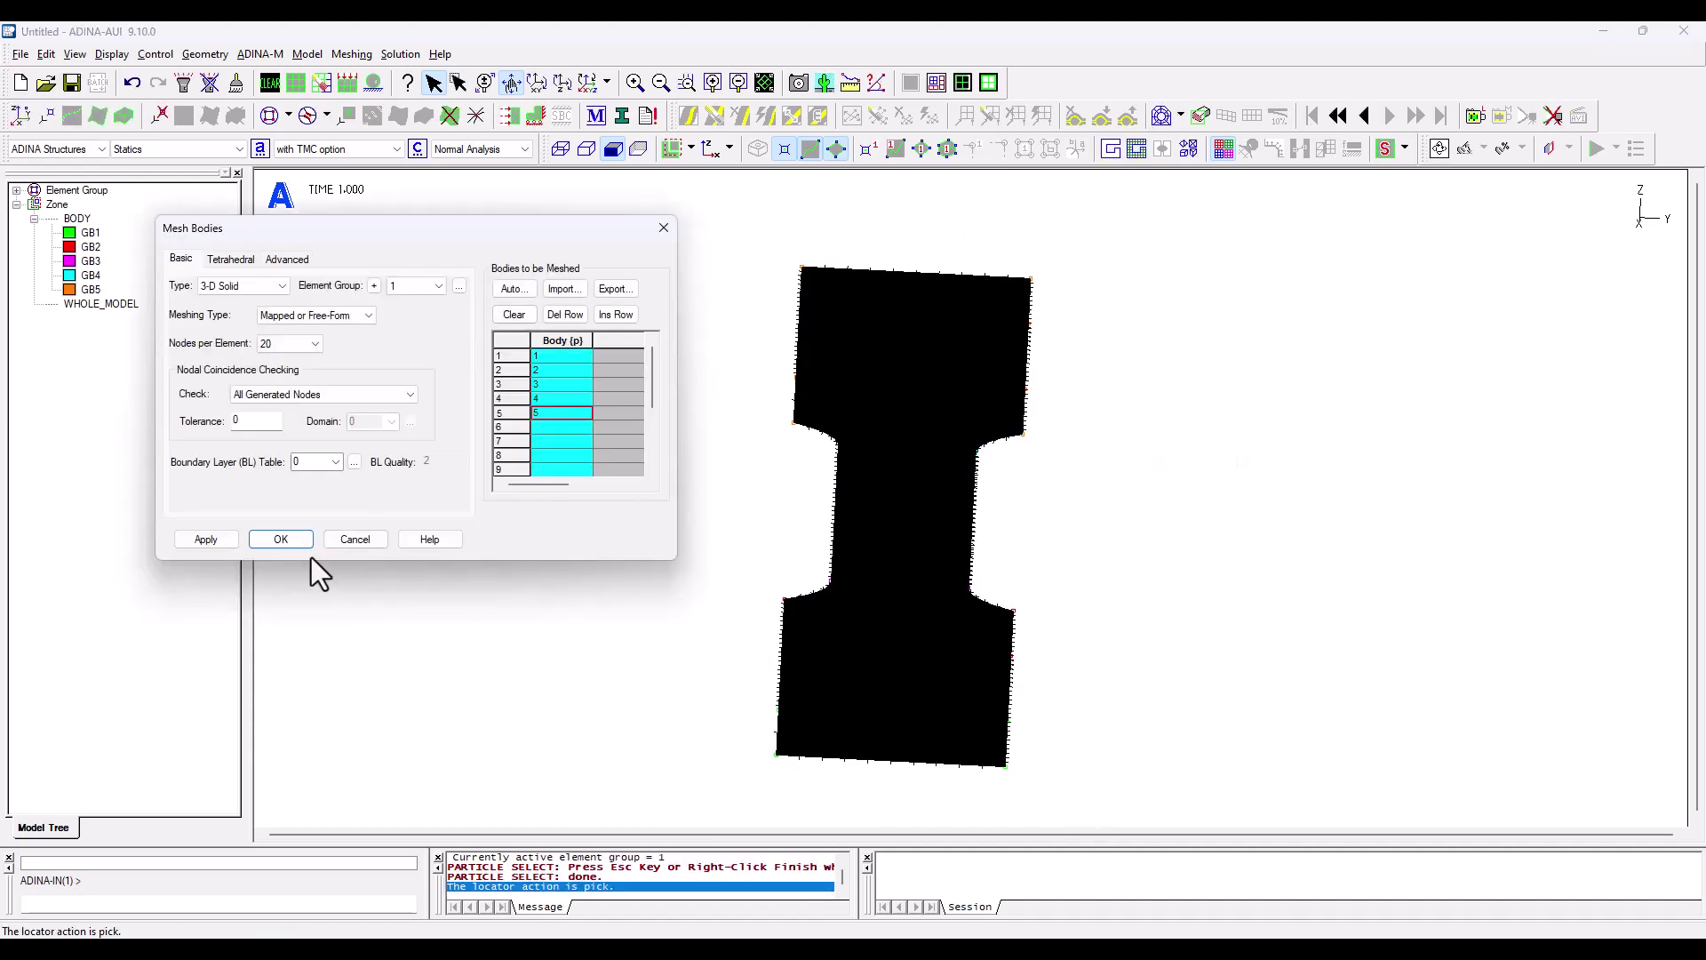
click(283, 540)
drag(924, 662, 1133, 230)
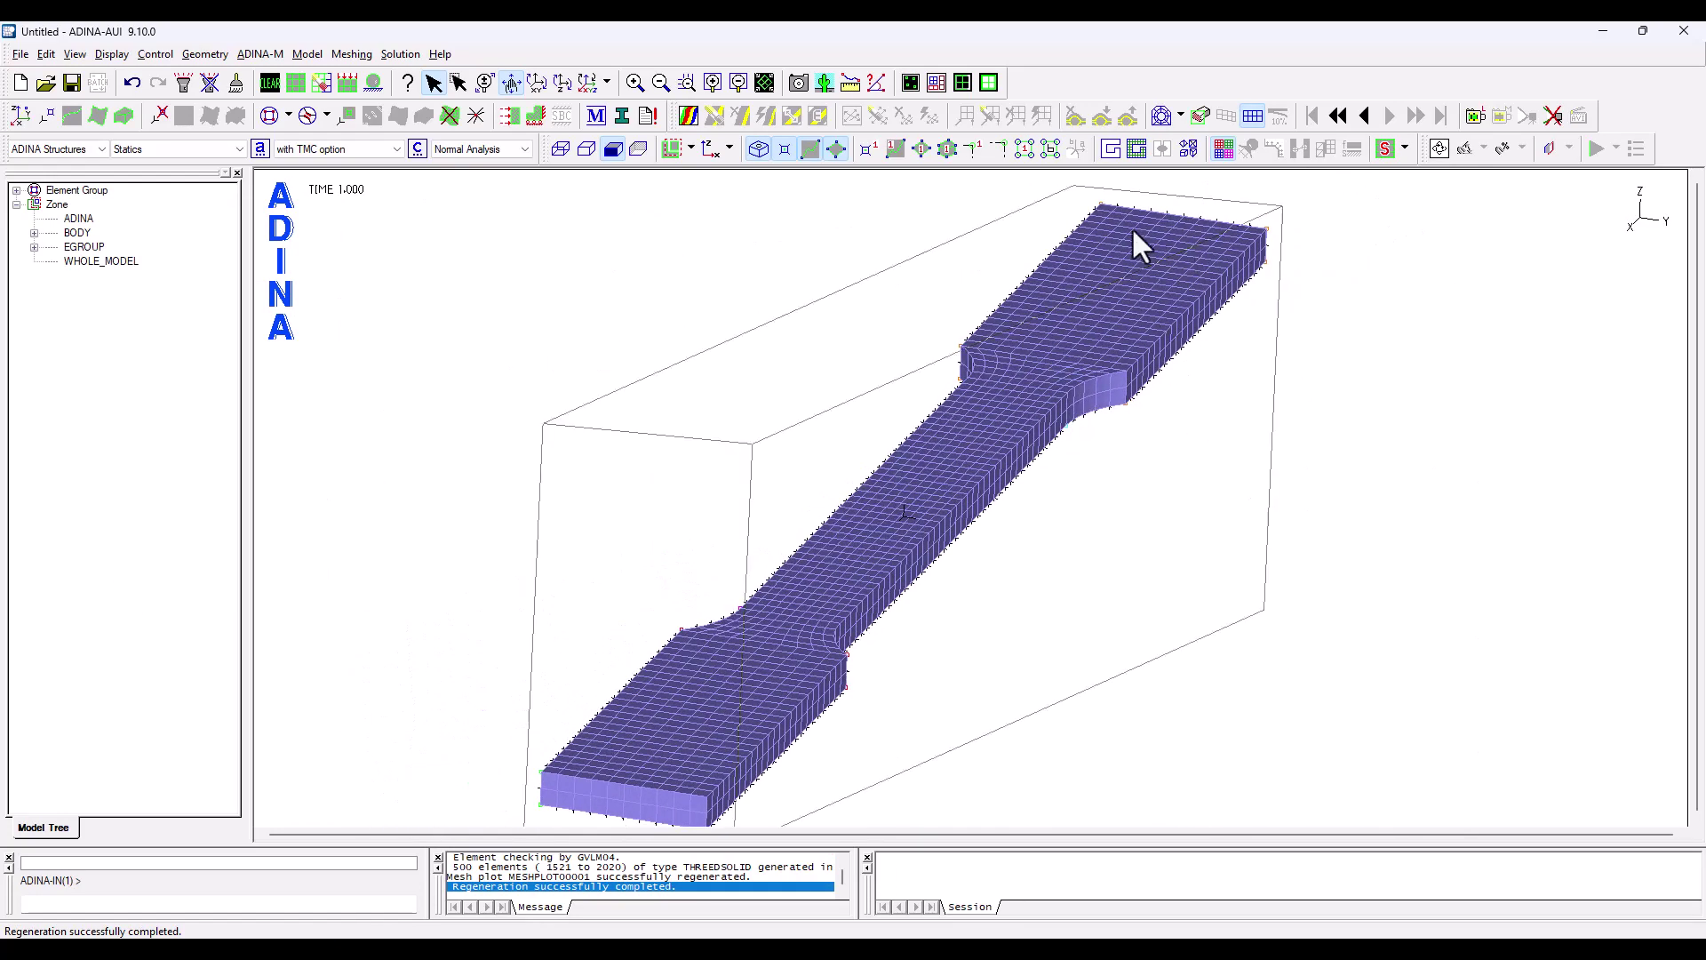
- Fine-tune the oblique 3-D view of the meshed dog-bone specimen
drag(797, 402, 796, 401)
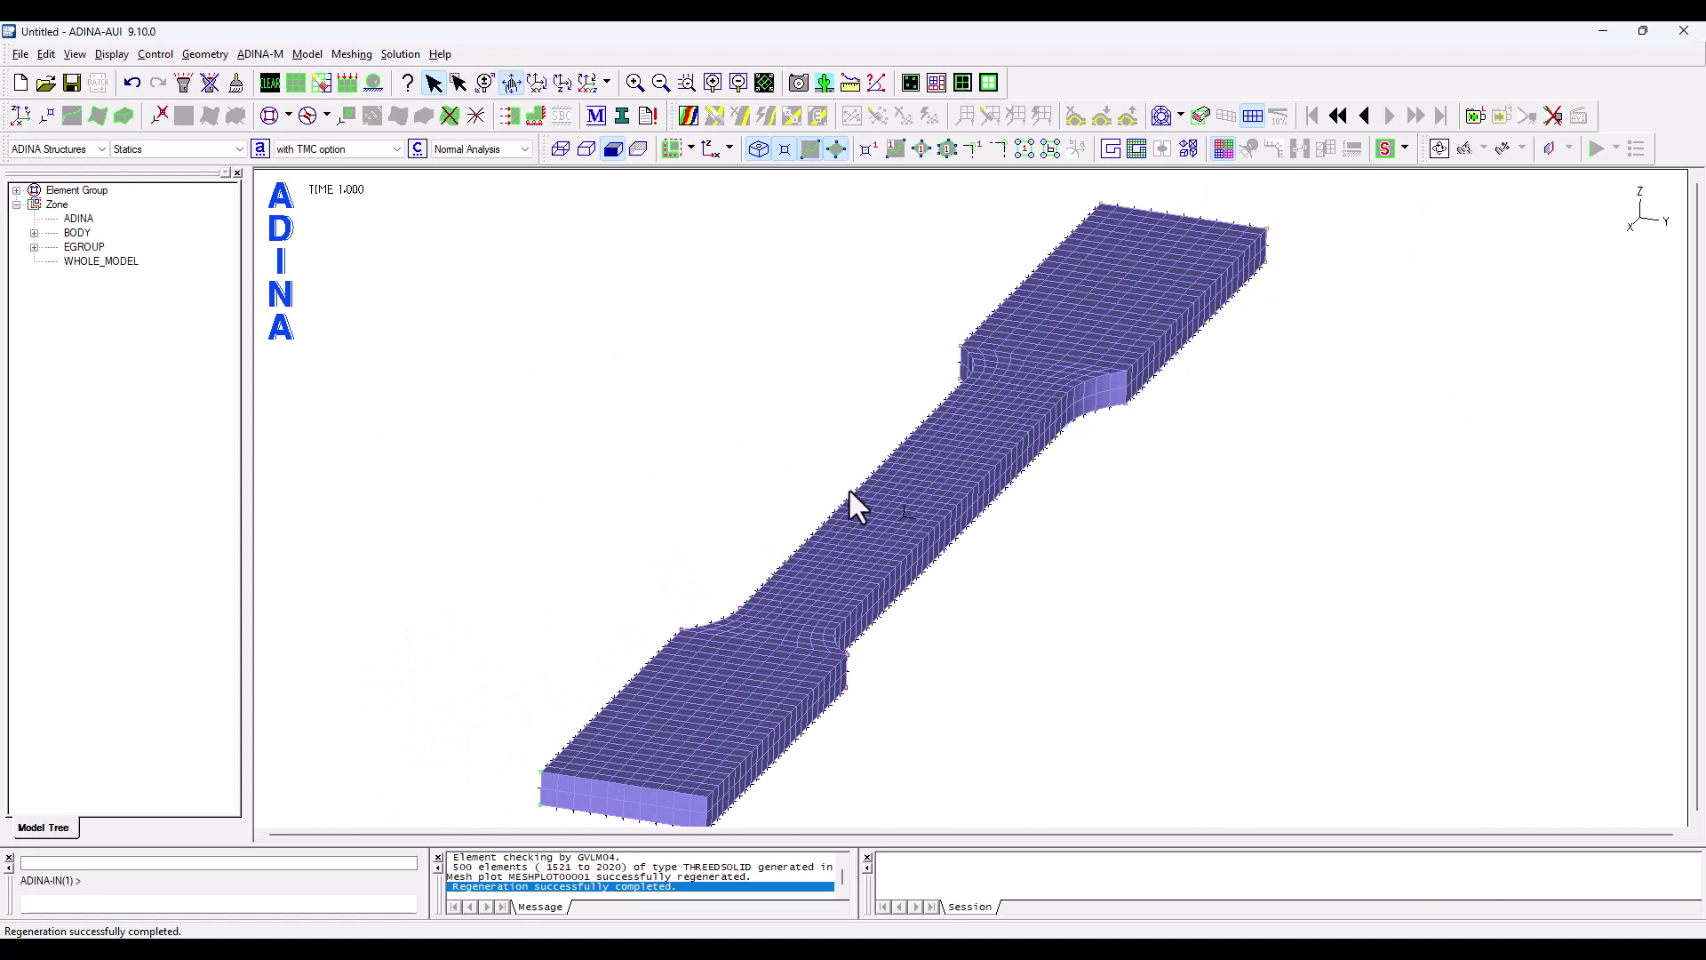